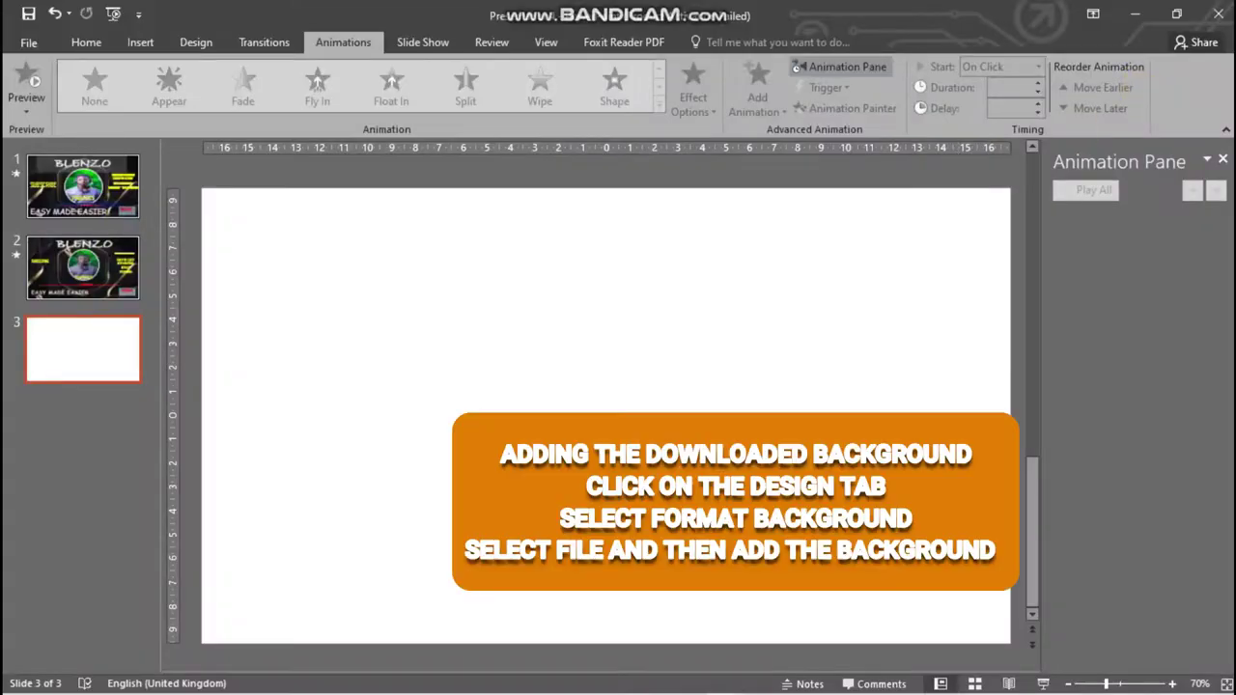
- Fill slide 3's background with the hexagonal golden-frame picture
left_click(1224, 159)
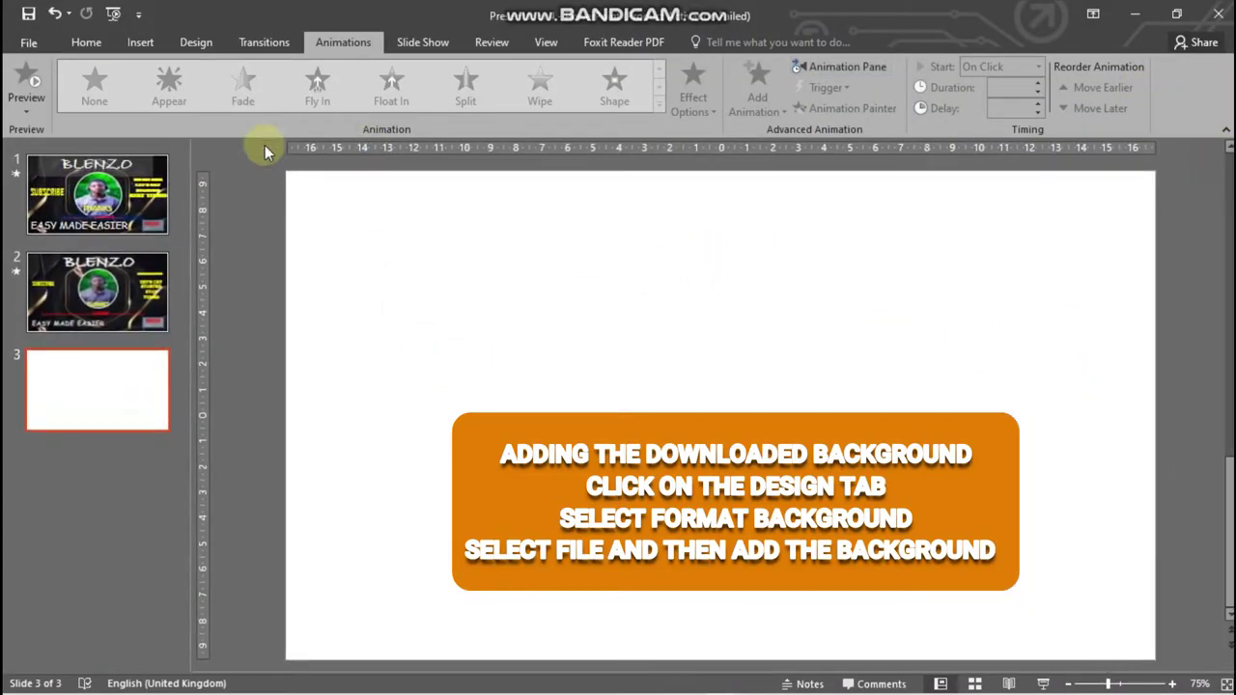
left_click(191, 44)
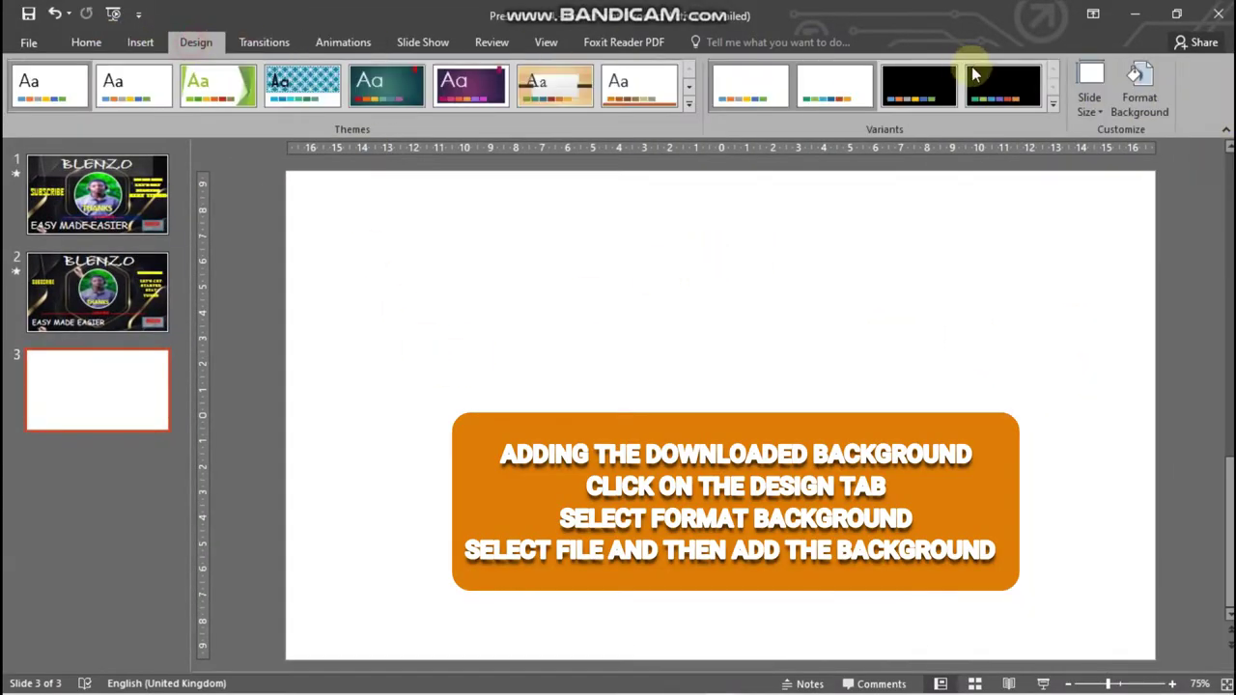
left_click(1137, 92)
left_click(1038, 294)
left_click(1040, 388)
left_click(316, 172)
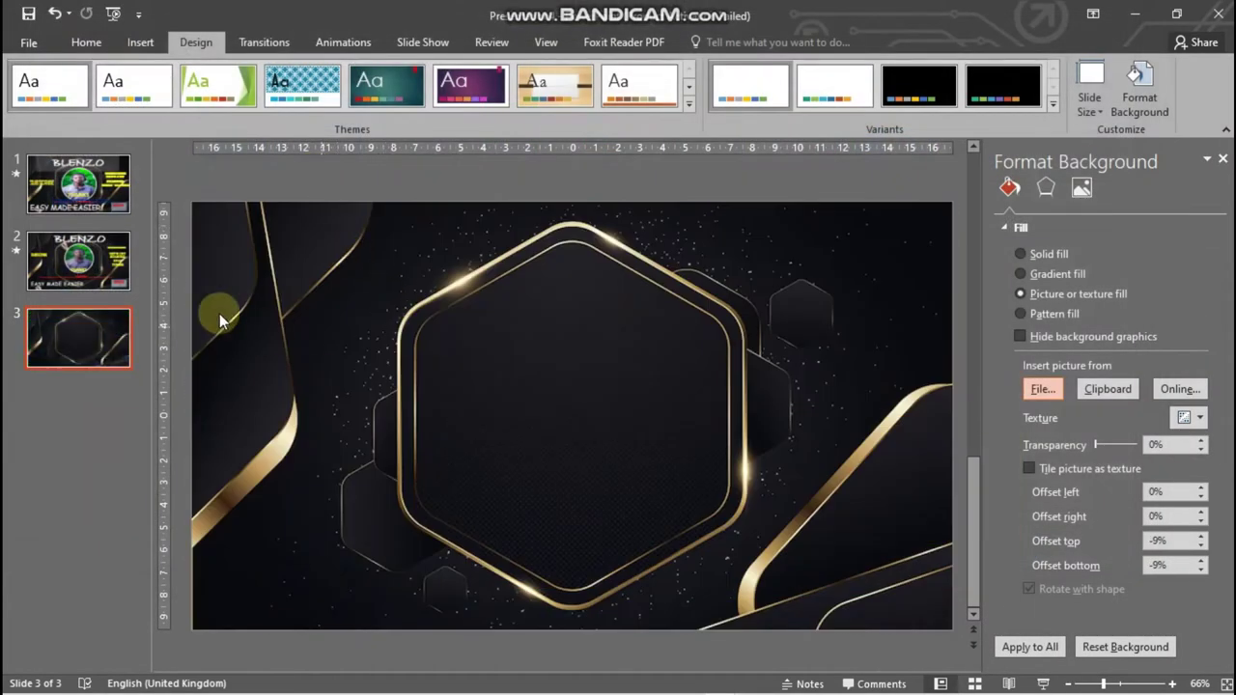
left_click(86, 42)
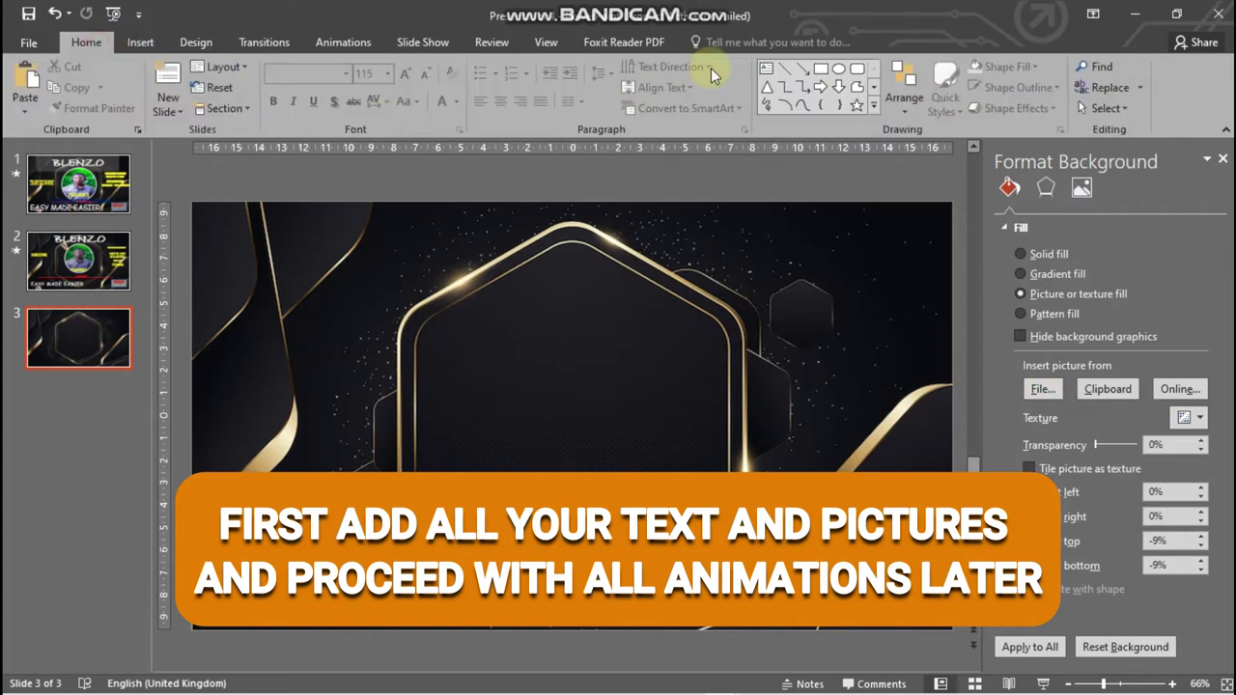
left_click(767, 70)
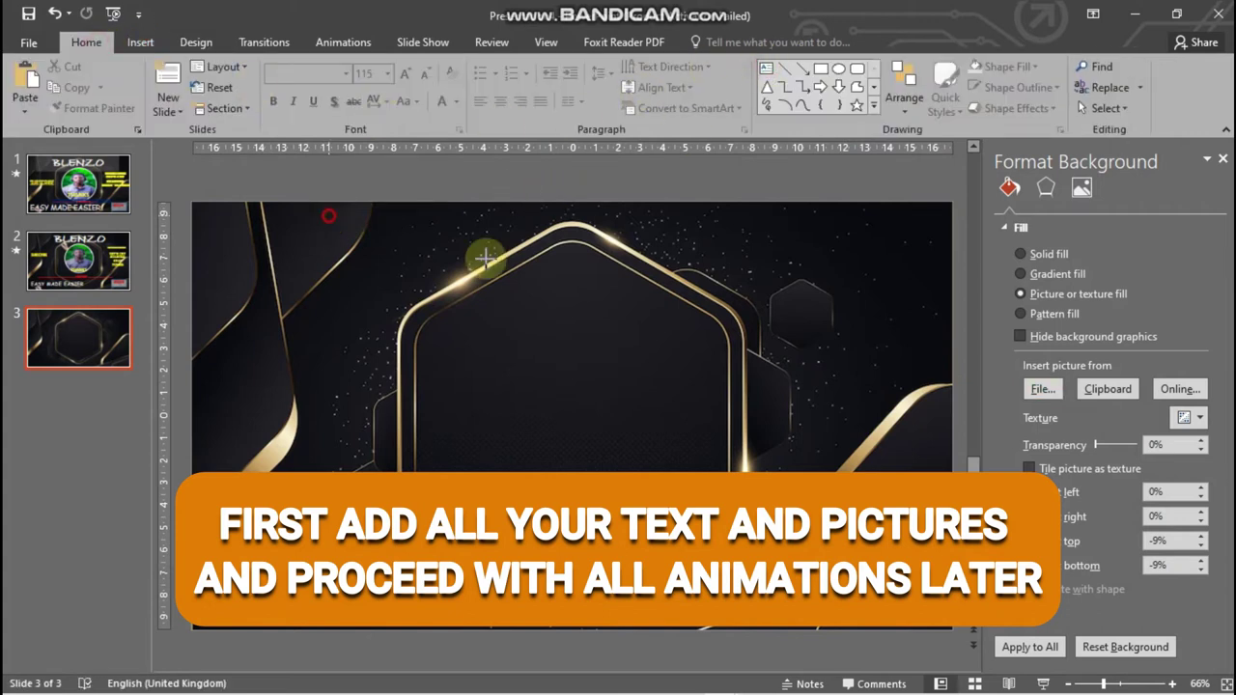
- Add a BLENZO text box at the top in 80 pt, with the text centred and the box centred on the slide
left_click_drag(819, 284, 328, 214)
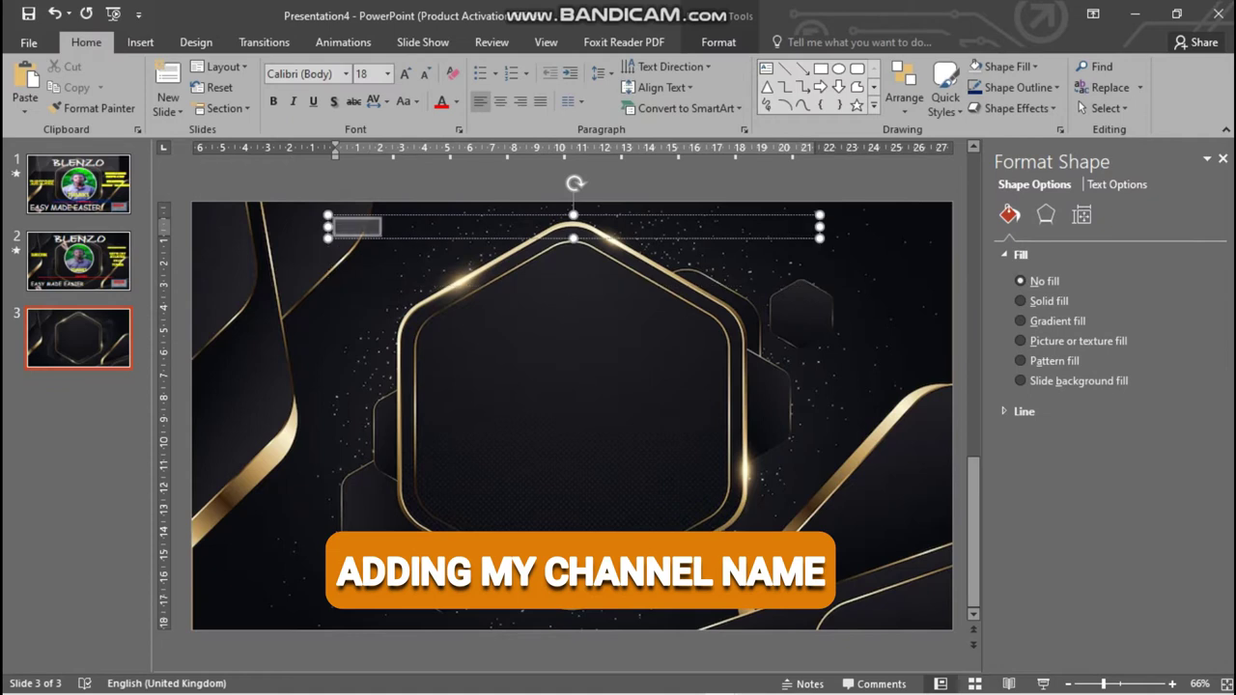
key("ctrl+v")
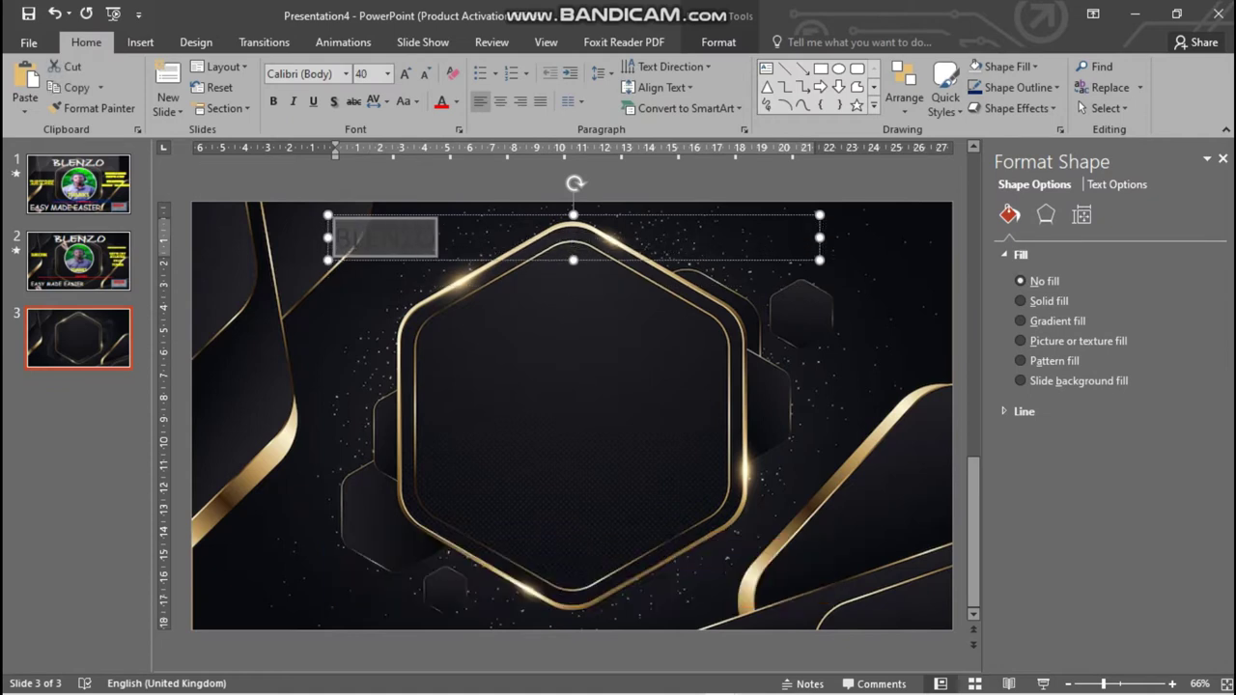
key("ctrl+shift+period")
key("ctrl+shift+period")
key("ctrl+shift+period")
key("ctrl+shift+period")
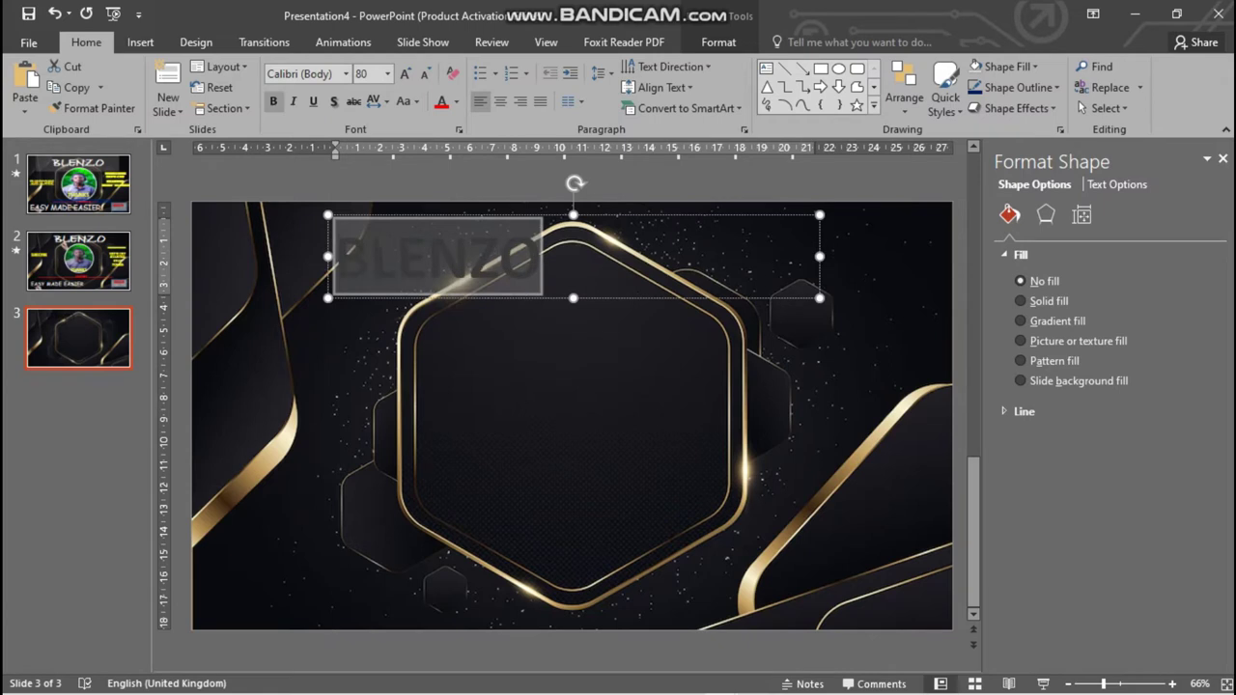
key("ctrl+e")
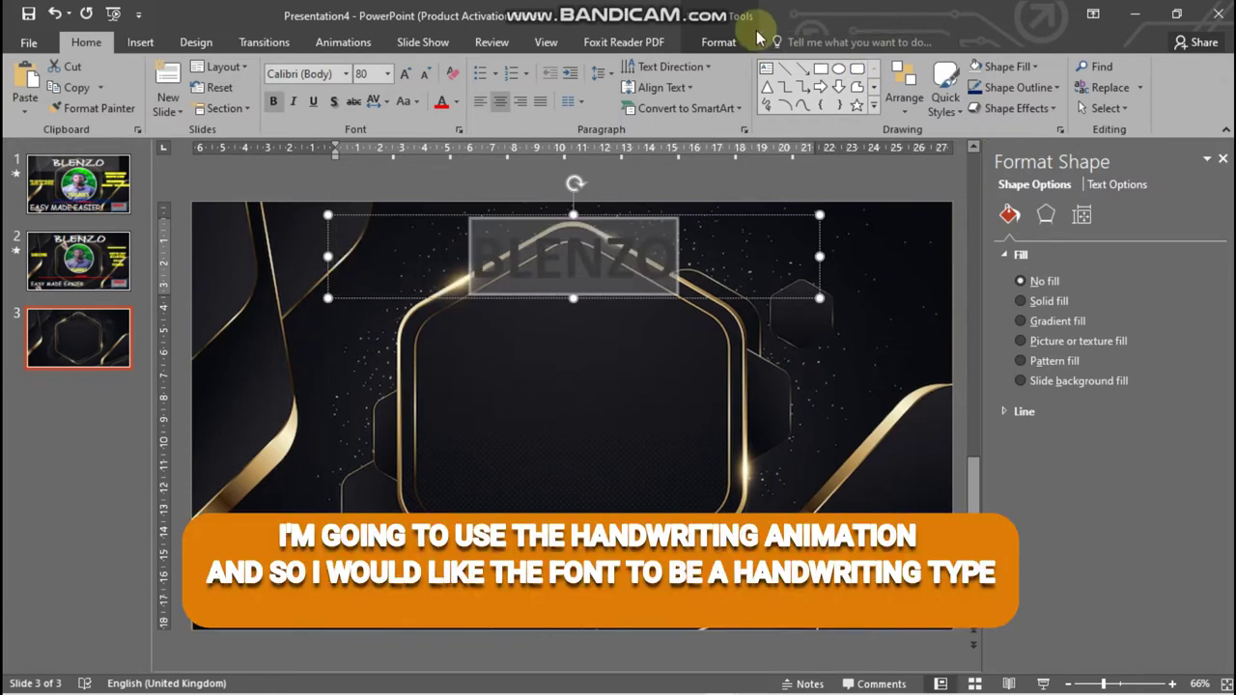
left_click(743, 41)
left_click(931, 67)
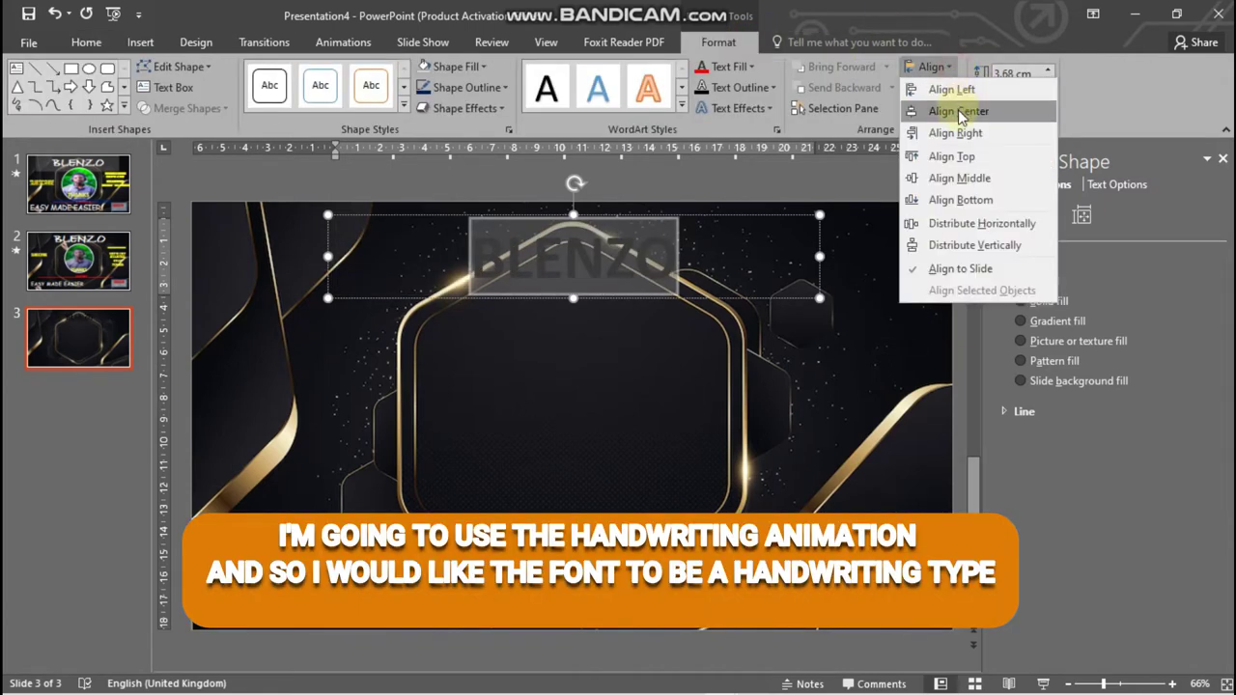
left_click(959, 112)
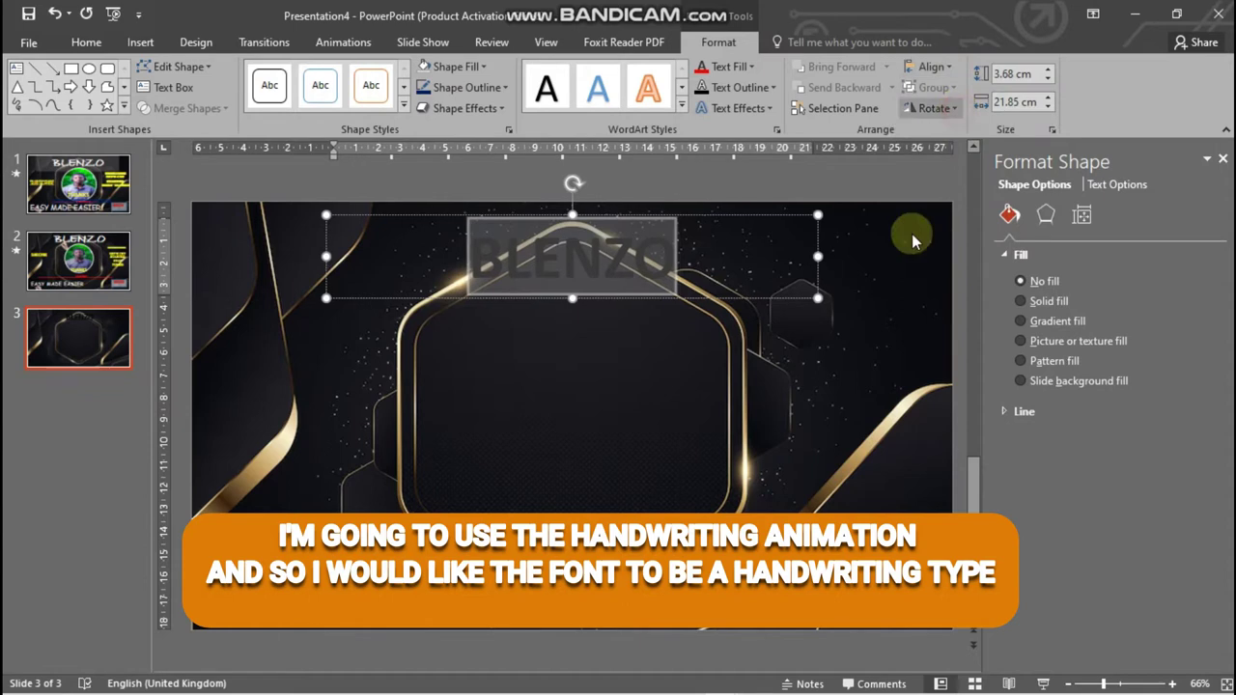
- Make BLENZO white Bradley Hand and slightly larger
left_click(85, 42)
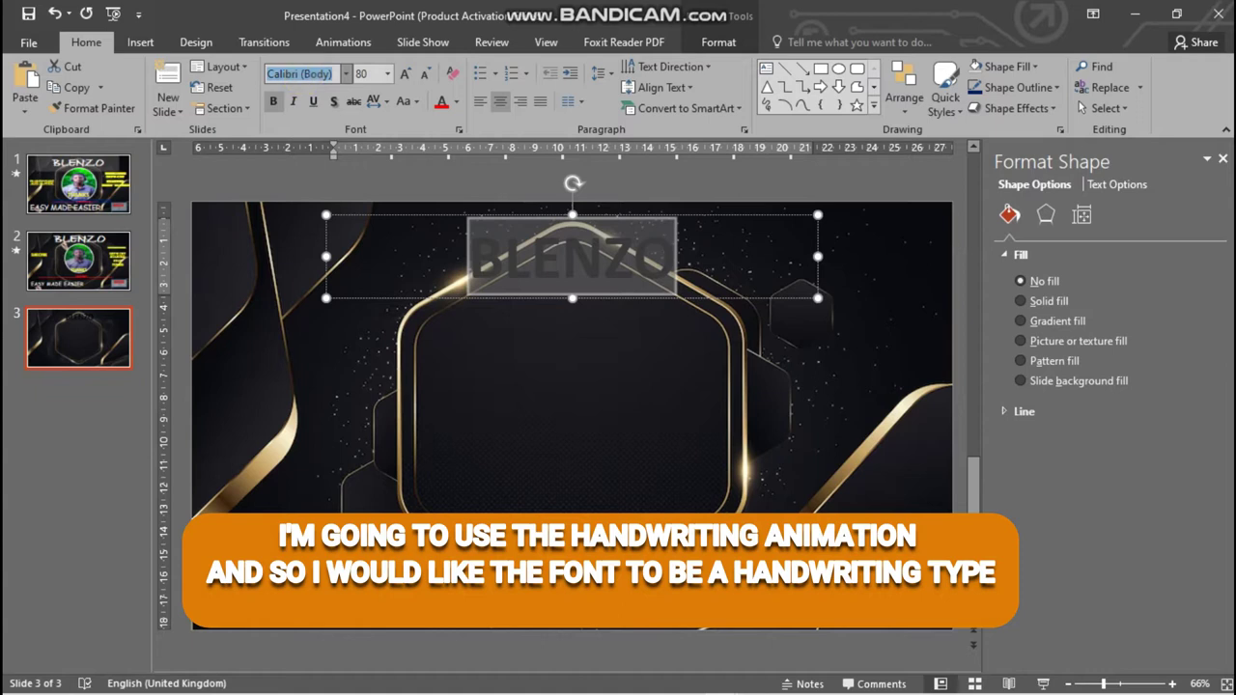
type("Bradley Hand I")
key("Return")
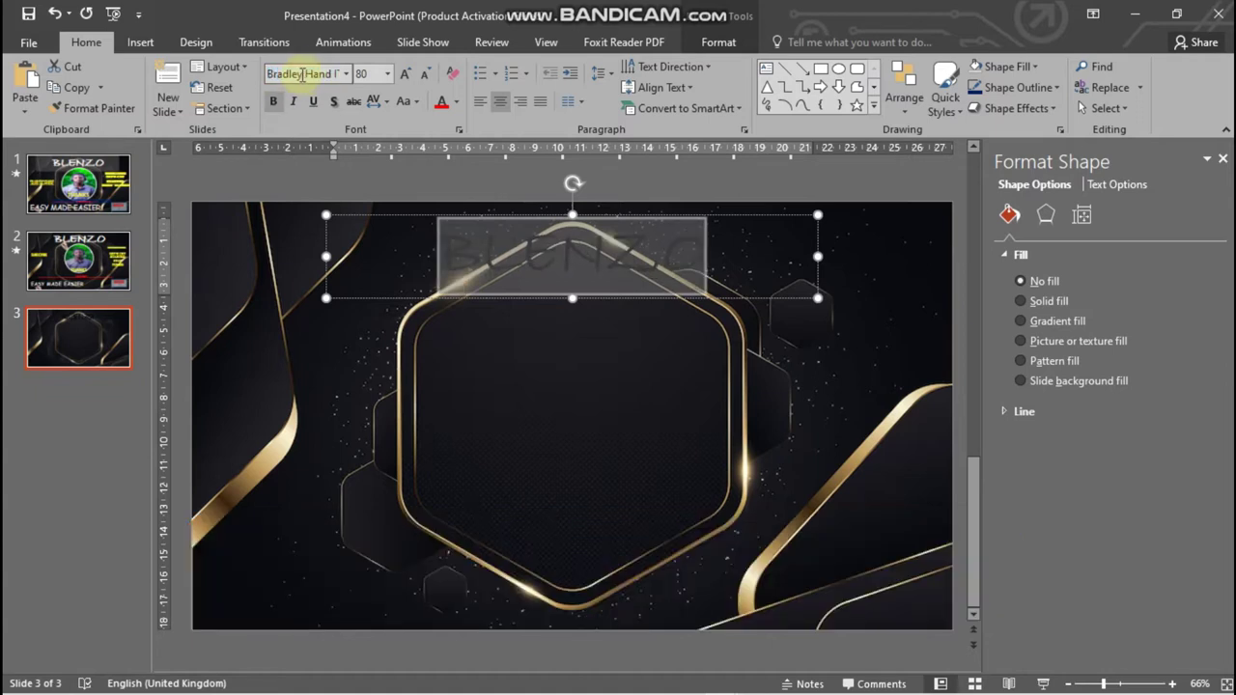
left_click(718, 42)
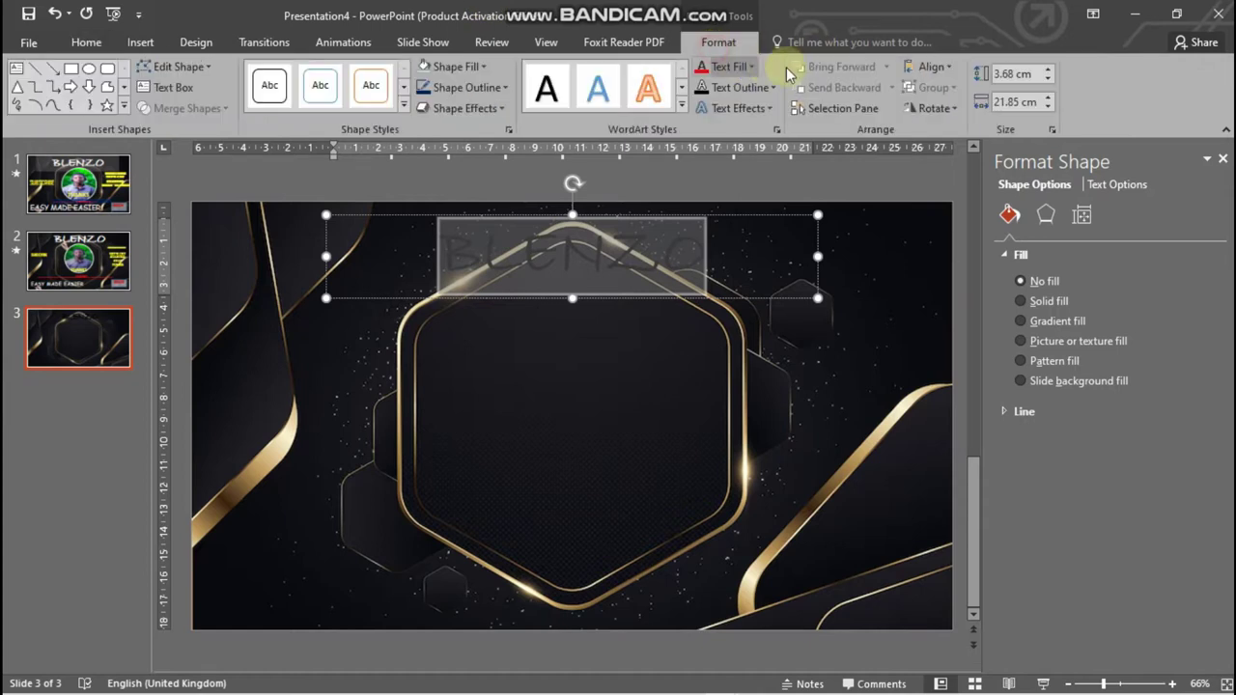
left_click(756, 68)
left_click(707, 106)
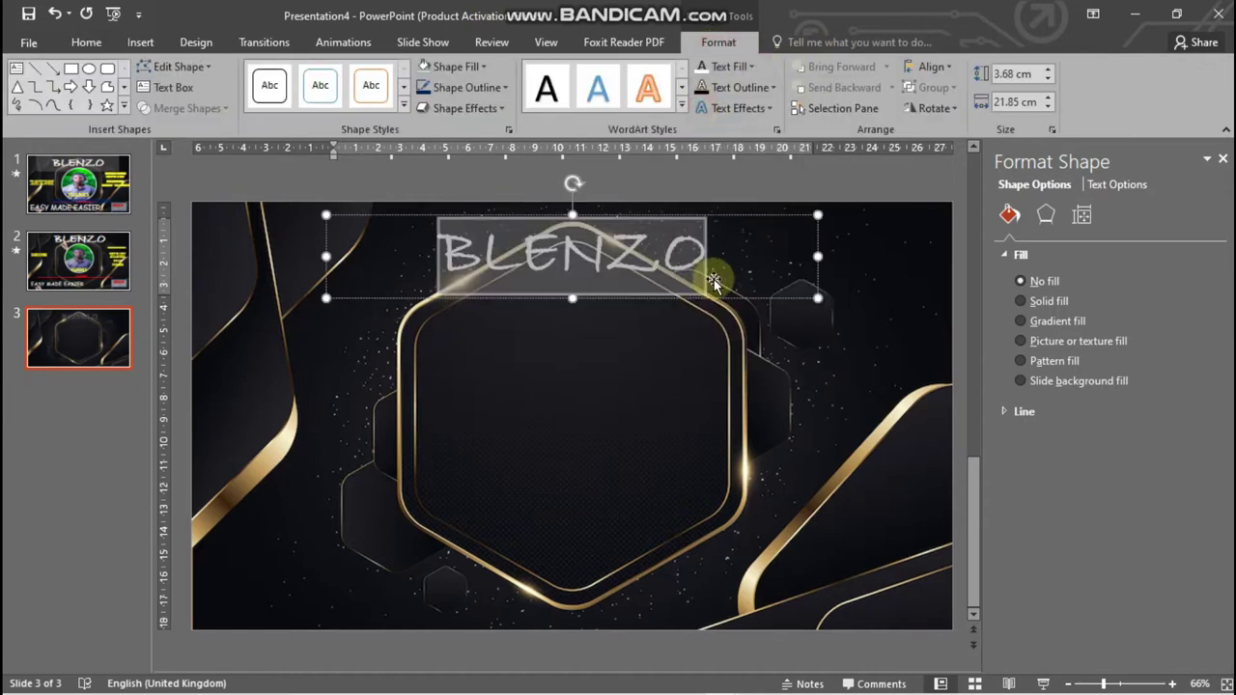
key("ctrl+bracketright")
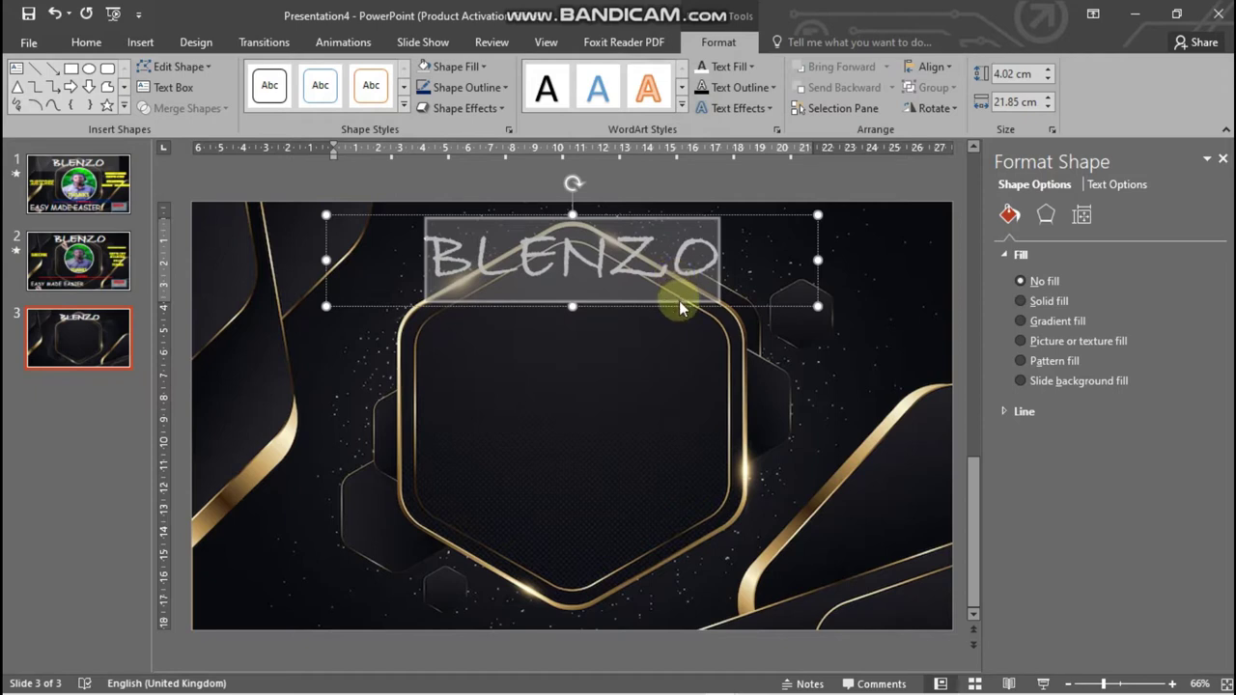
left_click(690, 305)
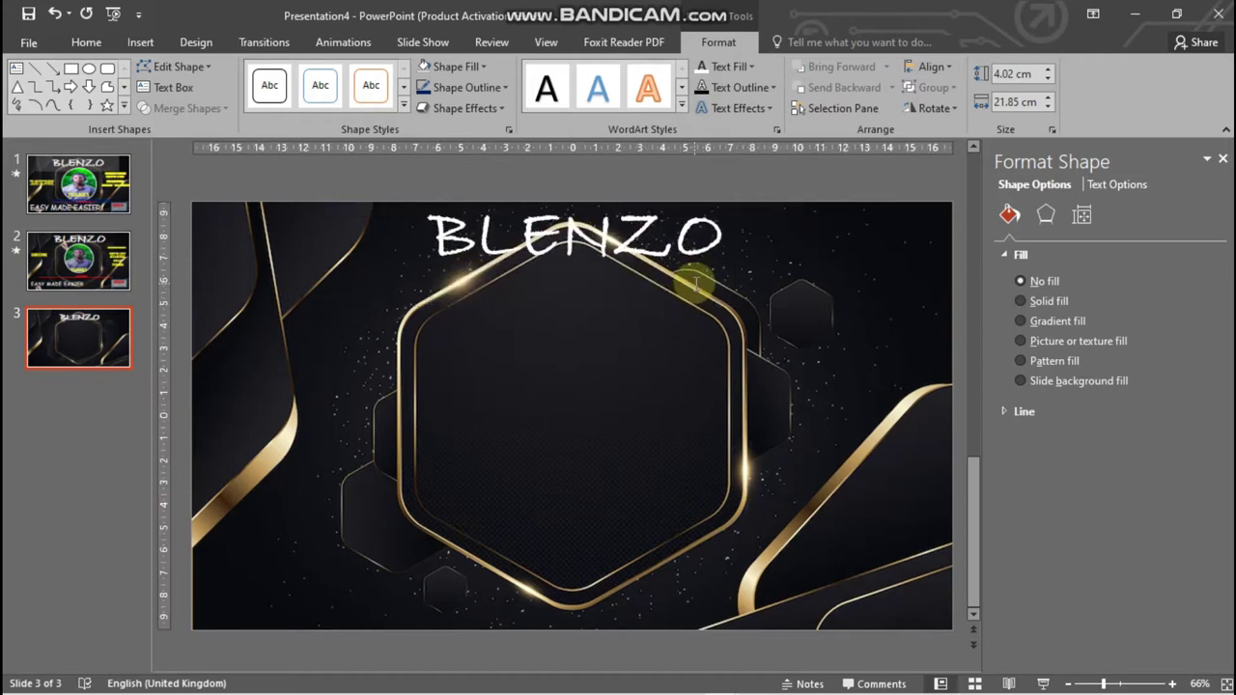
left_click(670, 359)
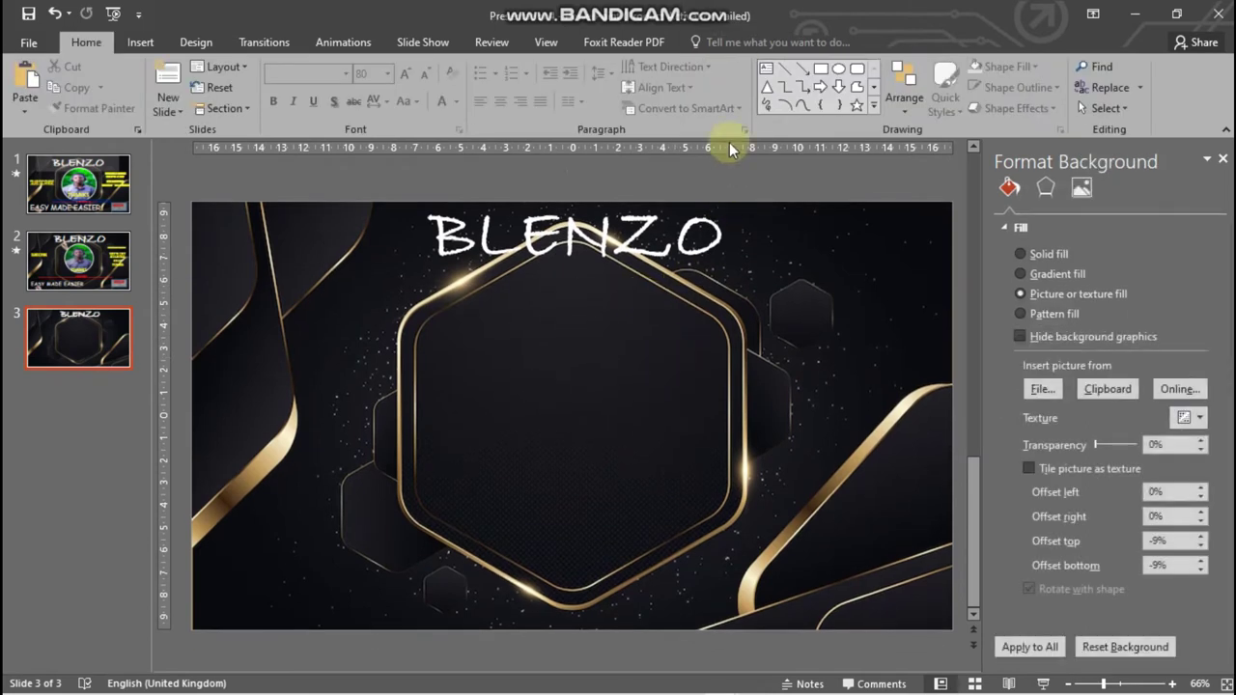
- Draw a circle inside the hexagon with a thick white outline
left_click(838, 69)
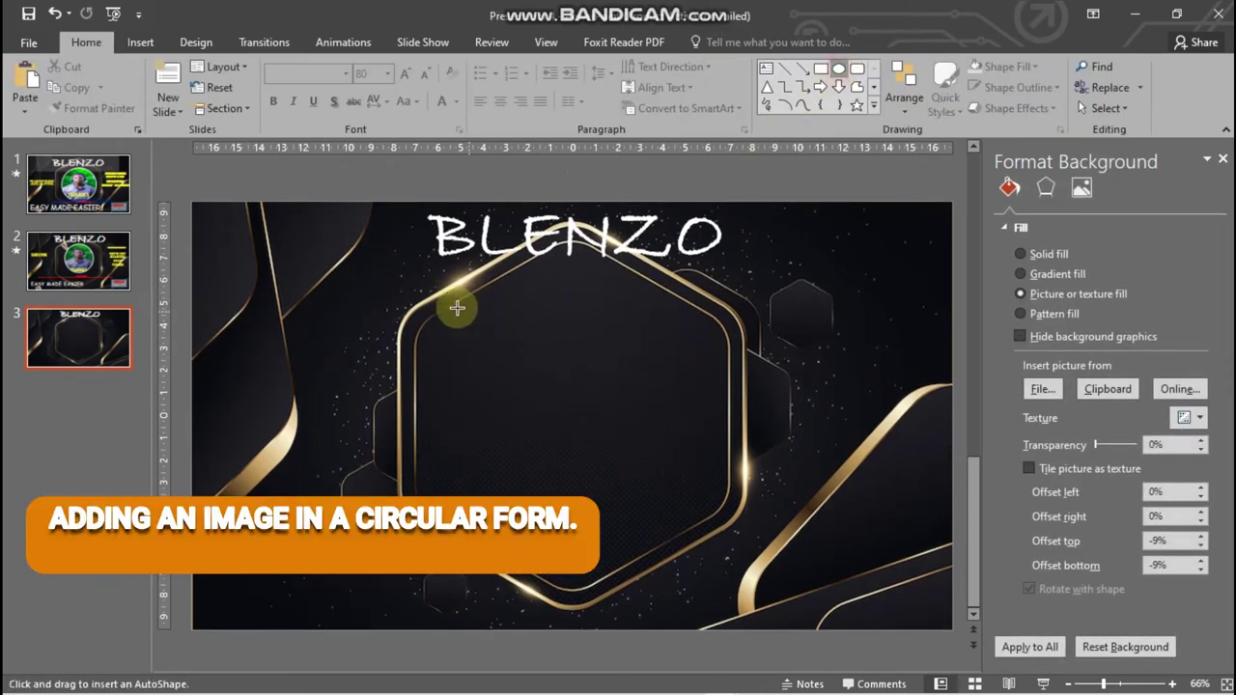
left_click_drag(448, 299, 685, 529)
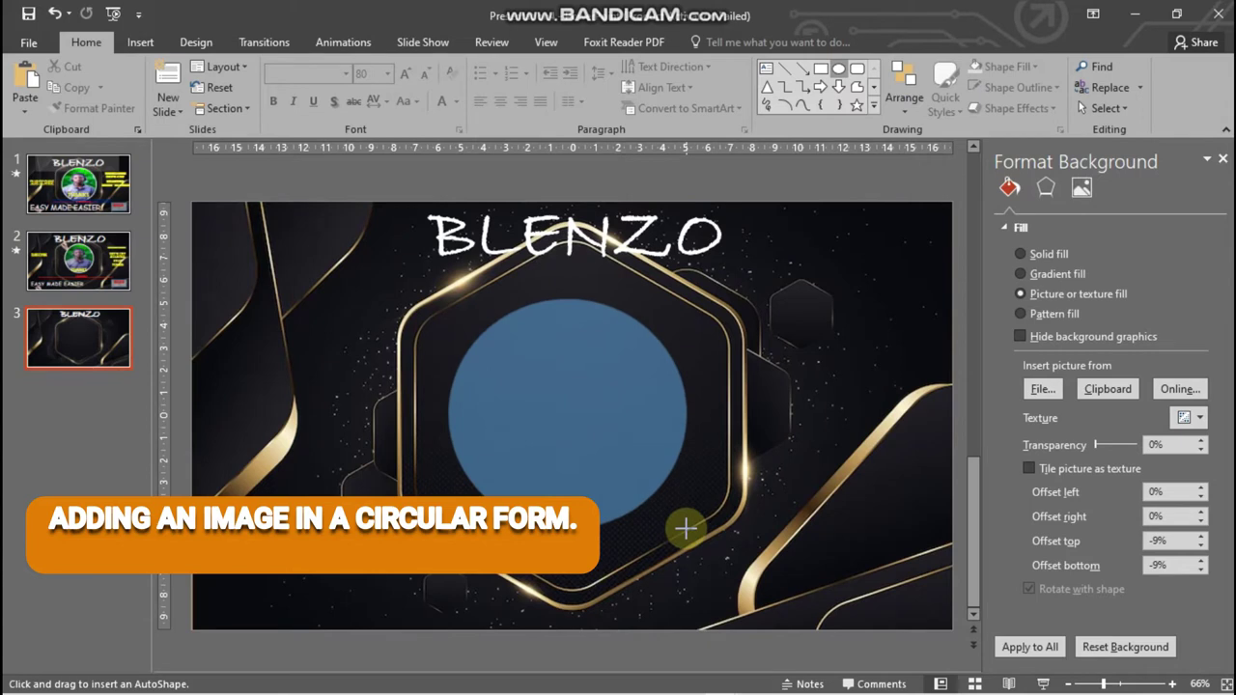
left_click(719, 42)
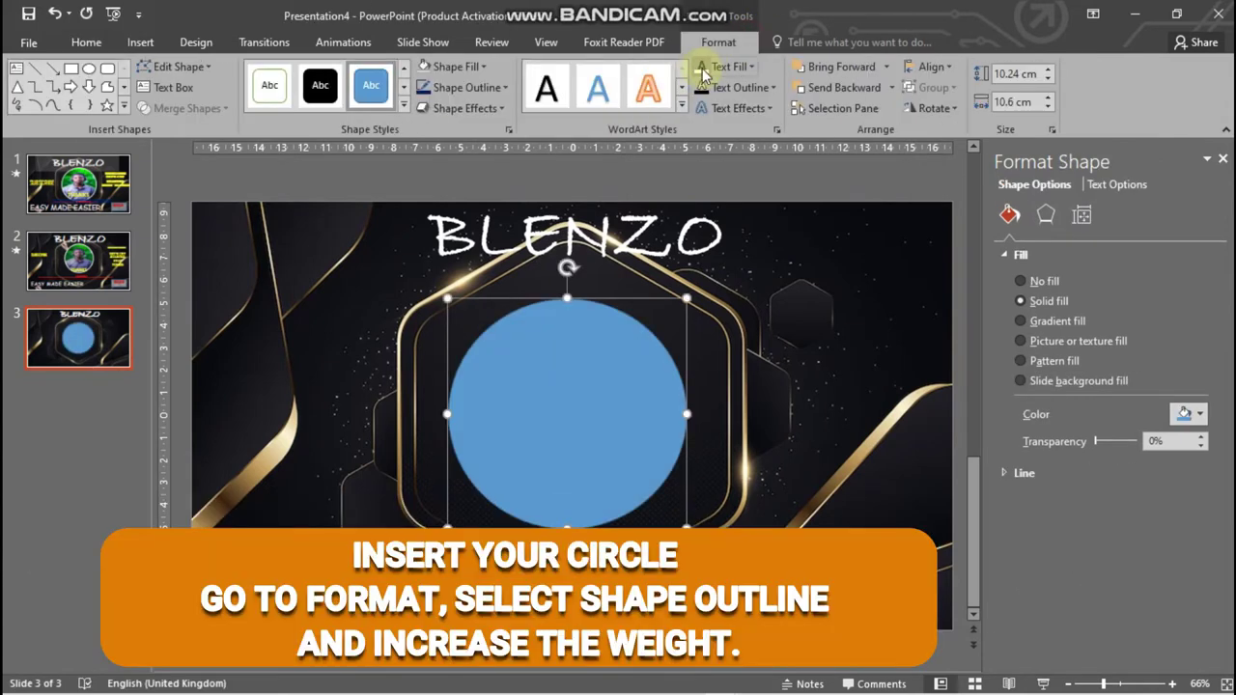
left_click(449, 72)
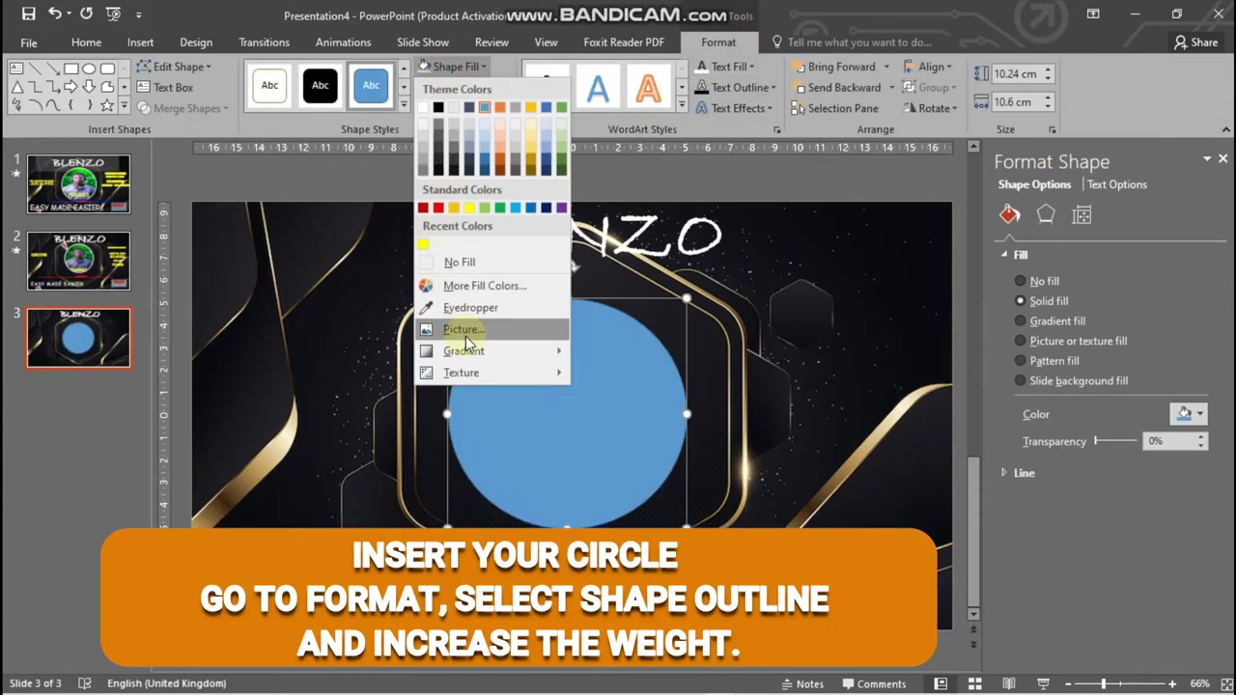
left_click(447, 83)
left_click(447, 83)
mouse_move(466, 356)
left_click(637, 504)
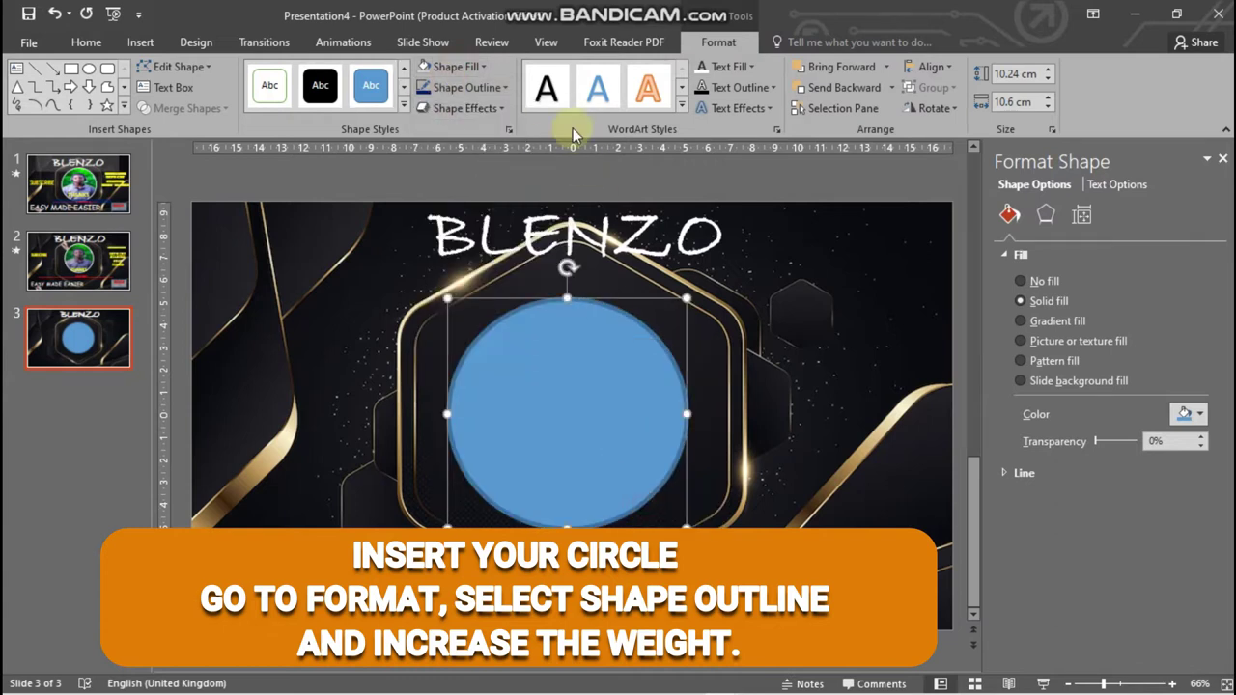
left_click(479, 87)
left_click(422, 131)
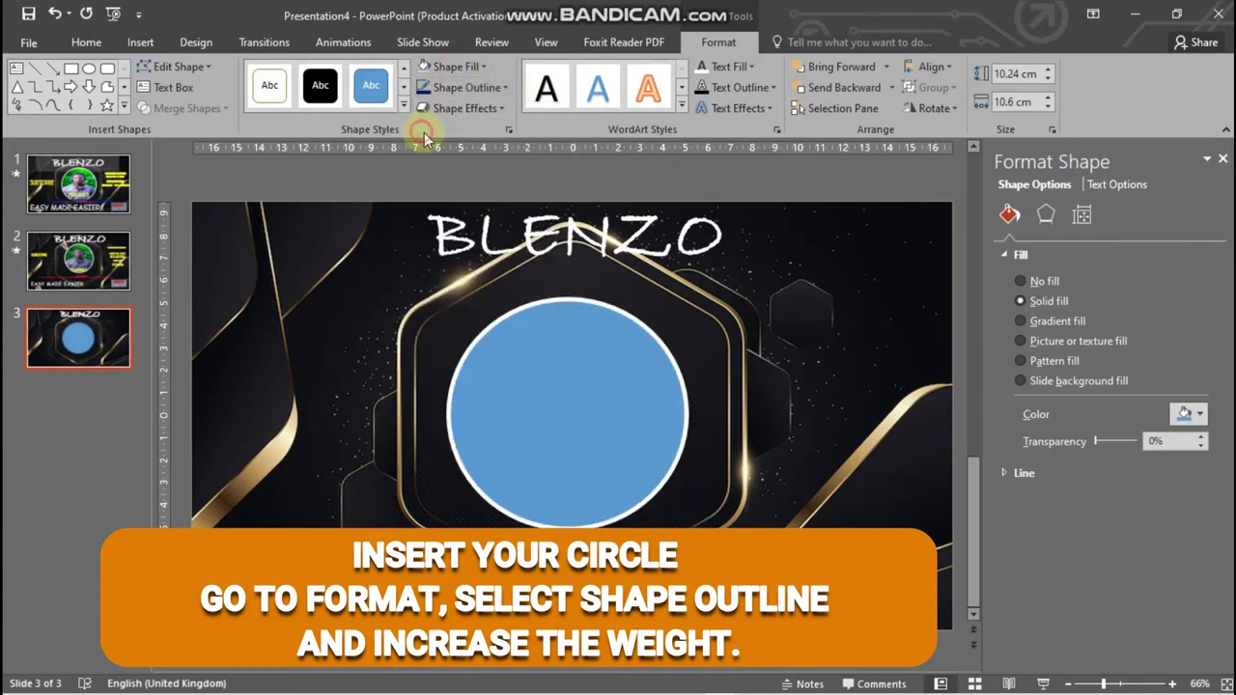
- Fill the circle with the 'blenzo 2' photo and make it a perfect circle
left_click(469, 65)
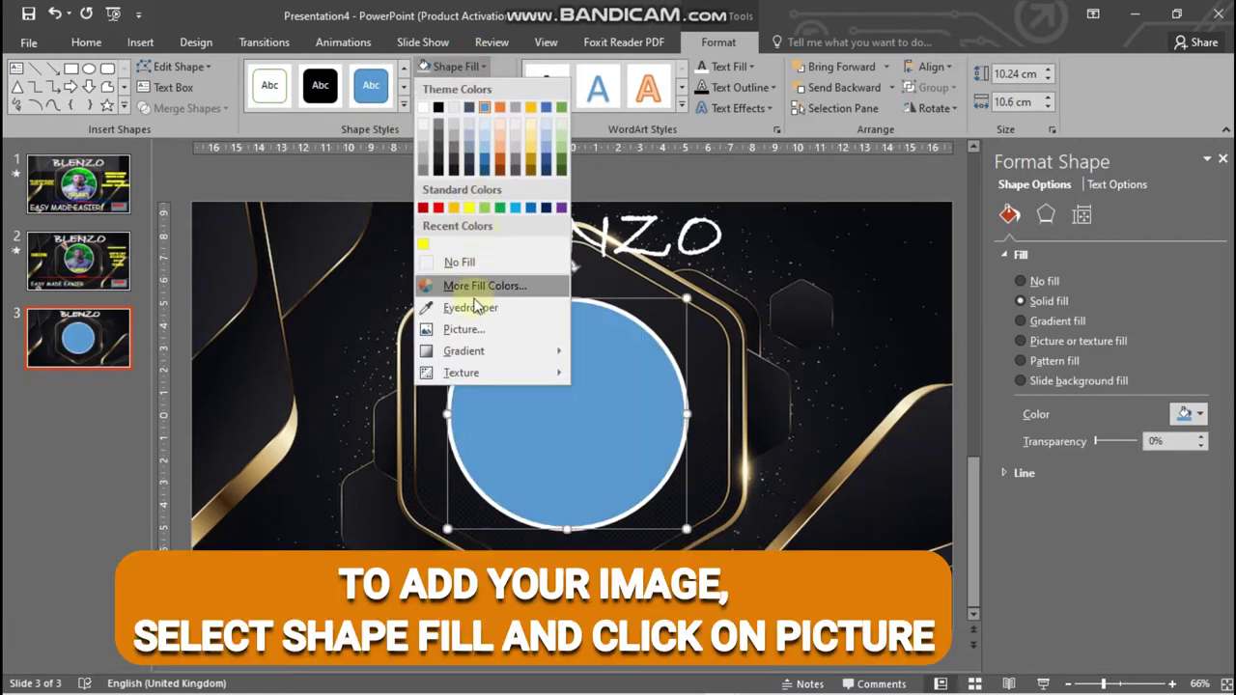
left_click(467, 330)
left_click(637, 396)
left_click(418, 173)
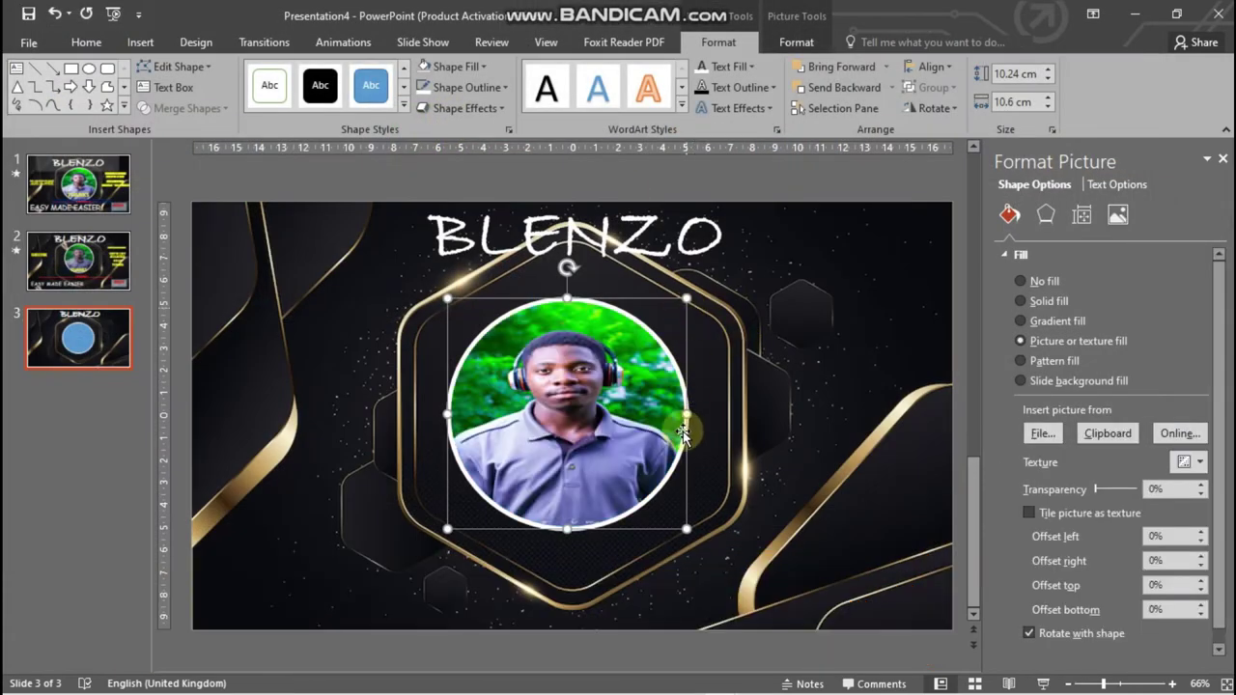
left_click_drag(687, 415, 679, 415)
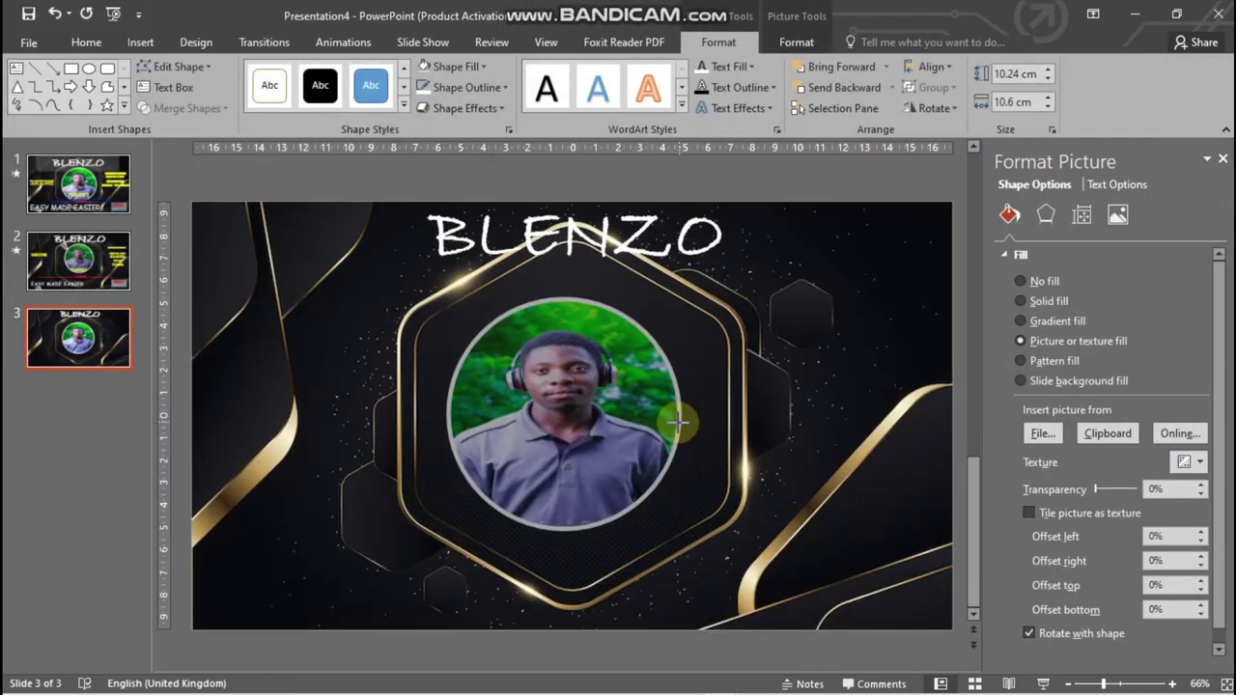
- Align the photo circle to the slide's centre and middle
left_click(928, 67)
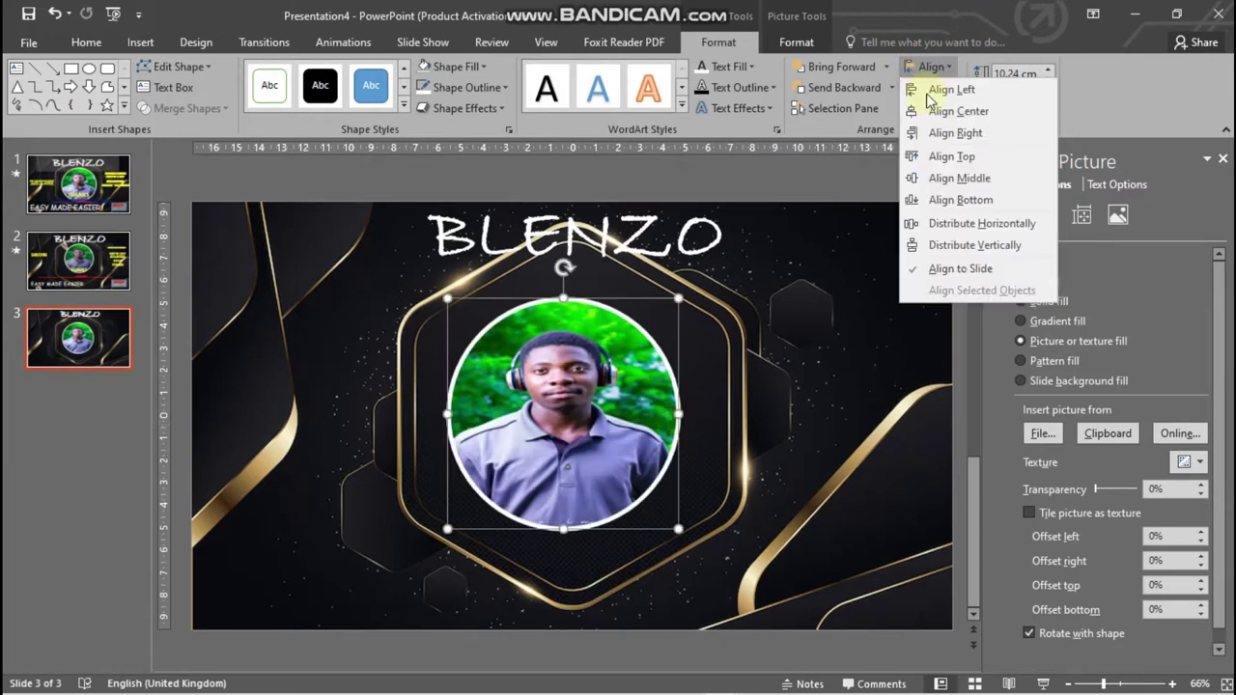
left_click(941, 114)
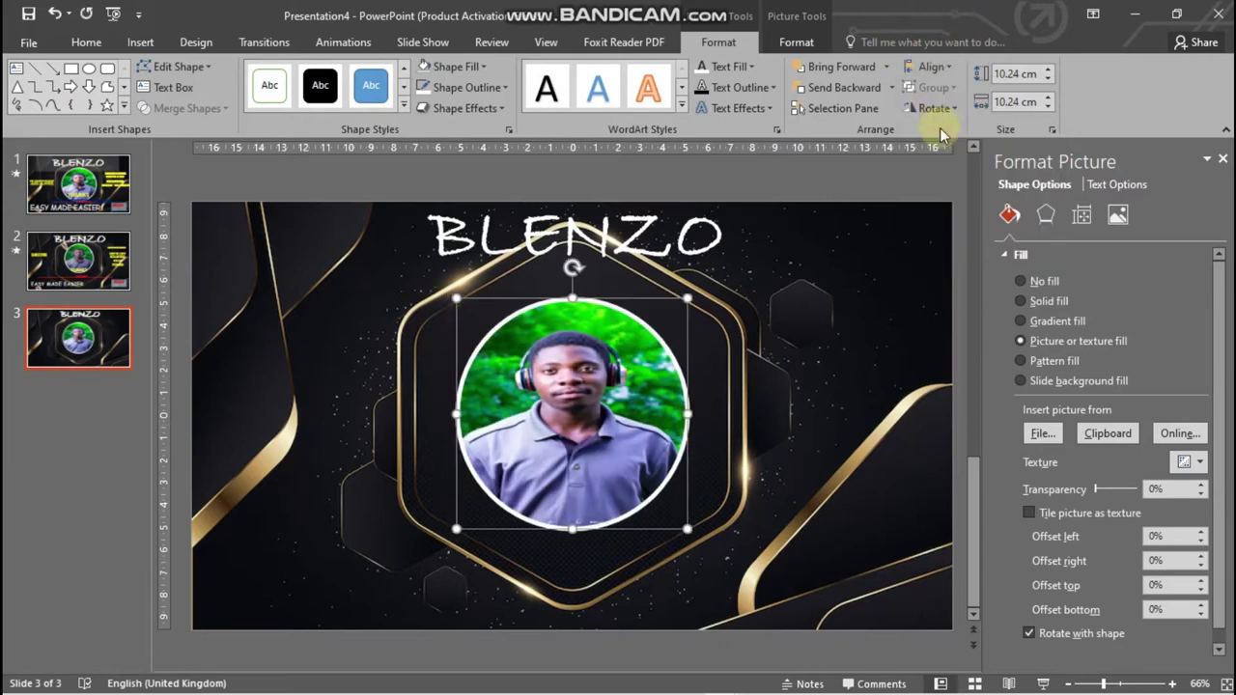
left_click(937, 66)
left_click(958, 178)
left_click(867, 320)
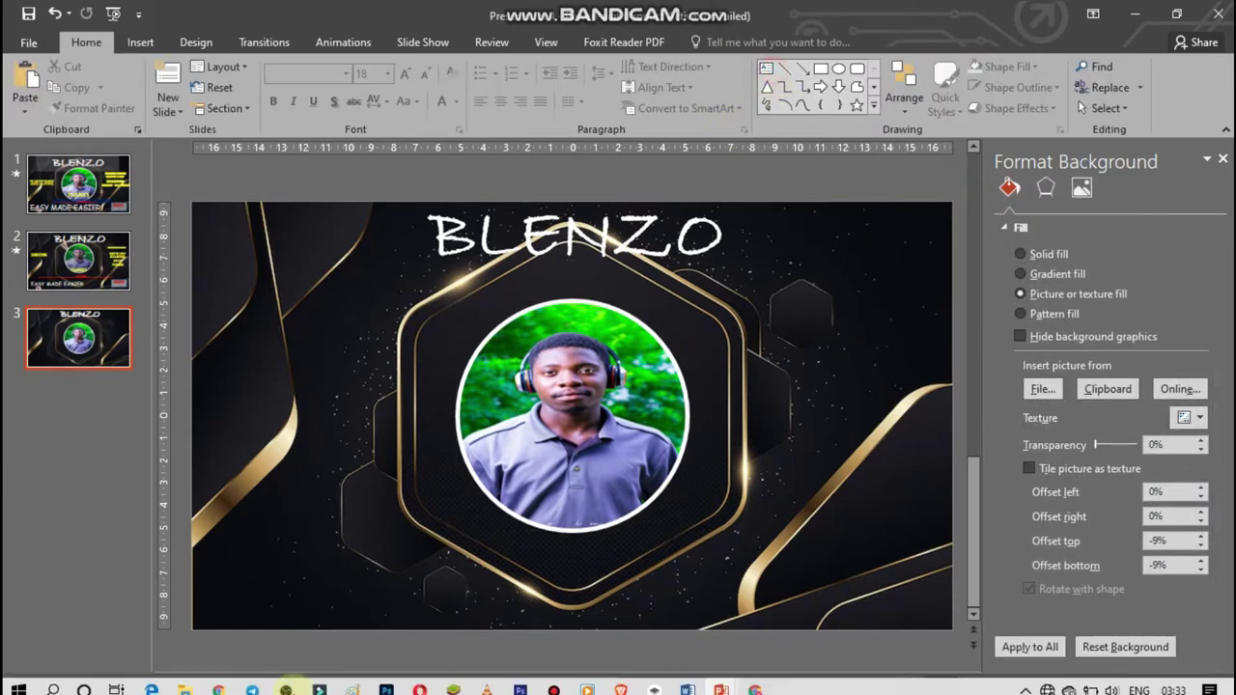
- Add 'EASY MADE EASIER' across the slide bottom in 54 pt Comic Sans MS
left_click(765, 69)
left_click_drag(202, 576, 846, 622)
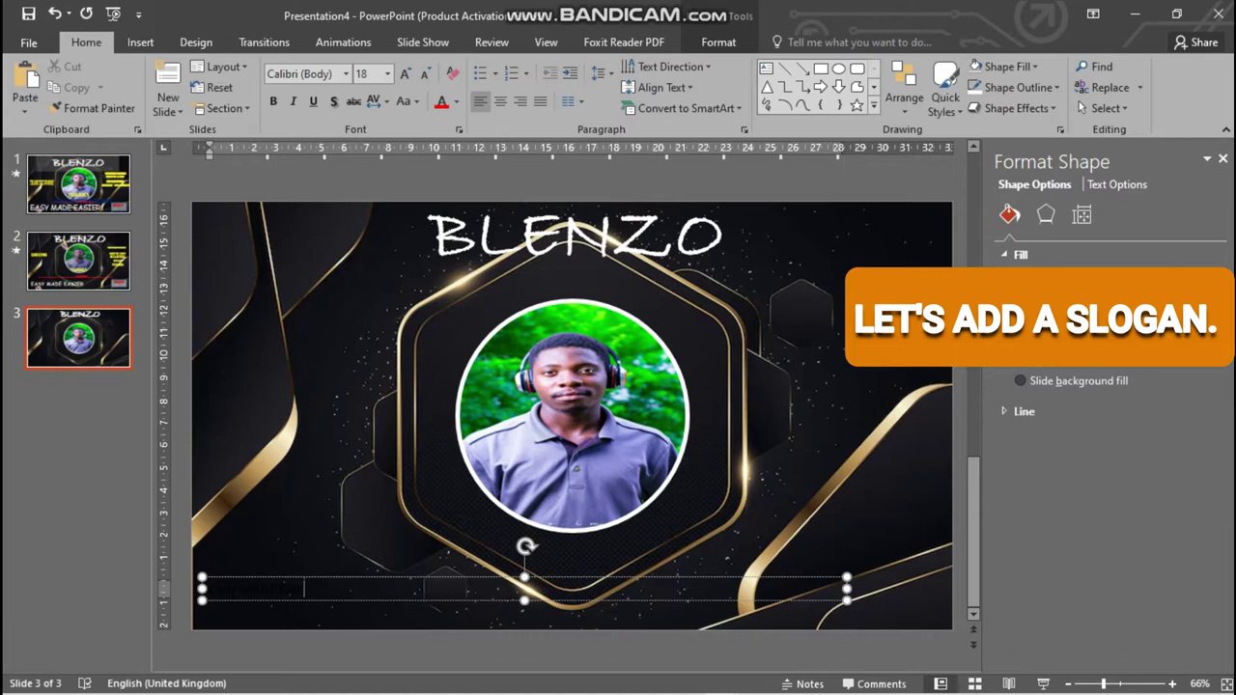
key("ctrl+a")
key("ctrl+shift+greater")
key("ctrl+shift+greater")
key("ctrl+shift+greater")
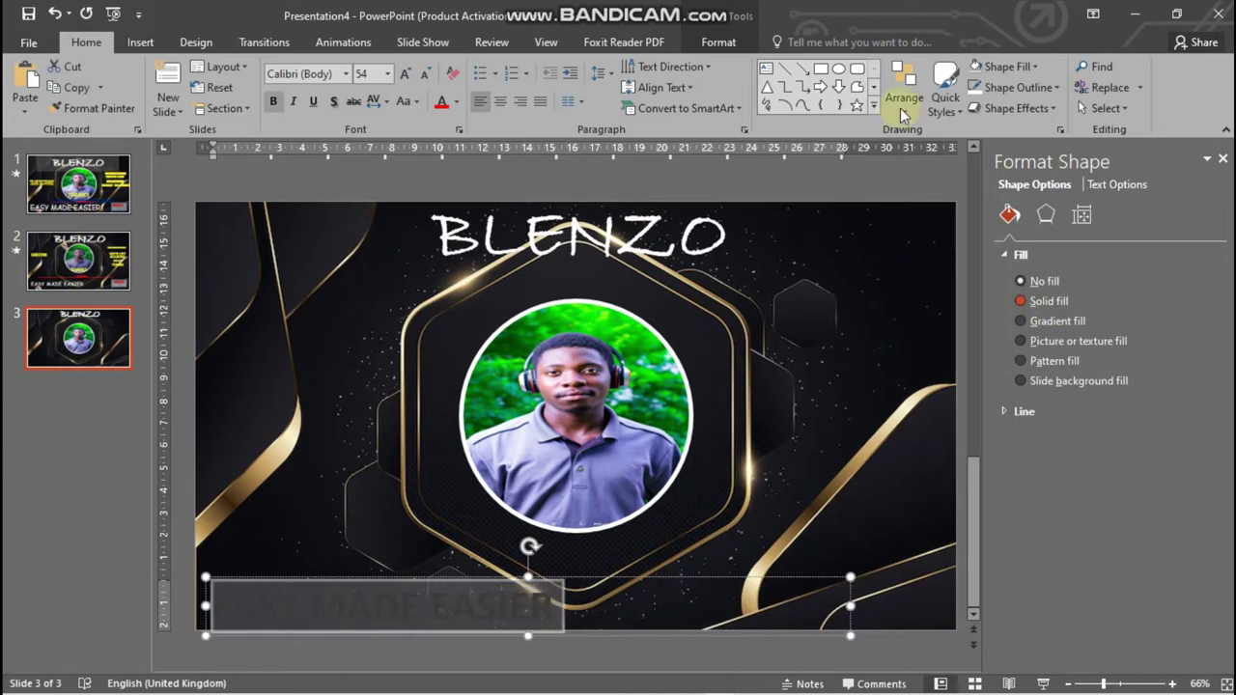
left_click(715, 42)
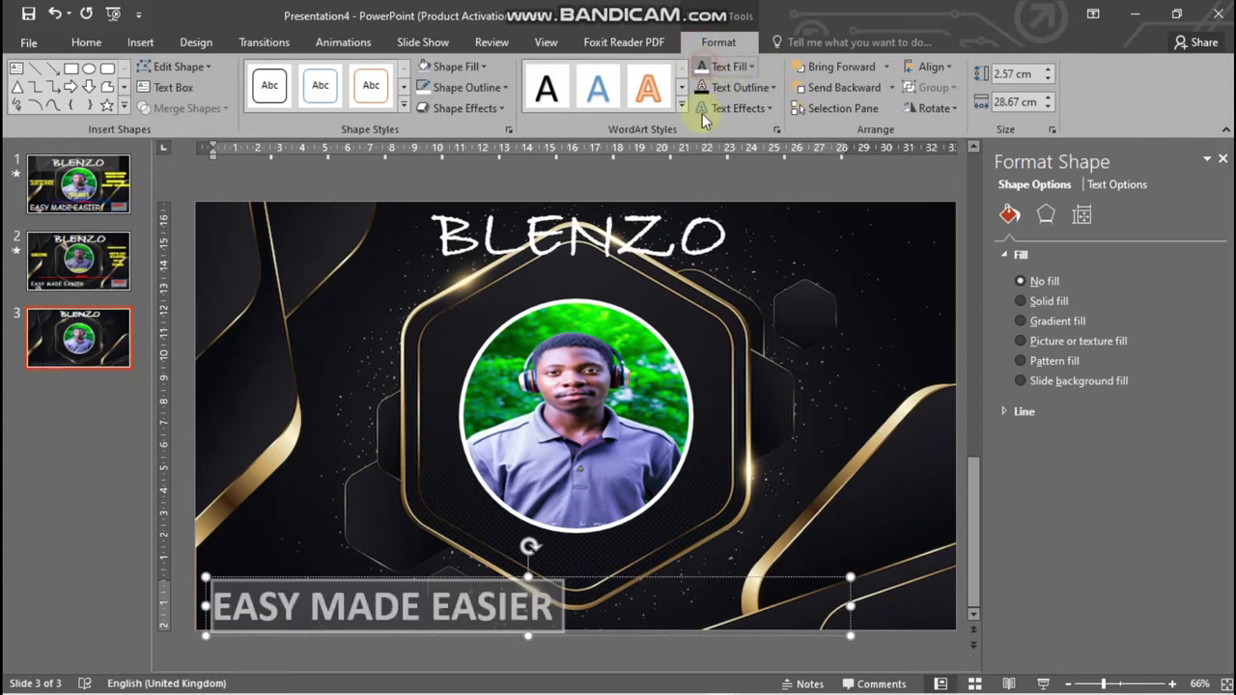
left_click(96, 42)
type("Comic Sans MS")
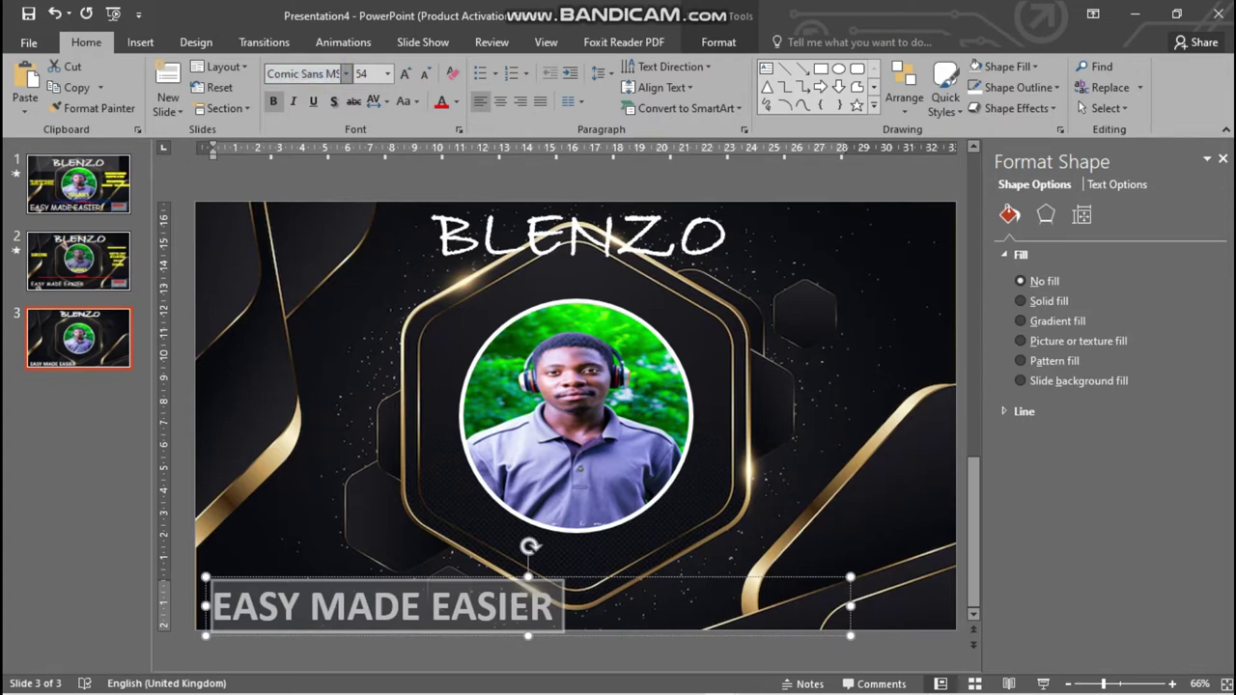
key("Return")
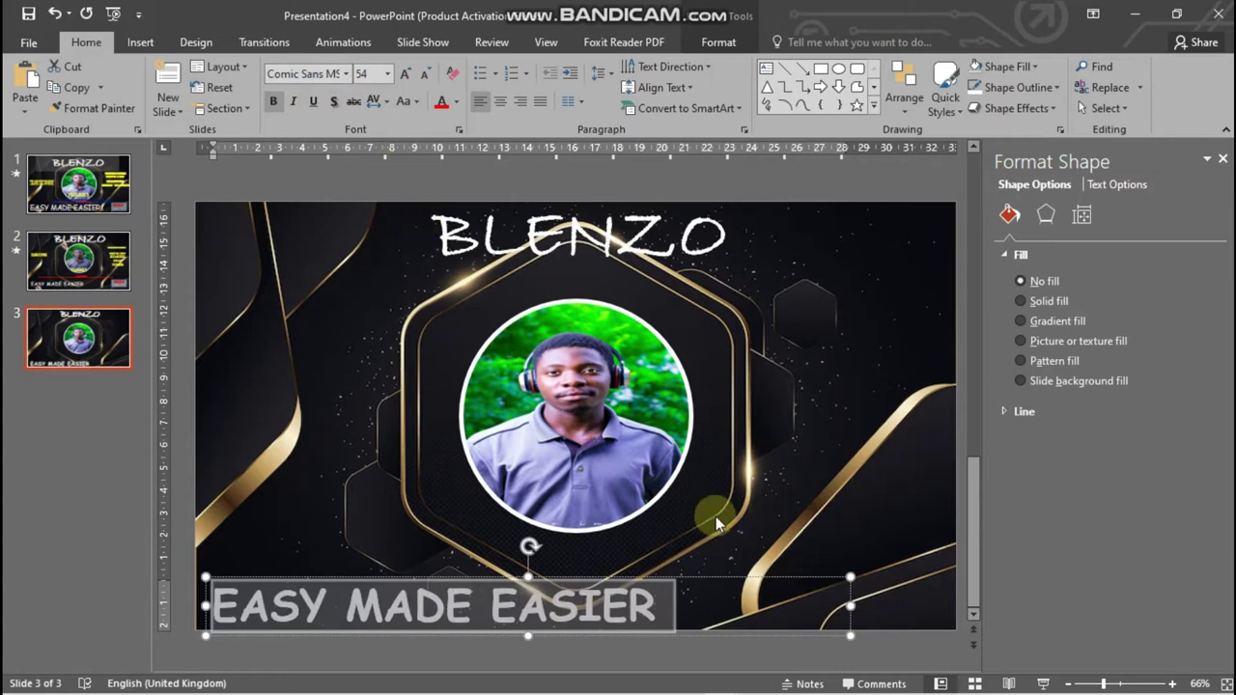
left_click(832, 502)
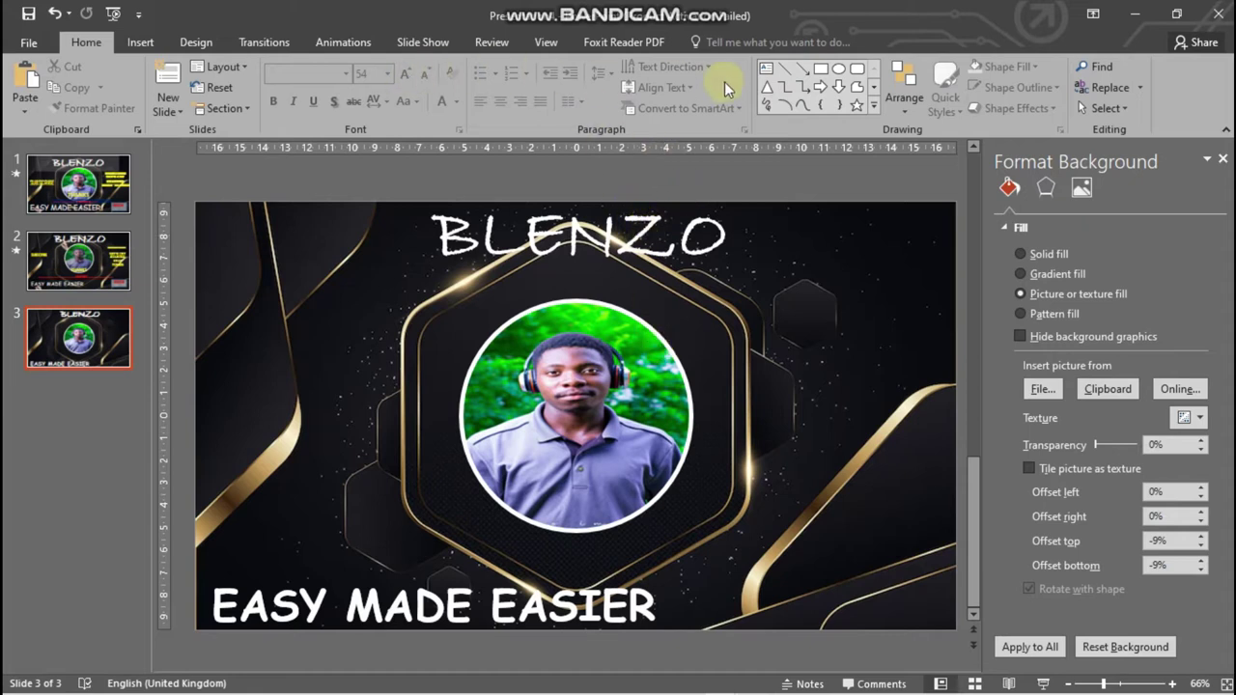
- Add a yellow Agency FB 'SUBSCRIBE' label left of the photo, enlarged to 44 pt
left_click(765, 71)
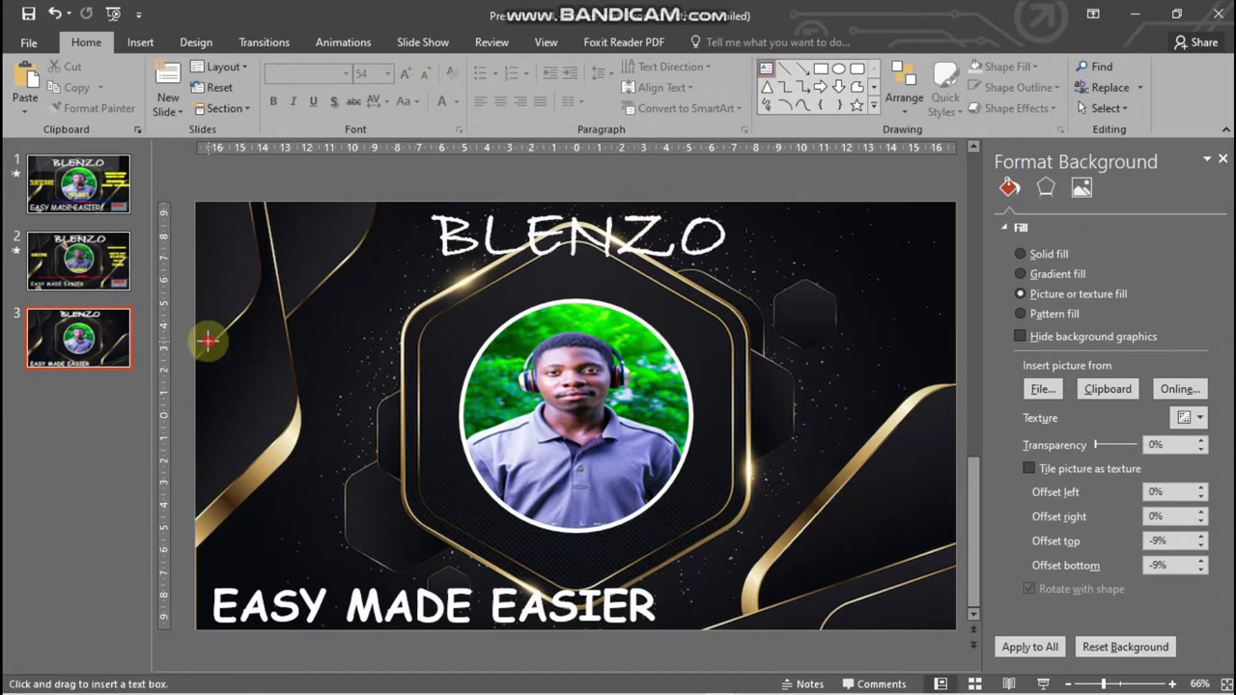
left_click_drag(397, 403, 205, 341)
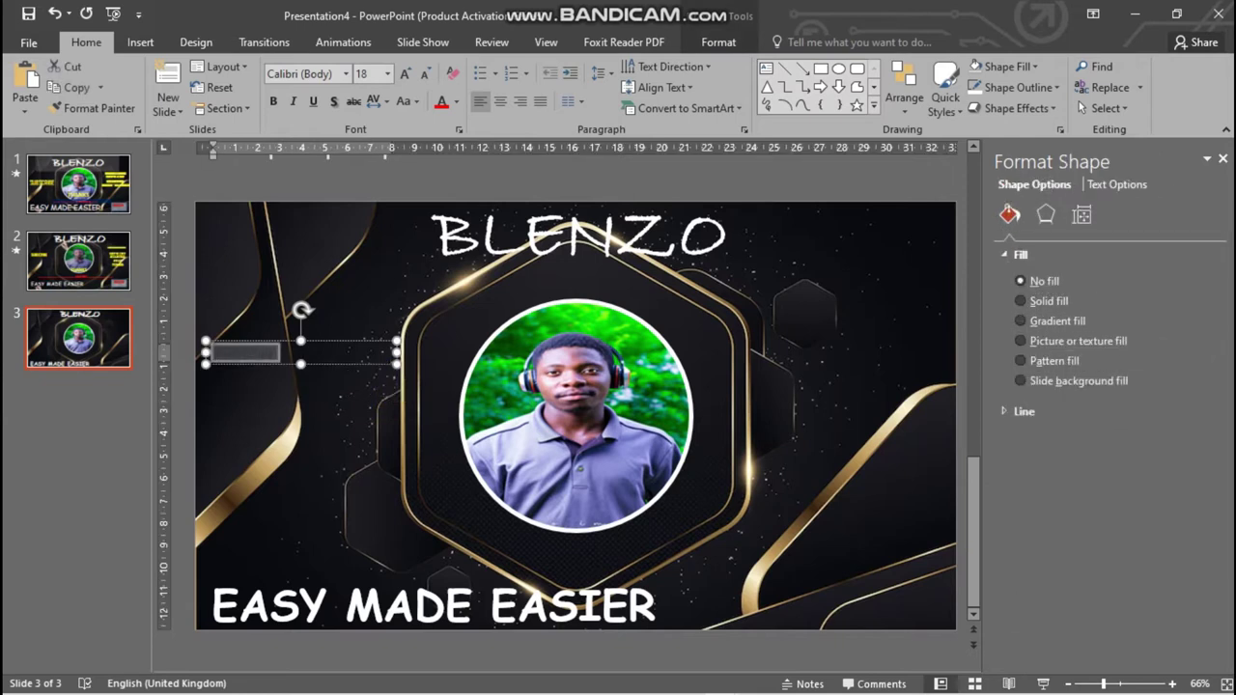
key("ctrl+shift+period")
key("ctrl+shift+period")
key("ctrl+shift+period")
key("ctrl+shift+period")
key("ctrl+shift+period")
key("ctrl+shift+period")
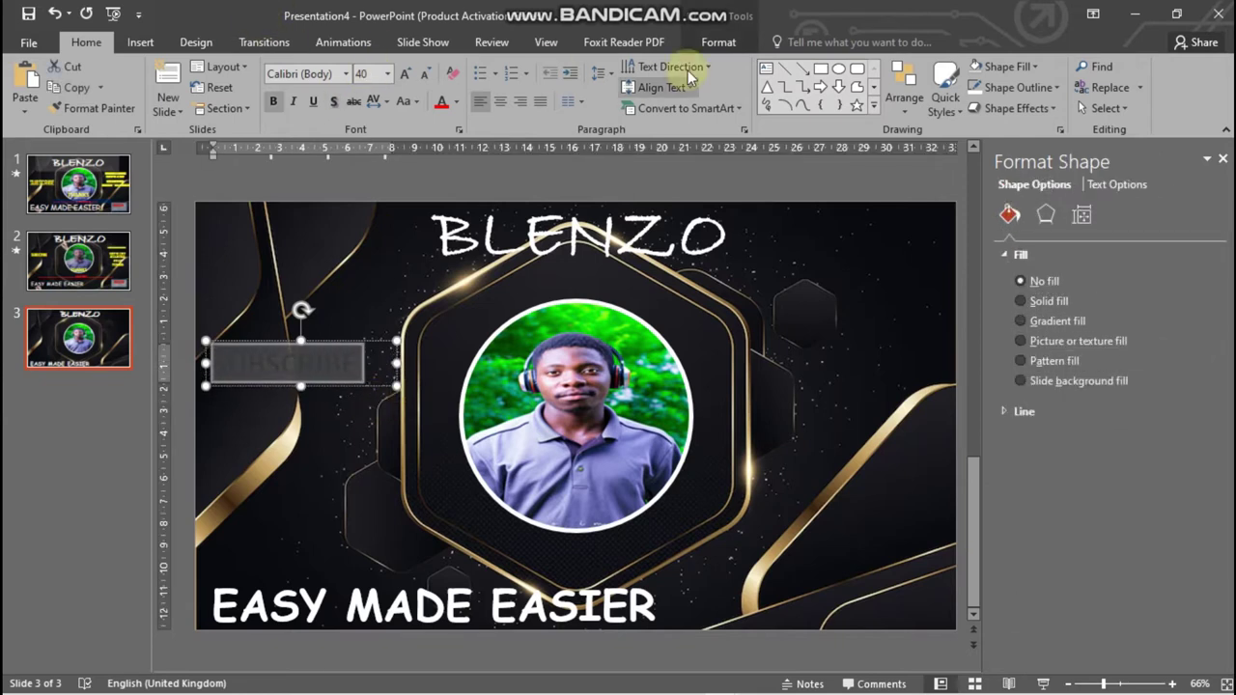
left_click(718, 42)
left_click(751, 67)
left_click(704, 237)
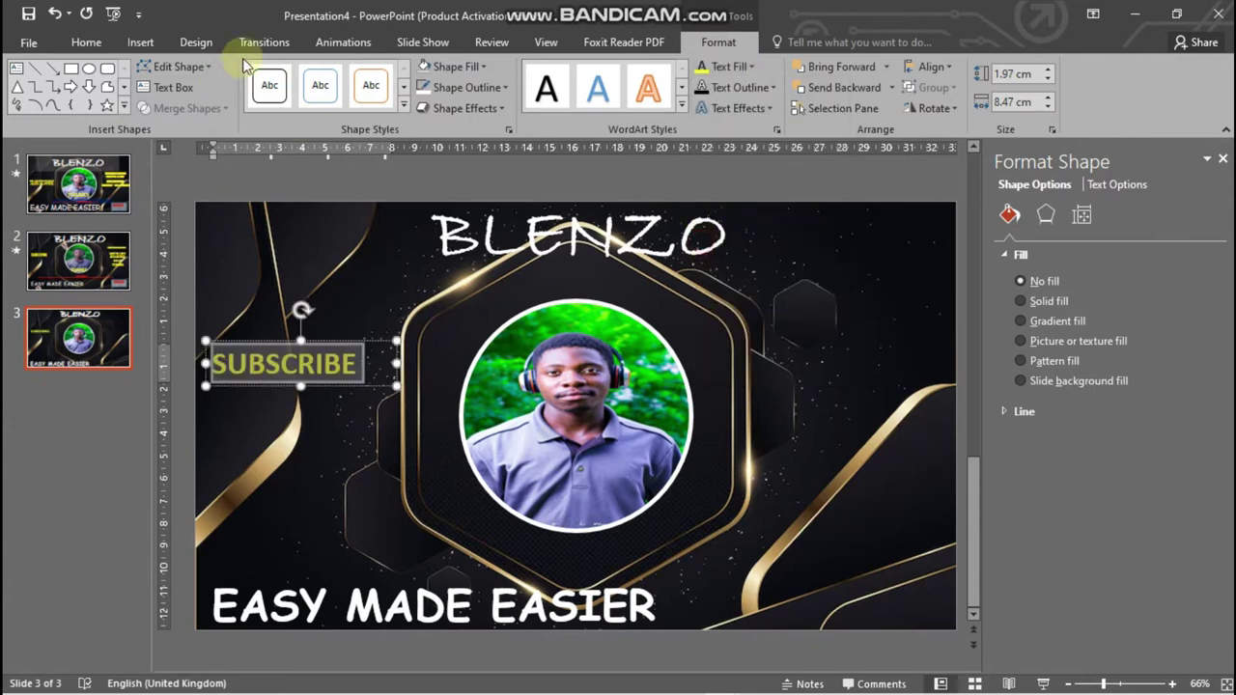
left_click(86, 42)
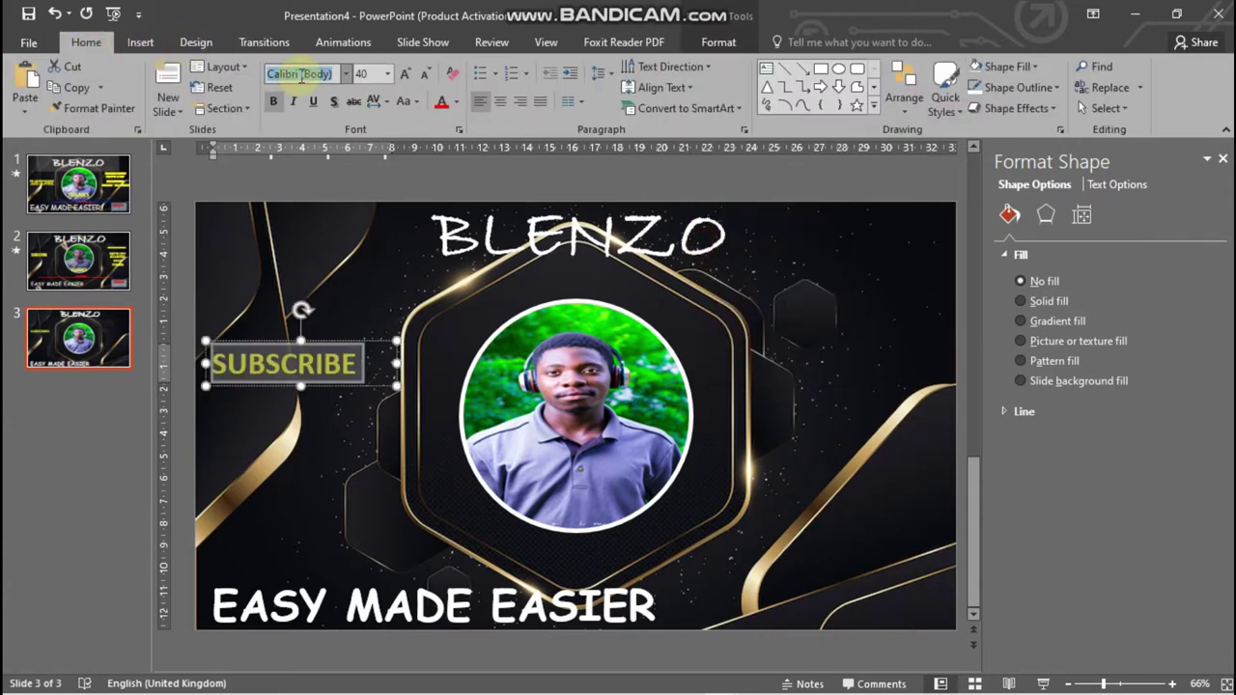
type("Agency FB")
key("Return")
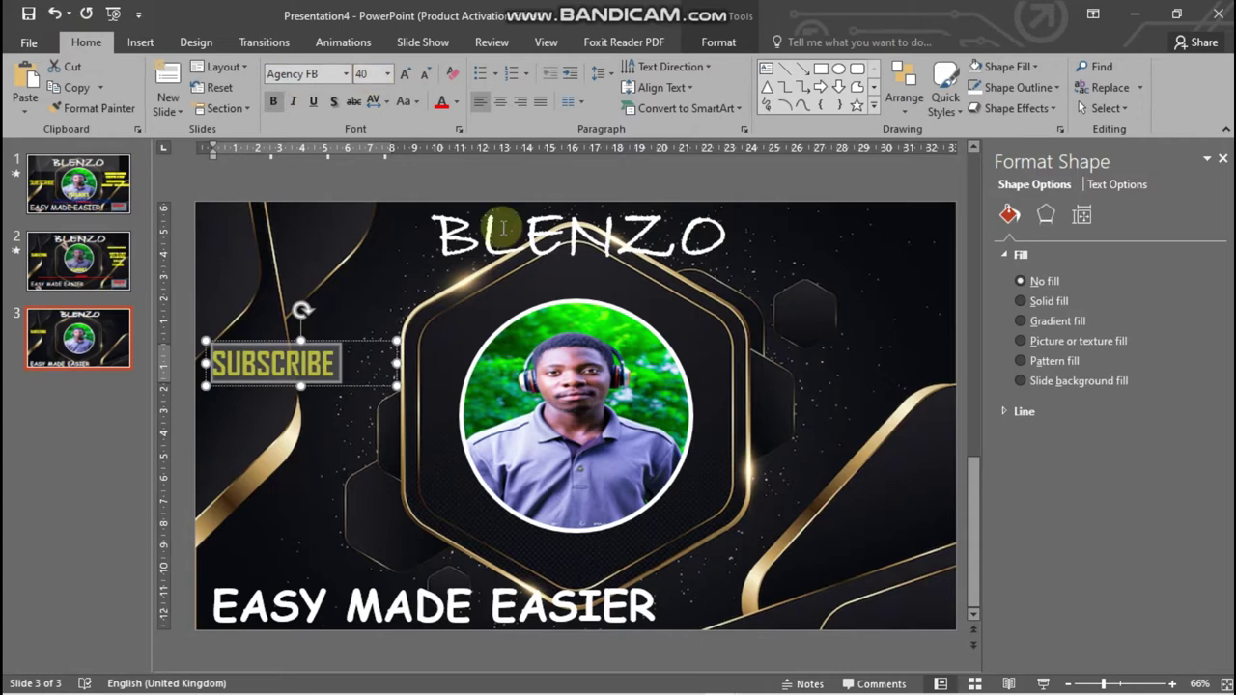
key("ctrl+shift+period")
- Draw an empty text box to the right of the photo
left_click(817, 246)
left_click(765, 68)
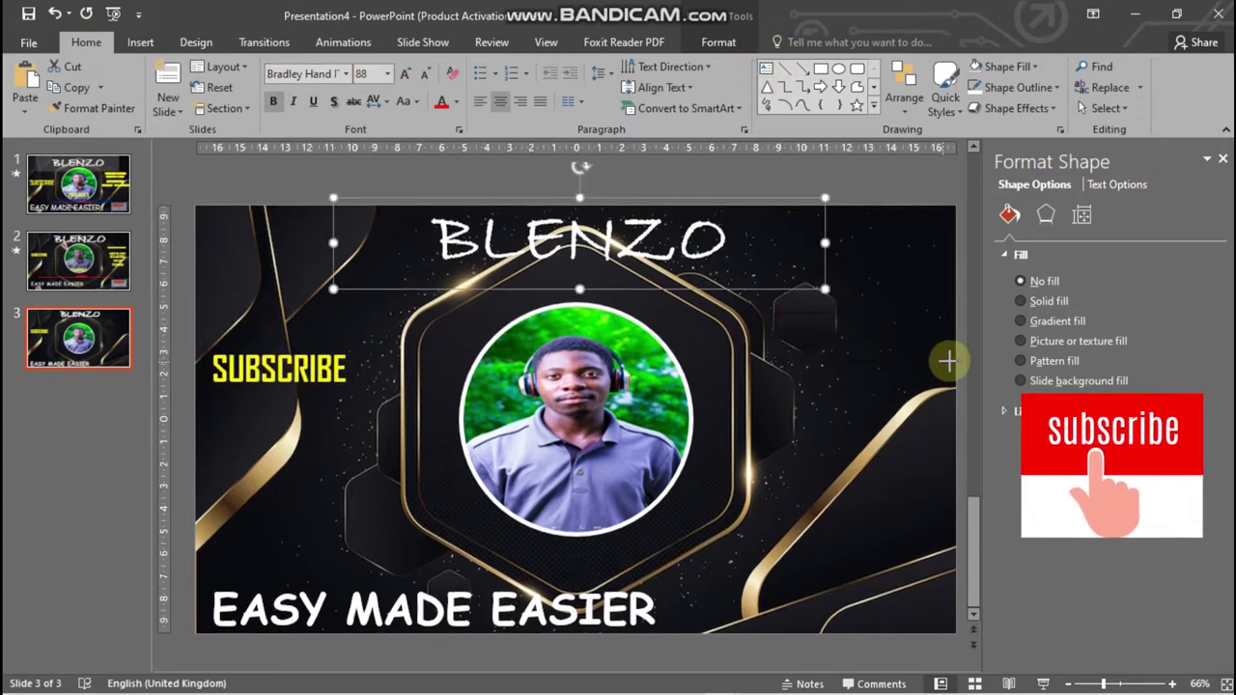
left_click_drag(774, 310, 940, 331)
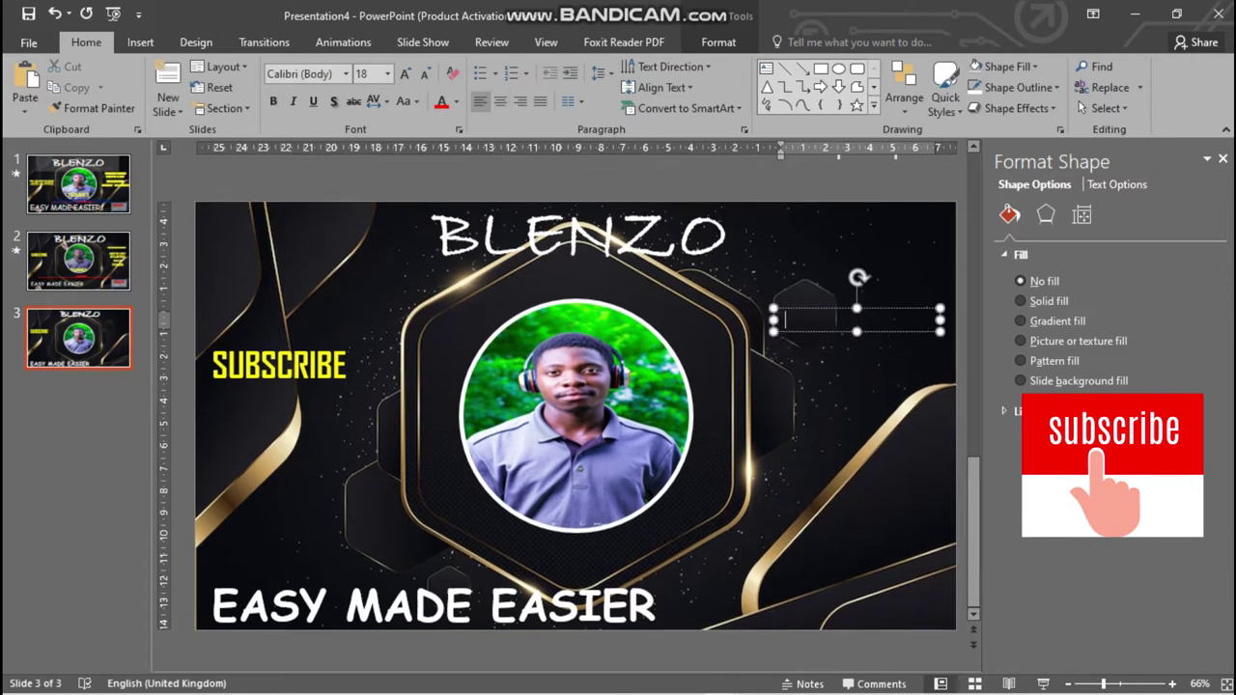
- Type 'LIKE AND SHARE' in 24 pt yellow text
type("ke and")
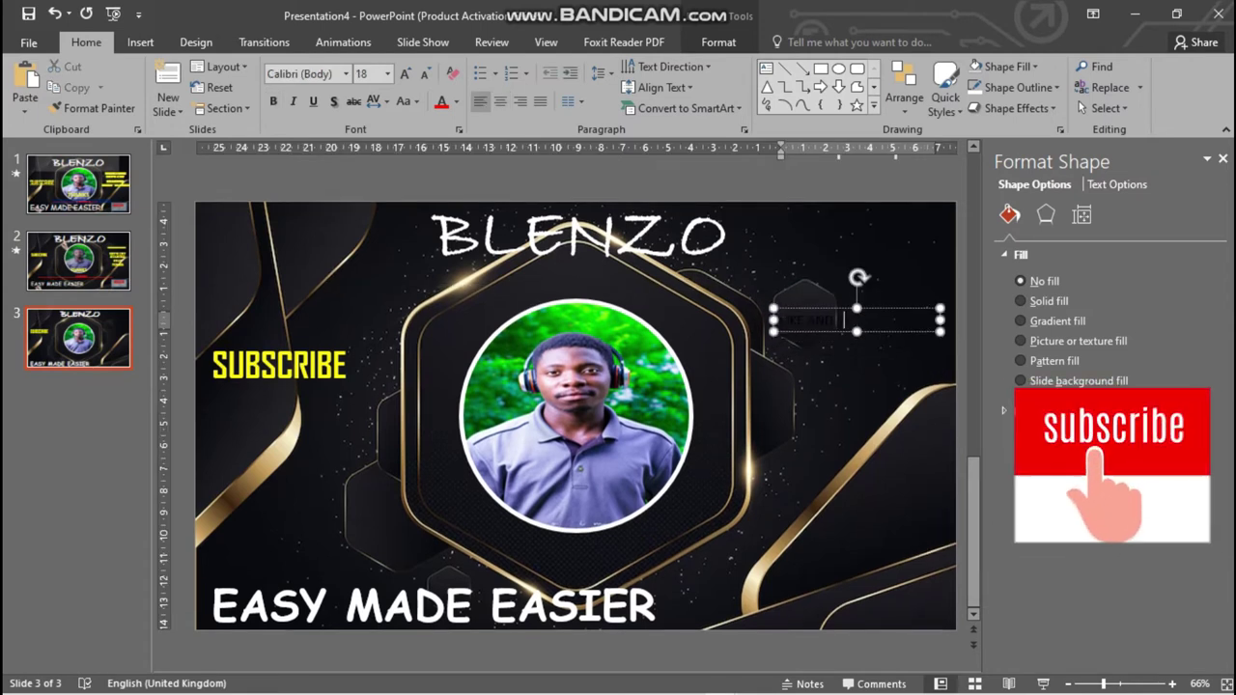
type(" S")
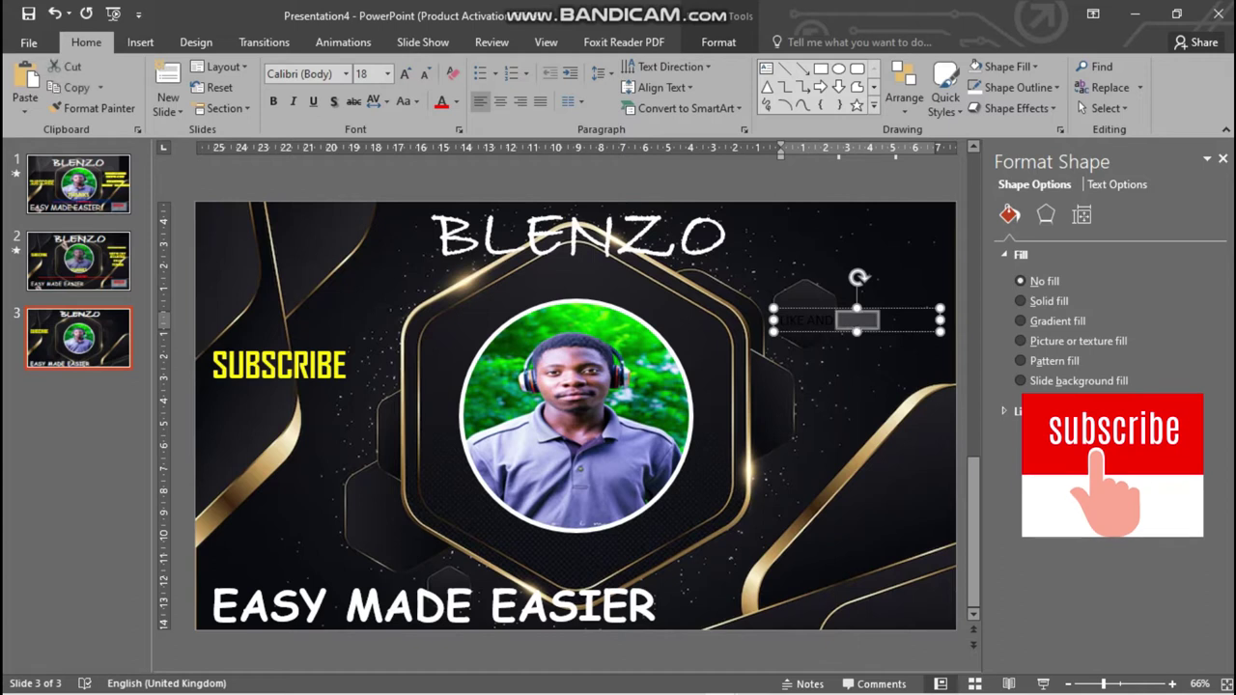
key("ctrl+a")
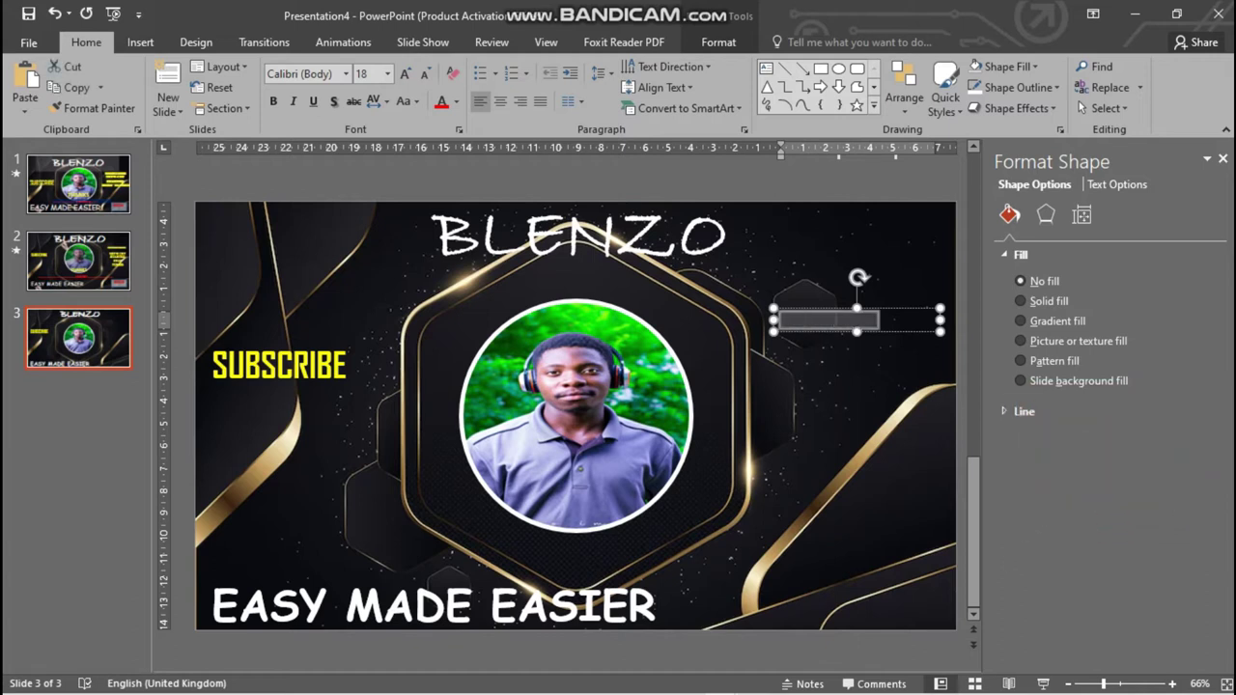
key("ctrl+shift+period")
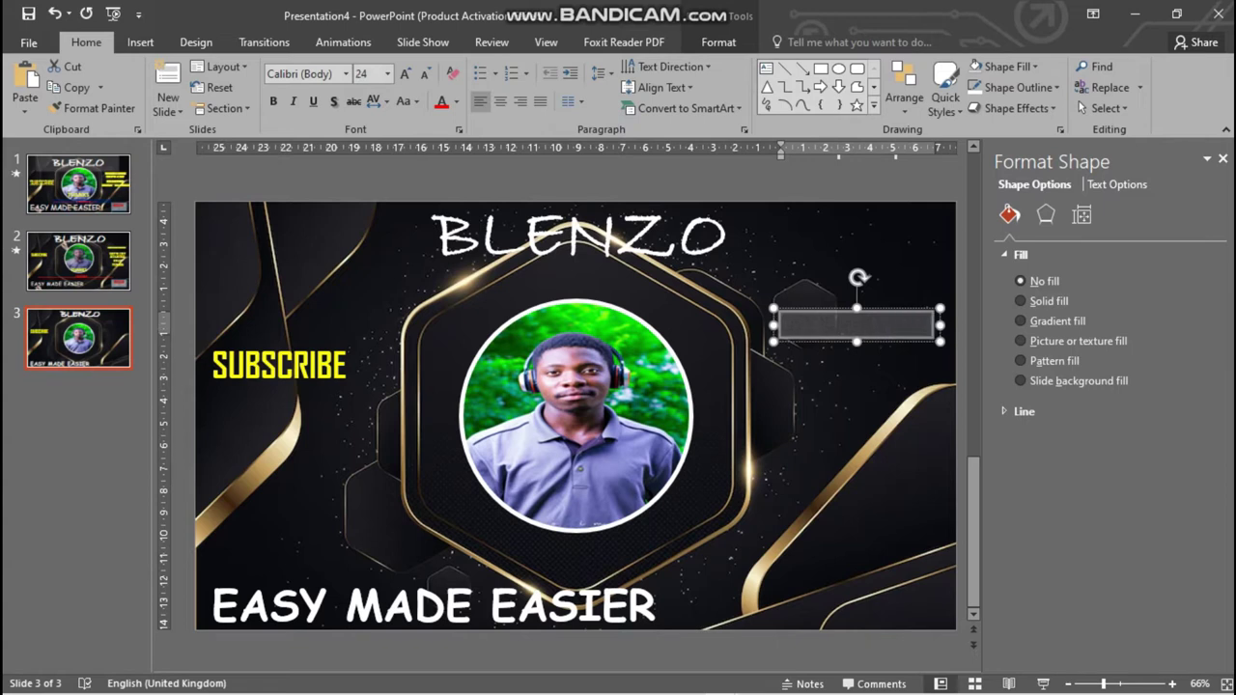
left_click(718, 42)
left_click(828, 342)
- Copy it below and change the copy to centred 'LET'S GET STARTED / STAY TUNED'
left_click_drag(832, 342, 823, 386)
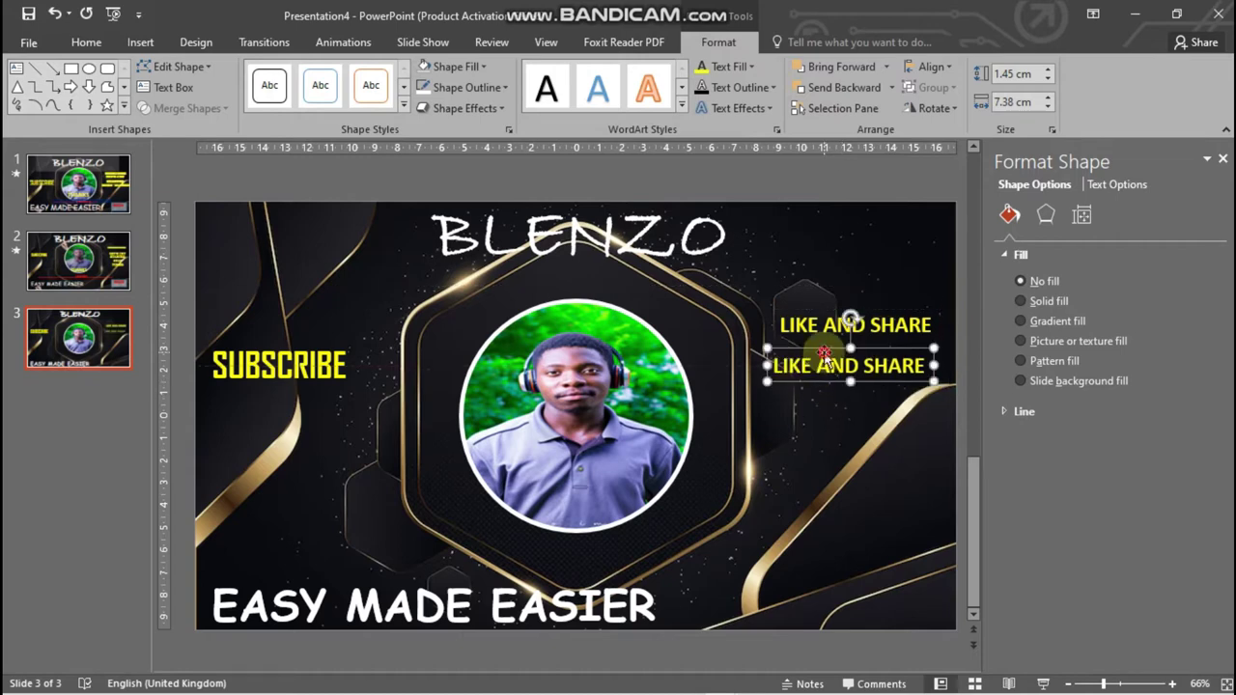
type("LET'S GET STARTED")
key("Return")
type("STAY TUNED")
key("ctrl+a")
key("ctrl+e")
- Set the new text to Copperplate Gothic and resize it to fit
key("ctrl+a")
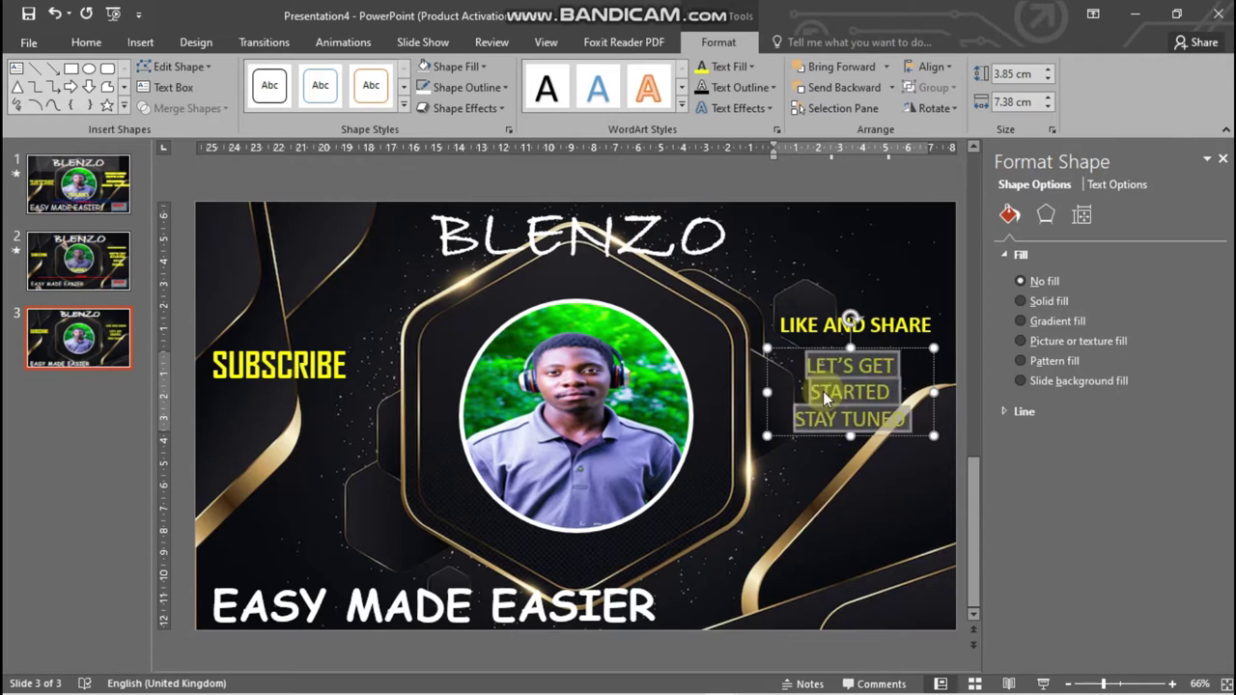
key("ctrl+shift+period")
key("ctrl+shift+period")
left_click(86, 42)
left_click(329, 71)
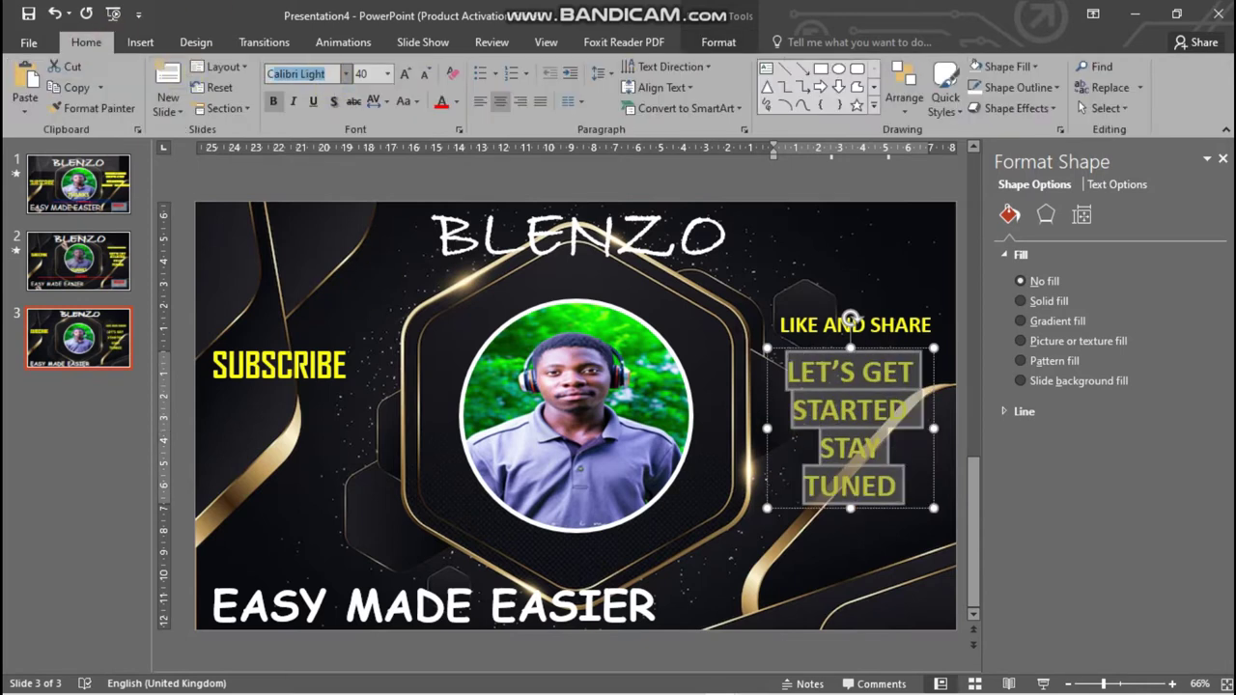
type("p")
key("Return")
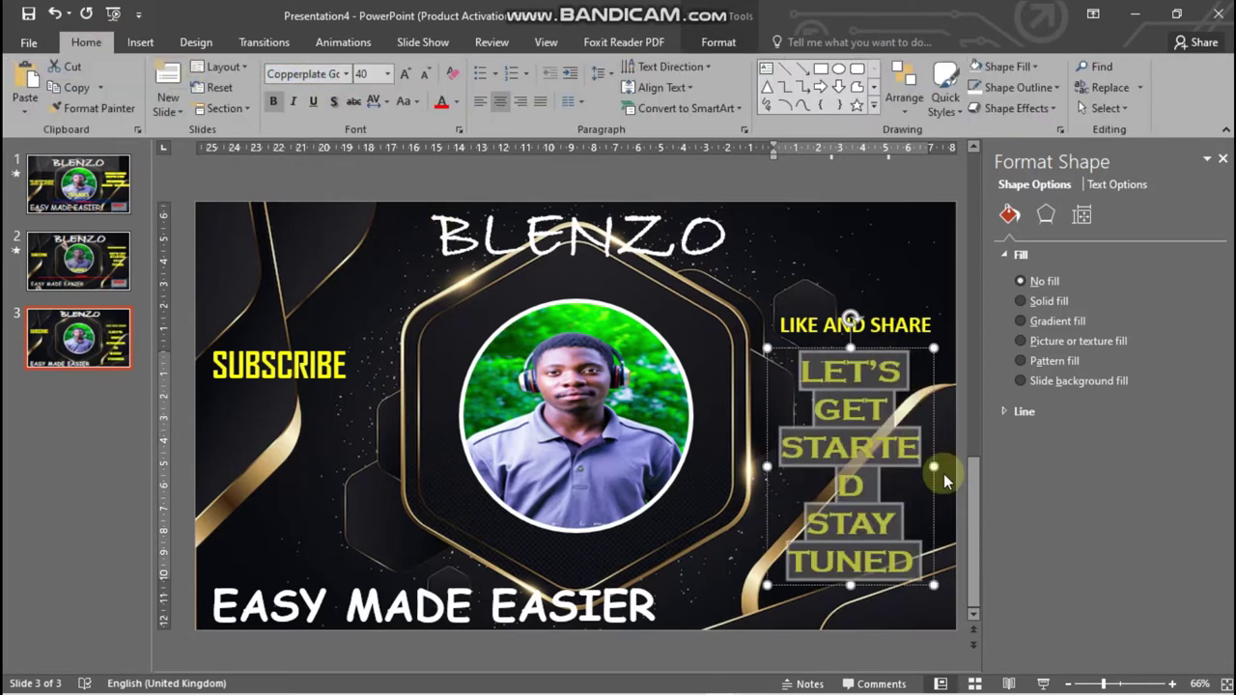
key("ctrl+shift+comma")
left_click(878, 502)
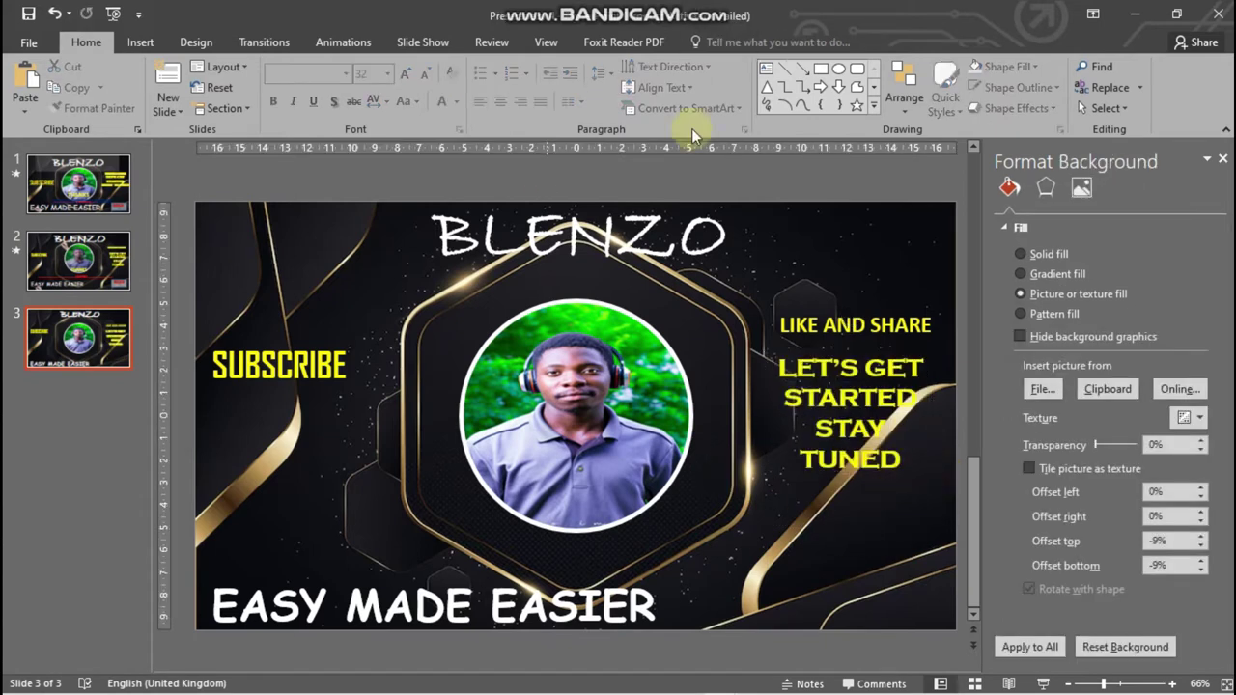
- Draw a wide LOADING bar box below the photo with a dark blue fill
left_click(766, 69)
left_click_drag(270, 536, 824, 547)
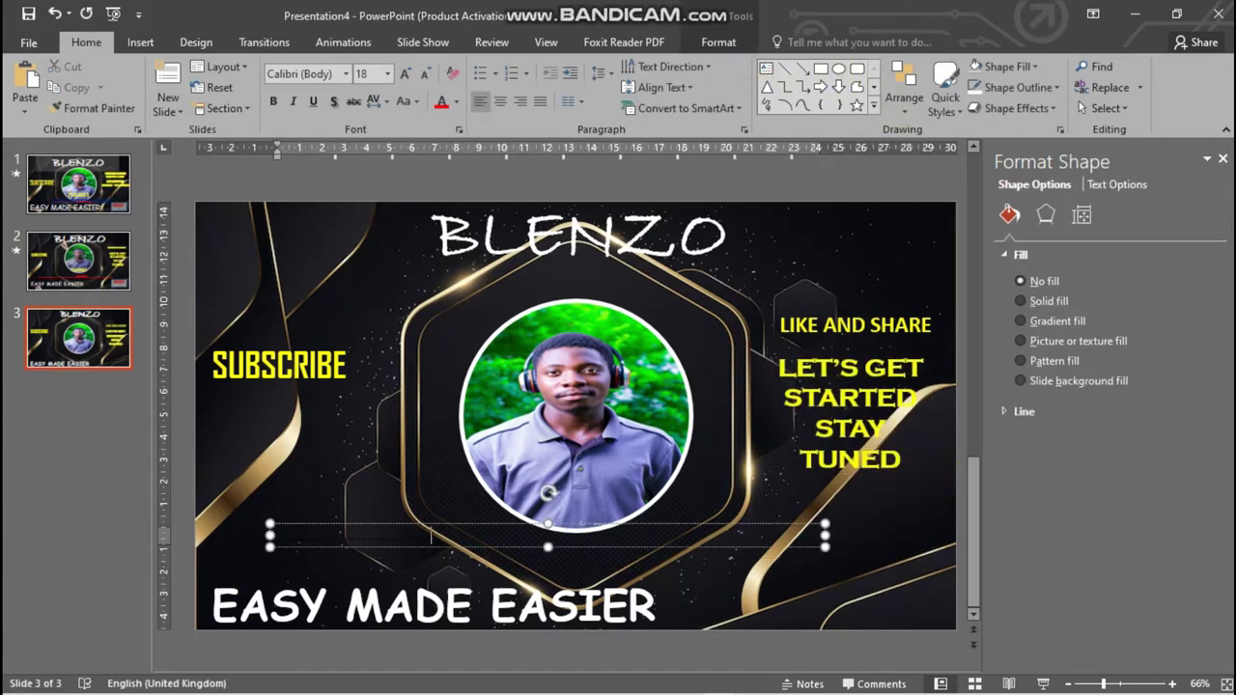
key("ctrl+a")
left_click(719, 41)
left_click(729, 66)
left_click(454, 67)
left_click(453, 67)
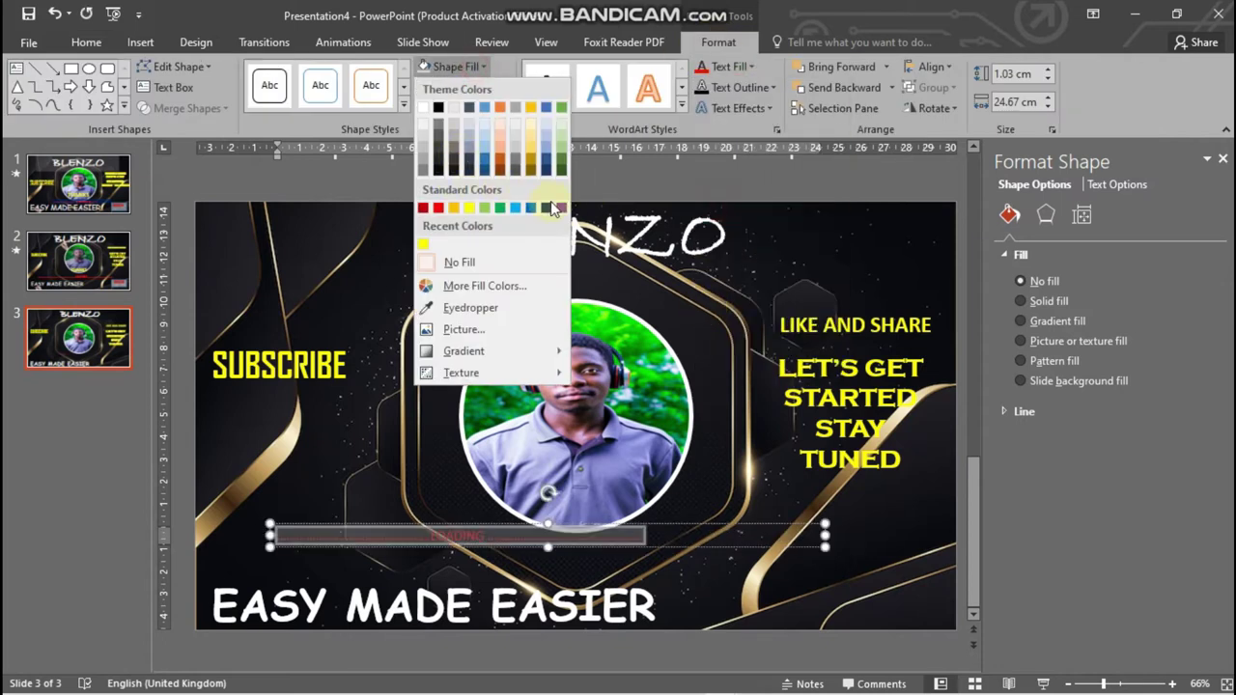
left_click(548, 211)
left_click(490, 107)
left_click(482, 114)
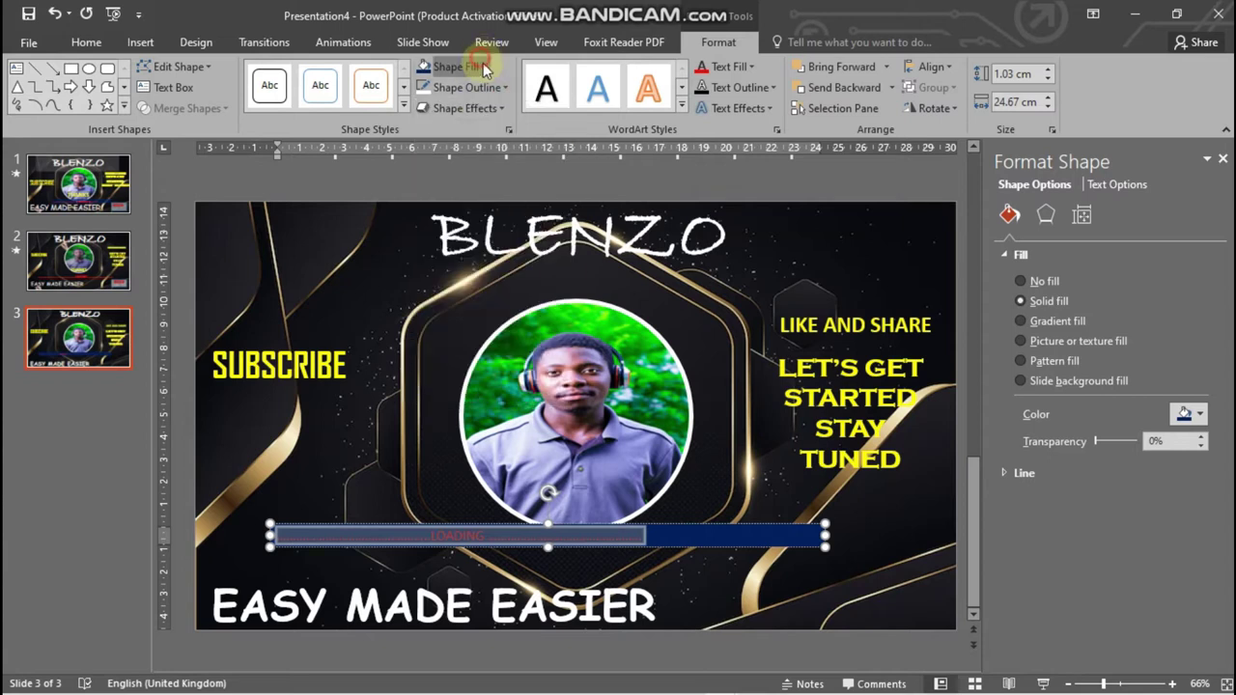
left_click(486, 69)
mouse_move(488, 373)
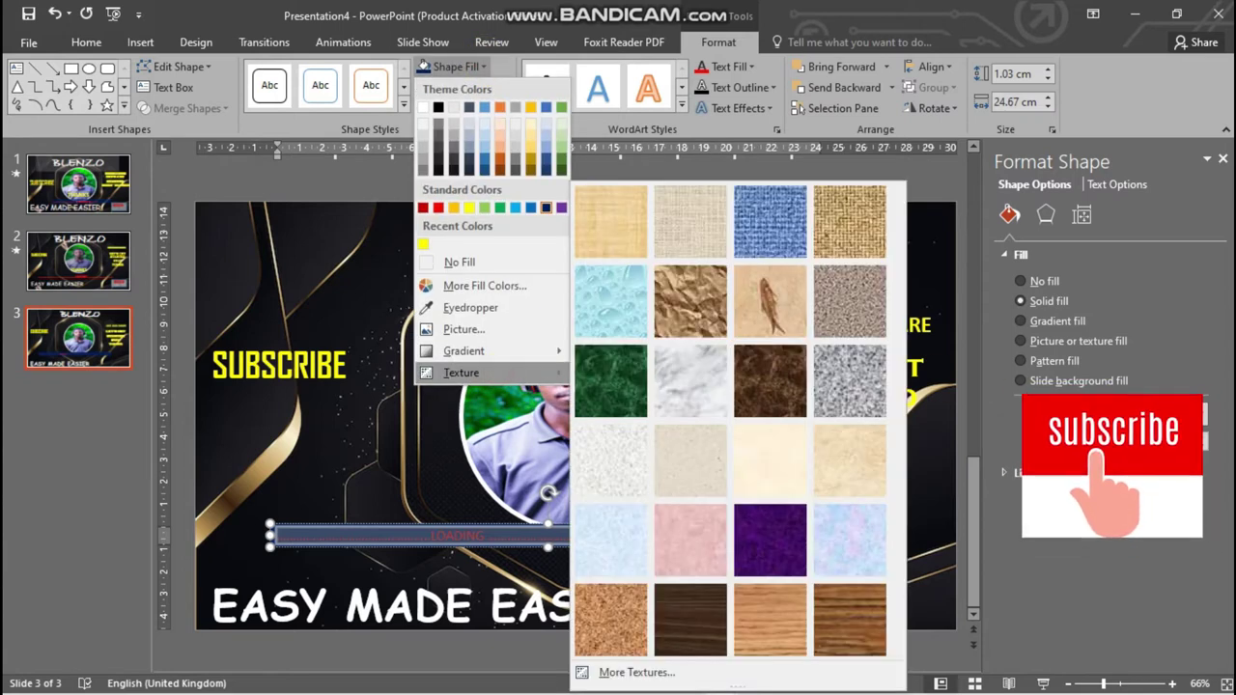
key("Escape")
key("Escape")
- Stretch the LOADING bar wider on both sides and centre it horizontally
left_click(748, 524)
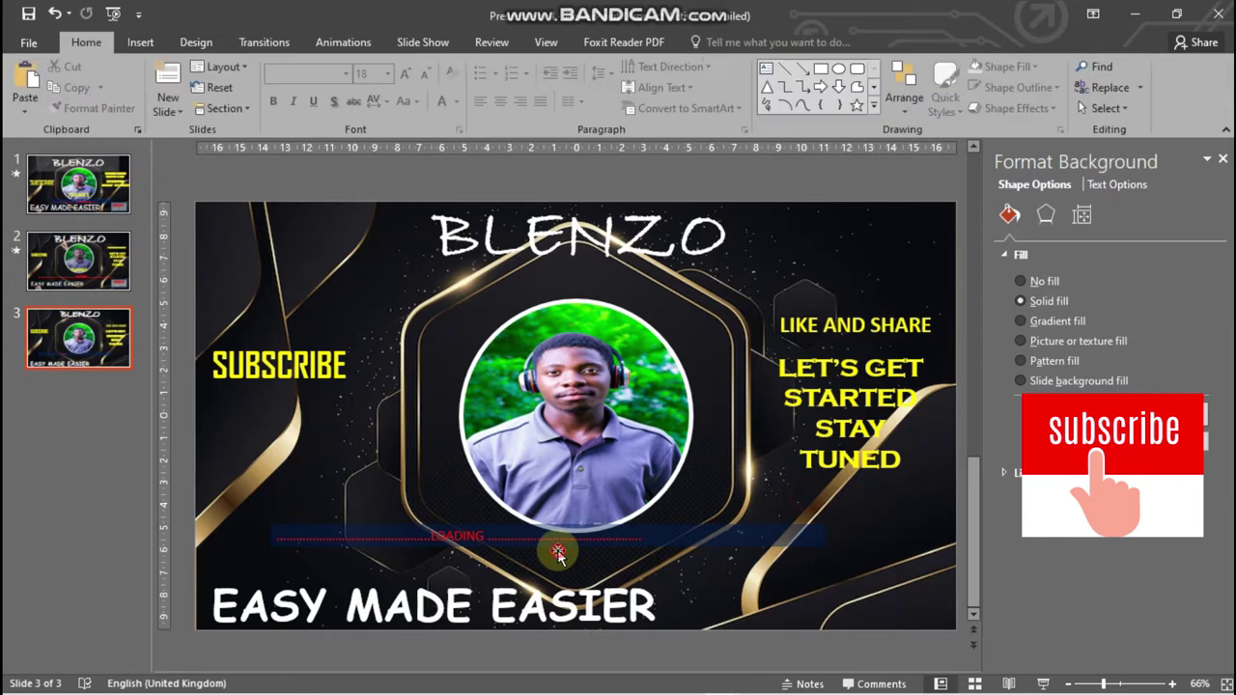
left_click(546, 539)
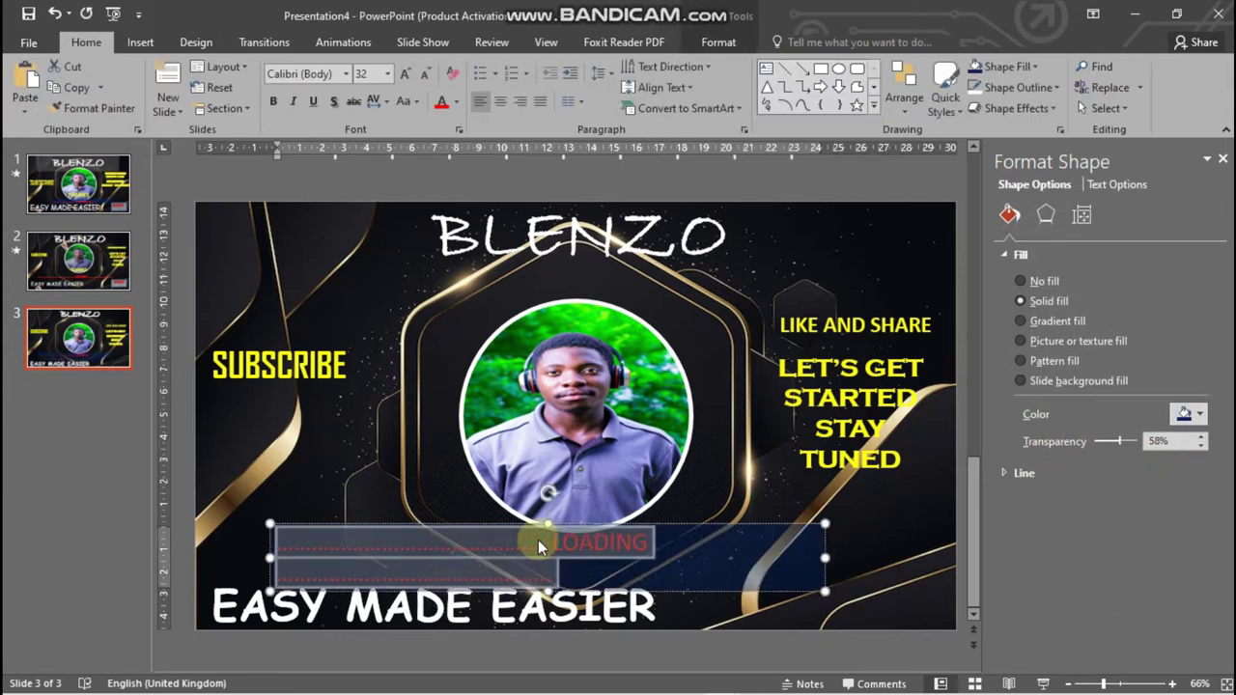
left_click_drag(655, 558, 910, 558)
left_click_drag(276, 558, 228, 558)
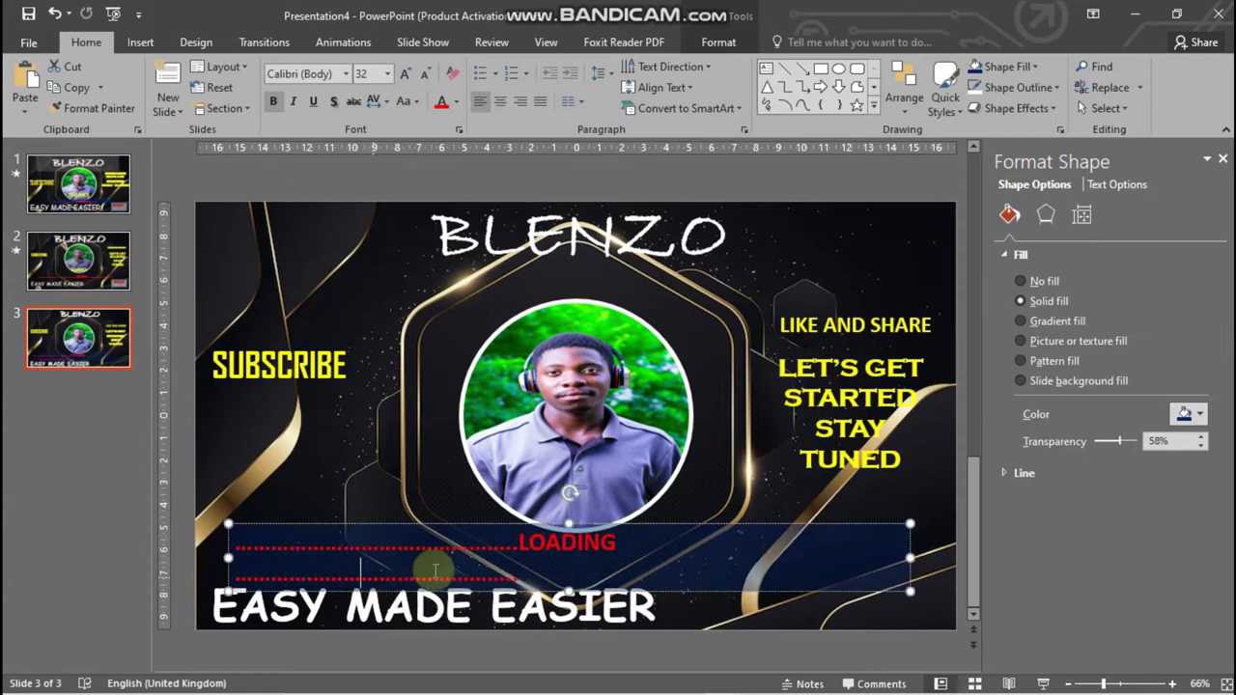
left_click_drag(910, 557, 935, 560)
left_click(477, 557)
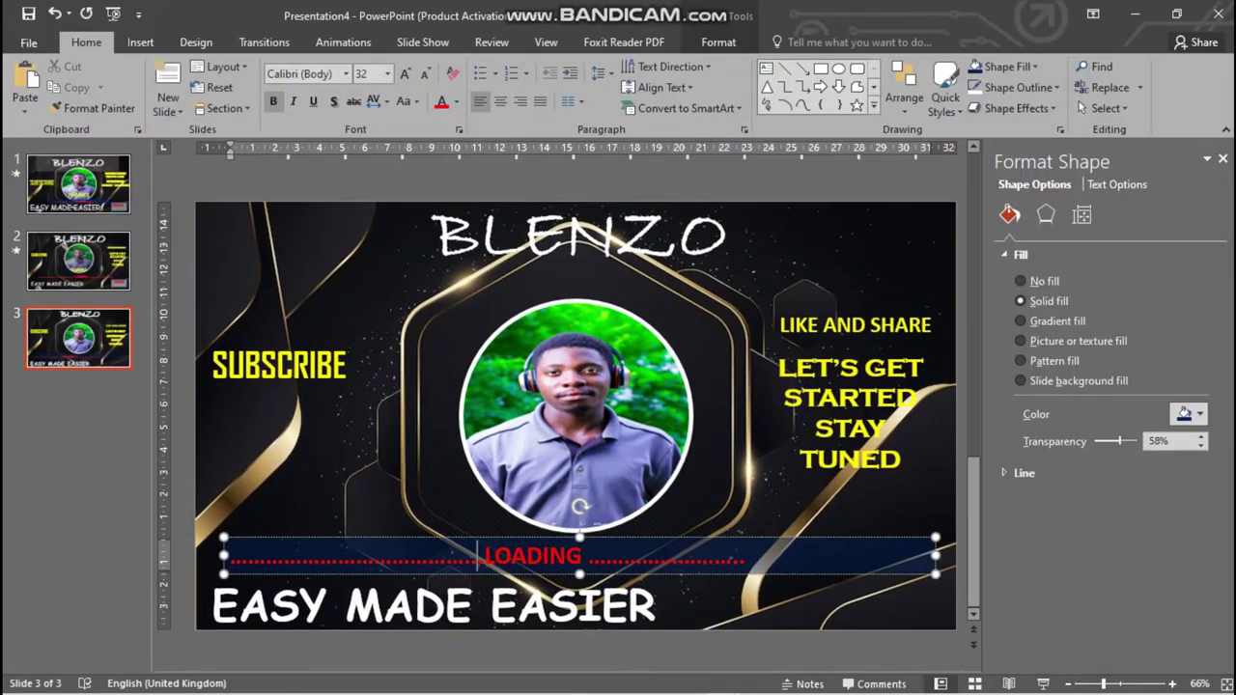
left_click(718, 42)
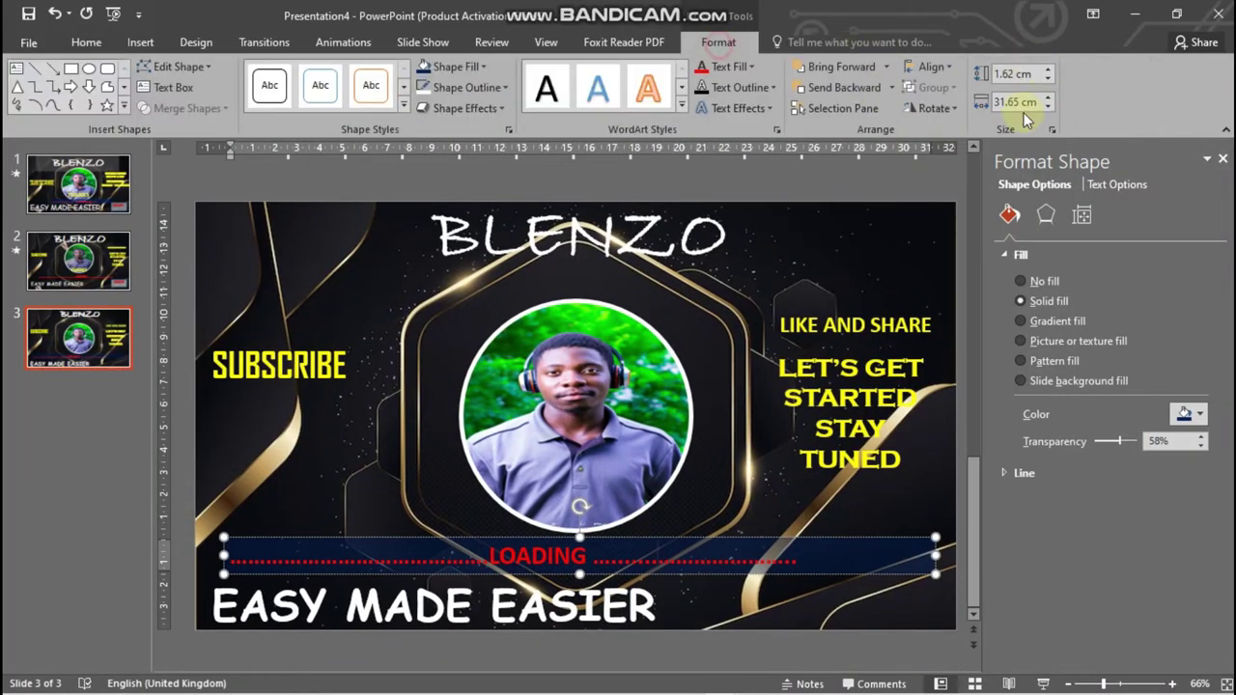
left_click(929, 67)
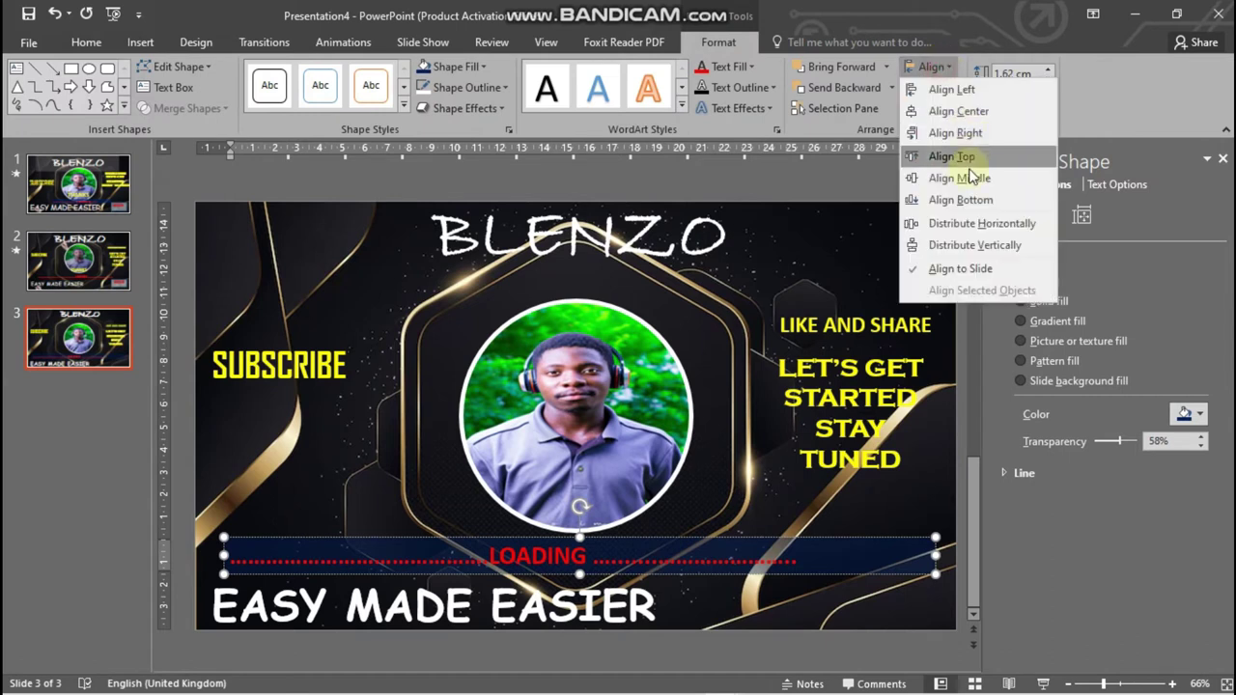
left_click(956, 113)
left_click(795, 549)
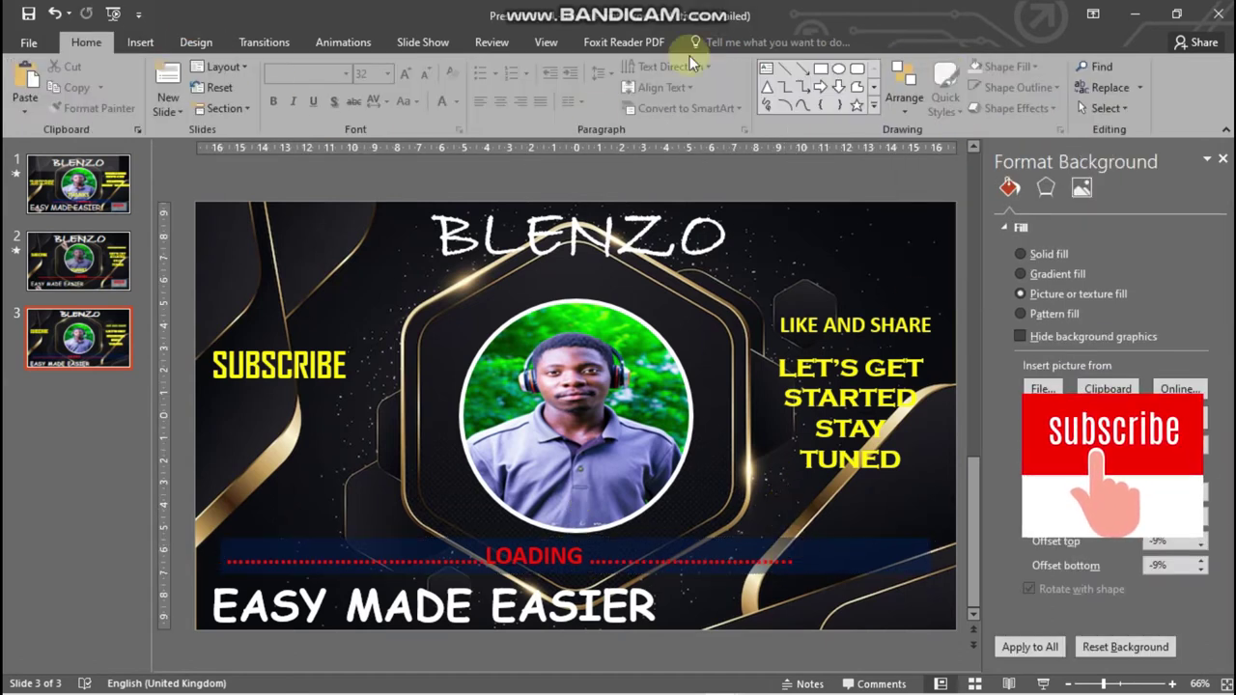
left_click(340, 386)
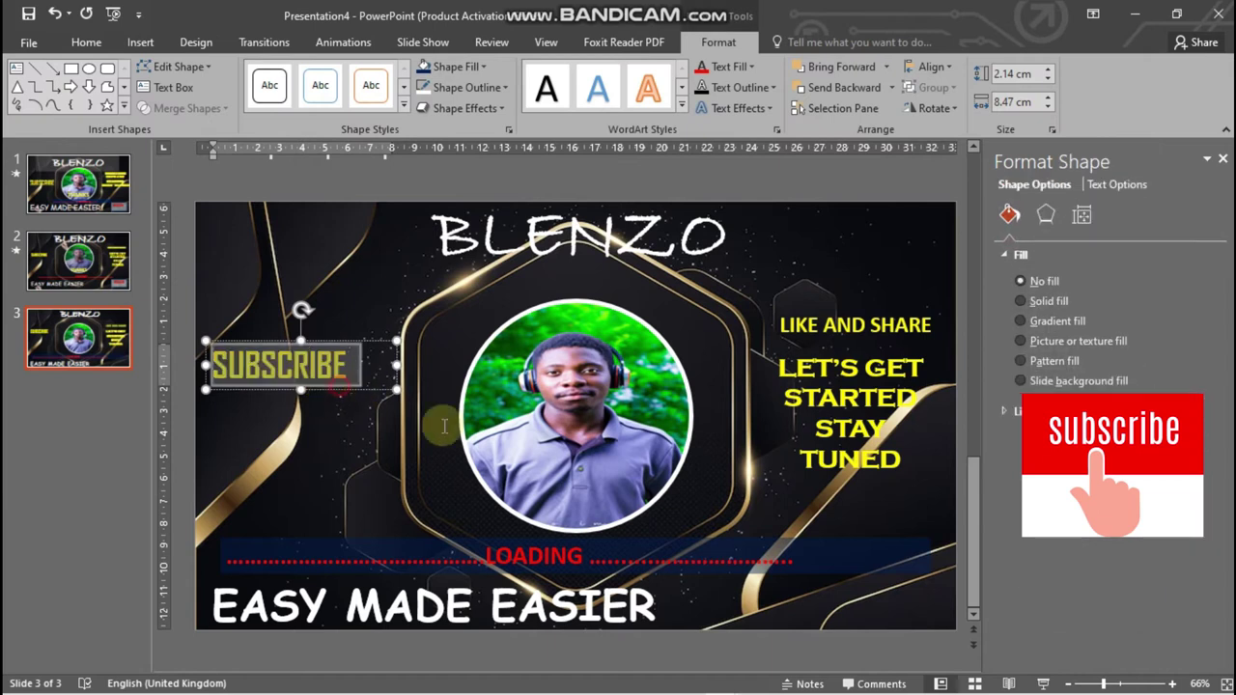
- Copy SUBSCRIBE onto the photo's lower part and retype it as THANKS
left_click_drag(376, 396, 646, 517, "ctrl")
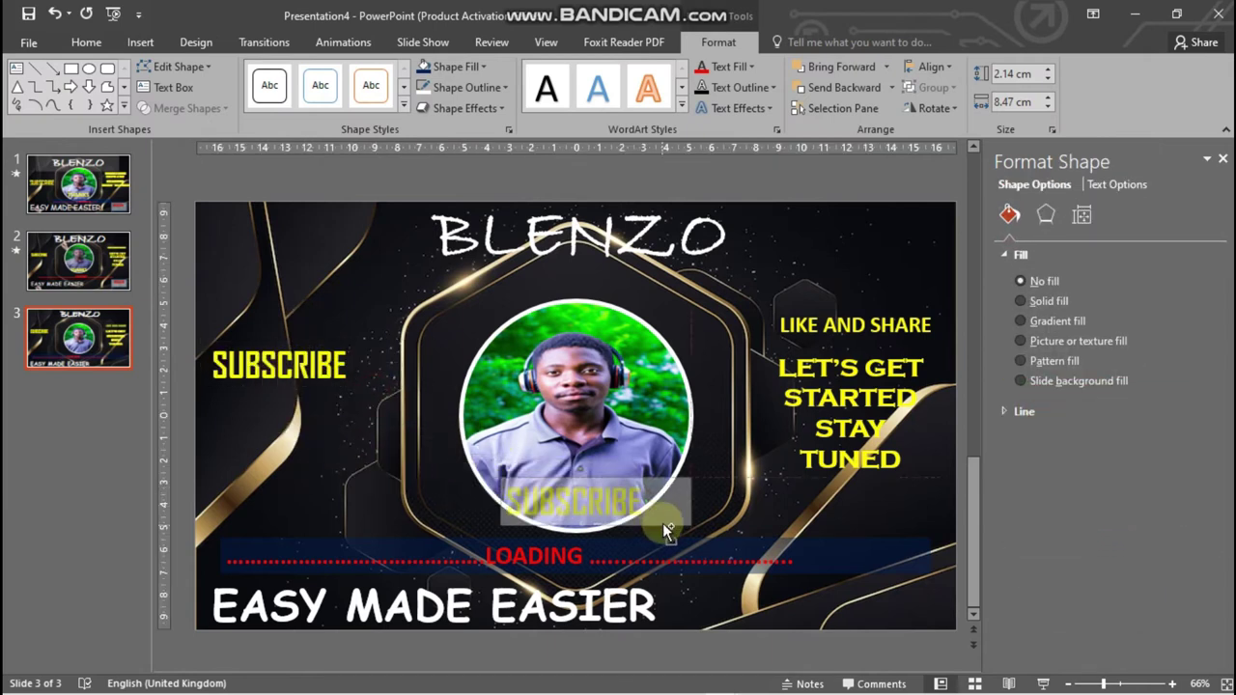
double_click(598, 497)
type("THANKS")
- Insert the red subscribe picture at the bottom right and crop it to the label
left_click(140, 41)
left_click(111, 82)
double_click(447, 277)
left_click_drag(524, 413, 881, 552)
right_click(855, 571)
left_click(855, 537)
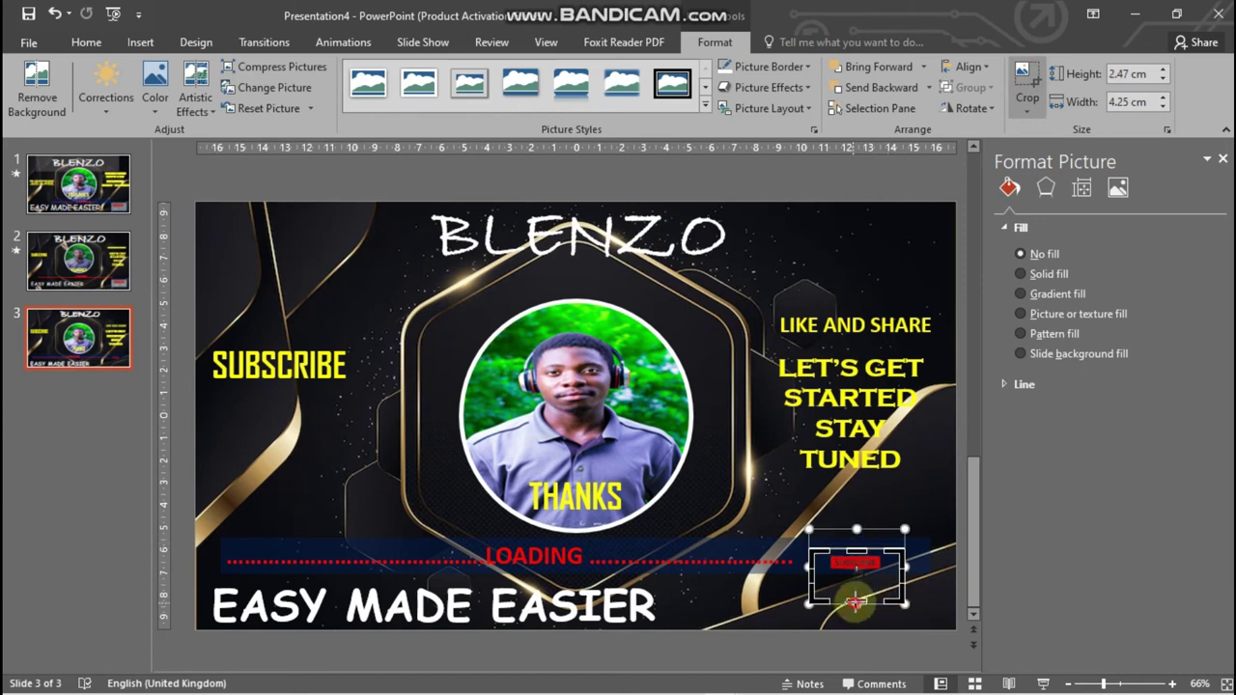
left_click_drag(854, 602, 859, 570)
left_click(858, 511)
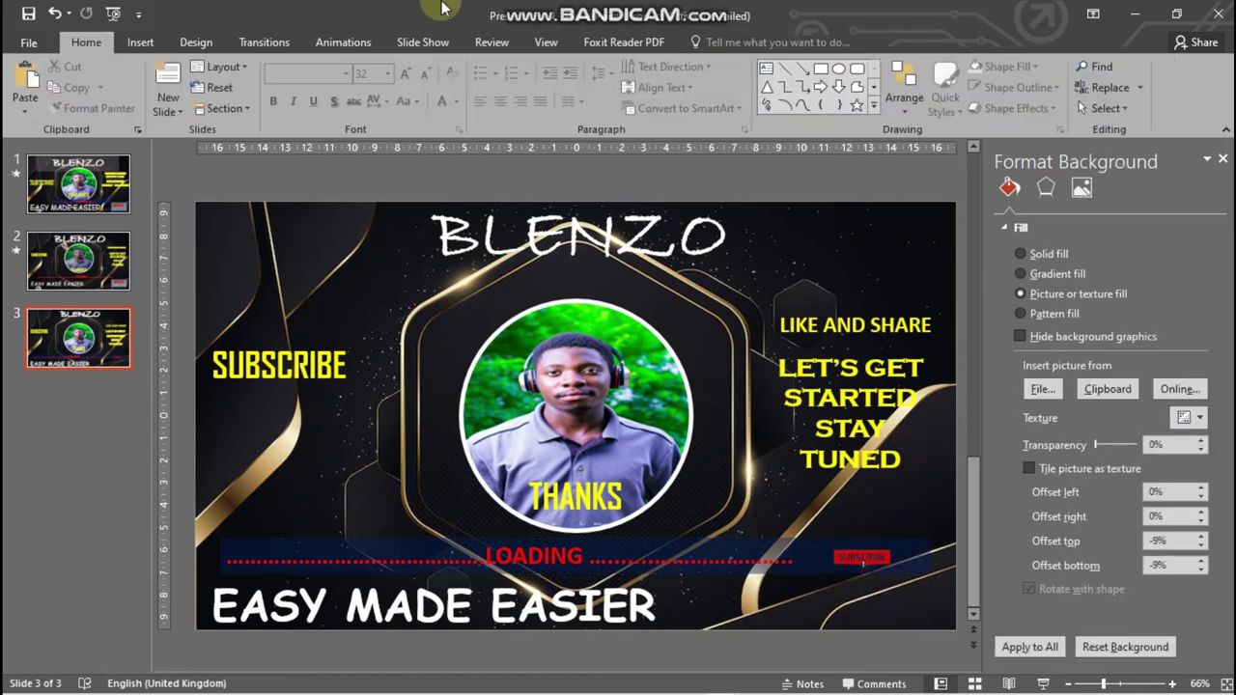
- Add a light grey rectangle with no outline and 14% transparency over the button
left_click(819, 69)
left_click_drag(802, 213, 901, 261)
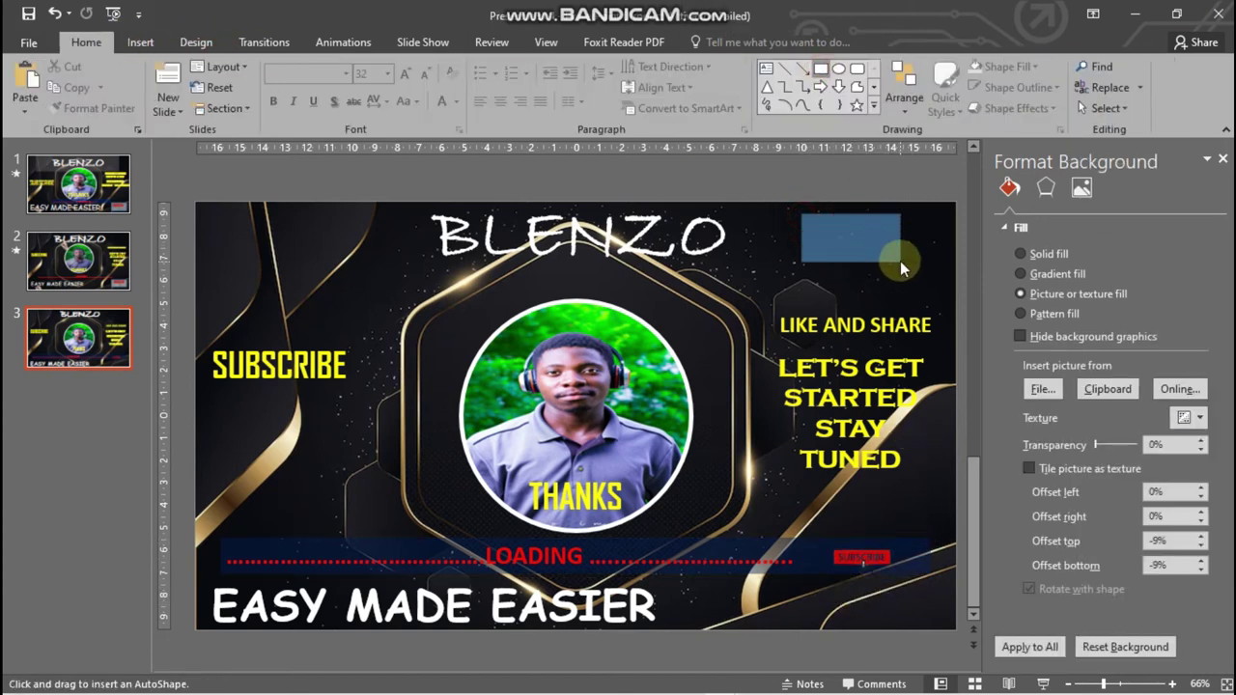
left_click(718, 41)
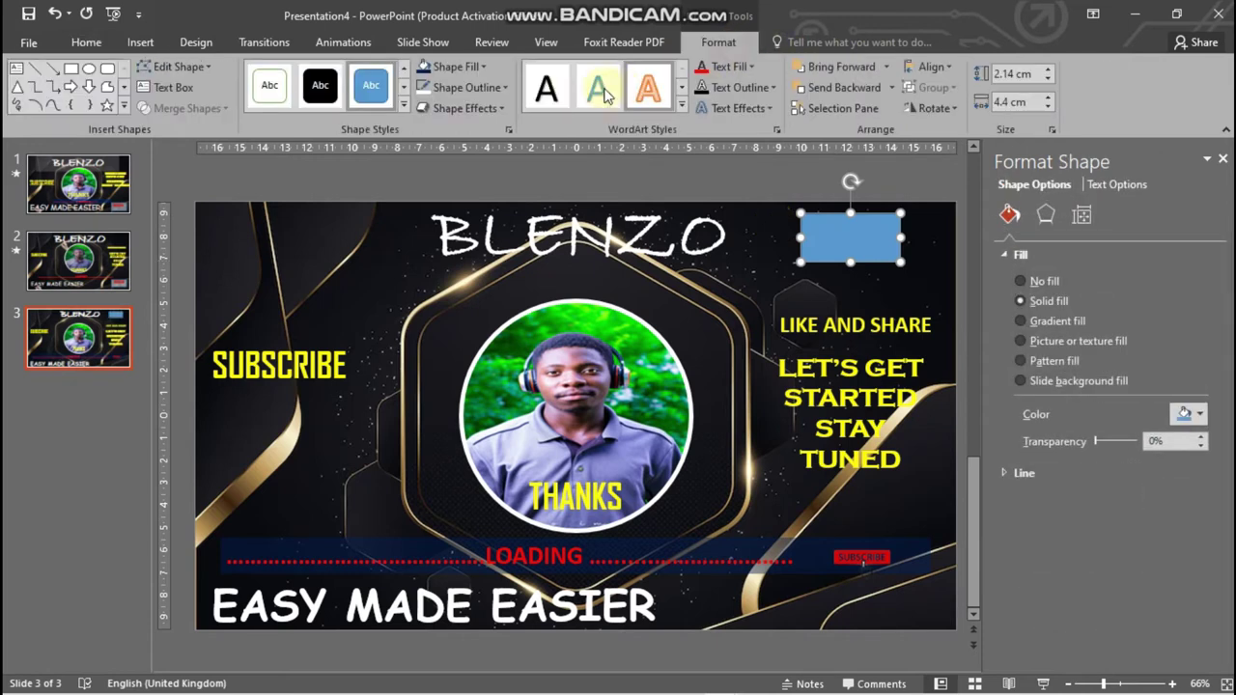
left_click(454, 67)
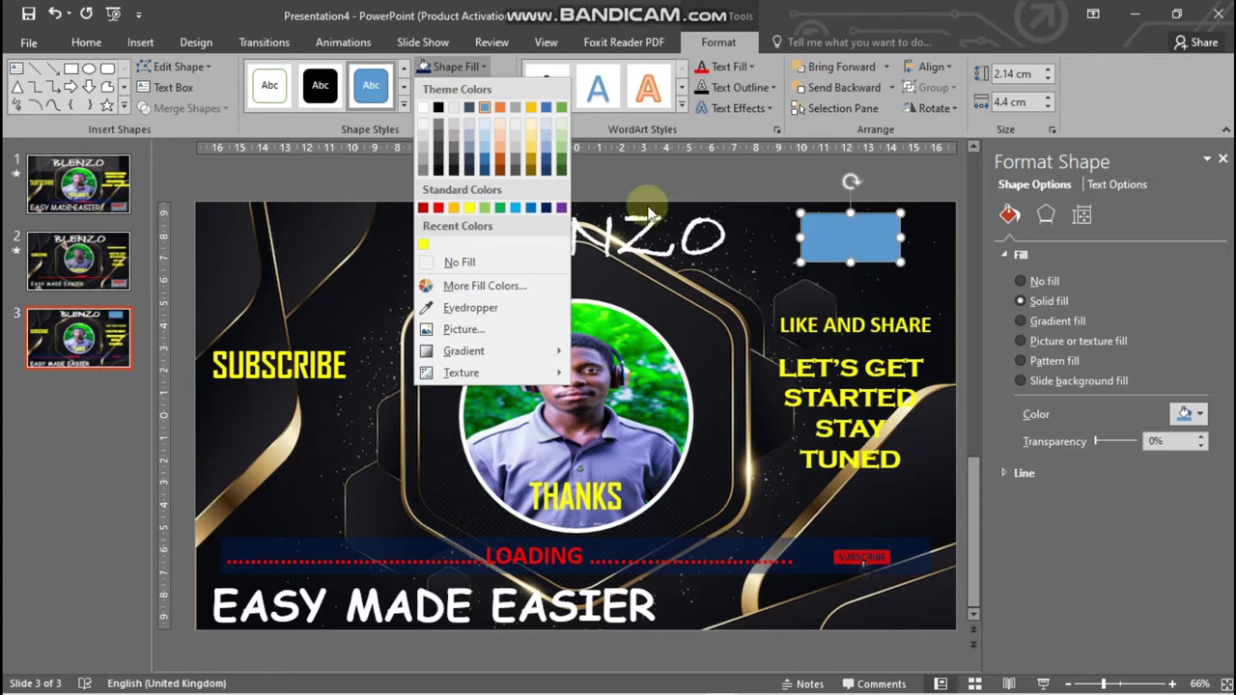
left_click(453, 108)
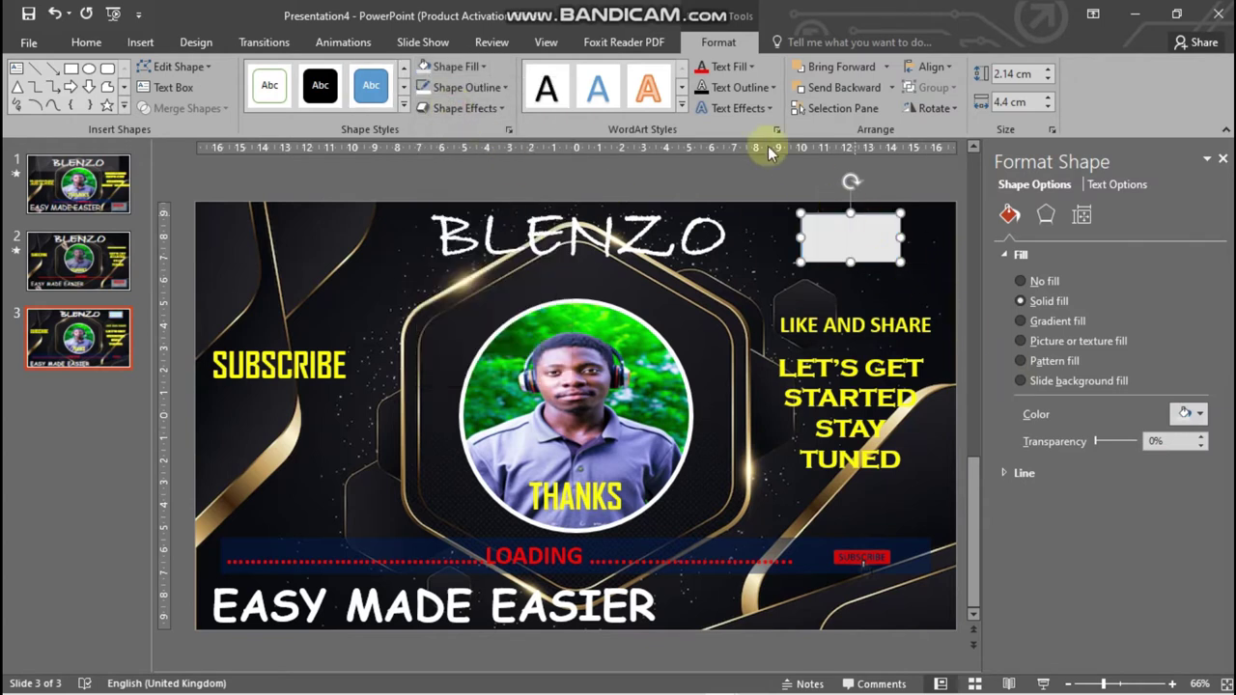
left_click(501, 88)
left_click(473, 281)
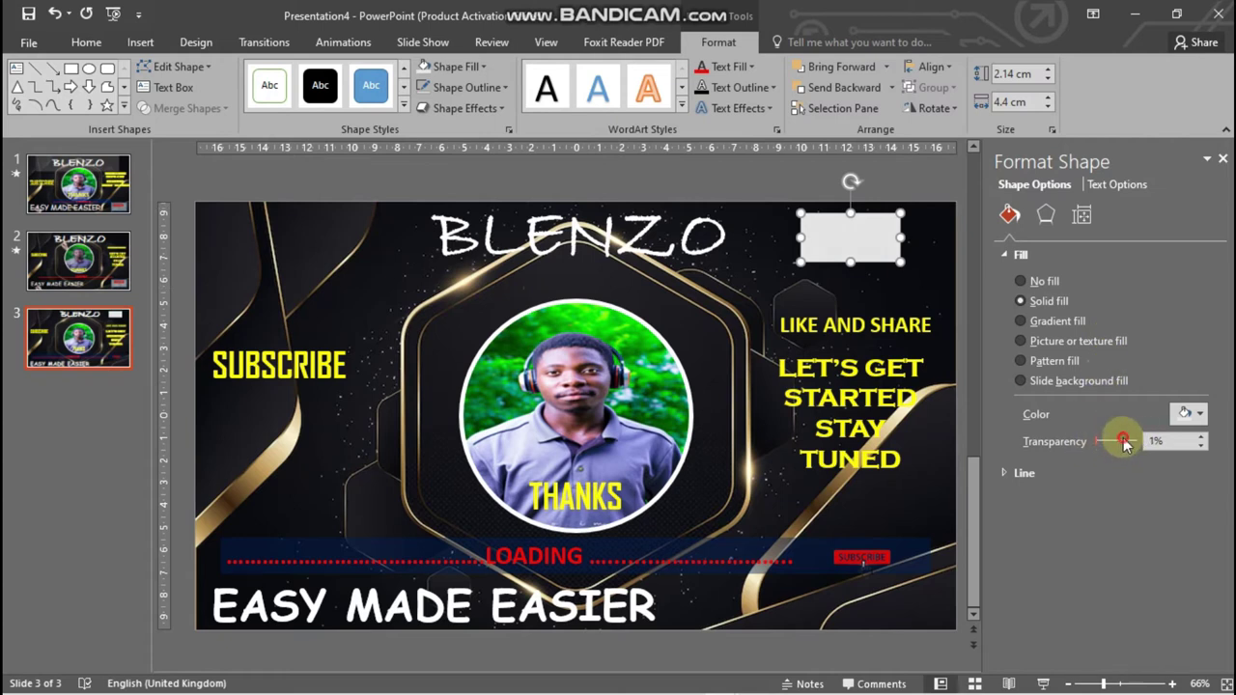
left_click_drag(1123, 441, 1125, 438)
mouse_move(863, 235)
left_mouse_down()
mouse_move(880, 552)
mouse_move(894, 552)
left_mouse_up()
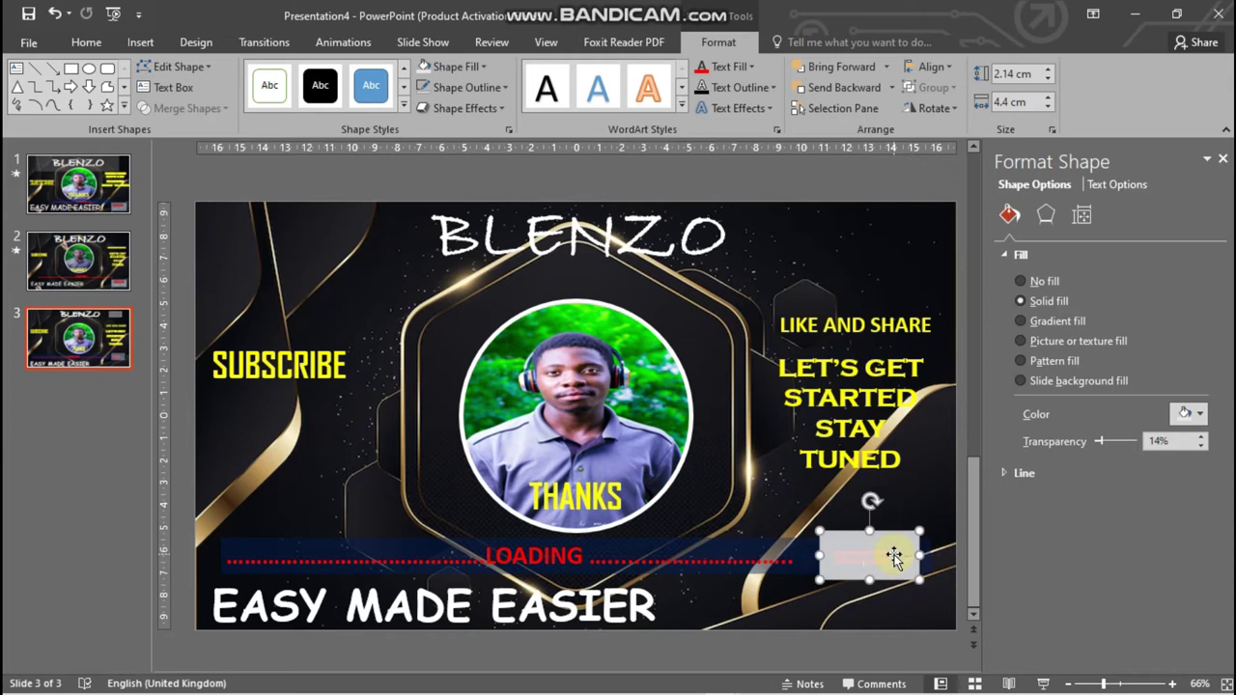
- Send the grey box behind the subscribe button and nudge both into the bottom-right corner
right_click(893, 557)
mouse_move(1034, 404)
left_click(1081, 406)
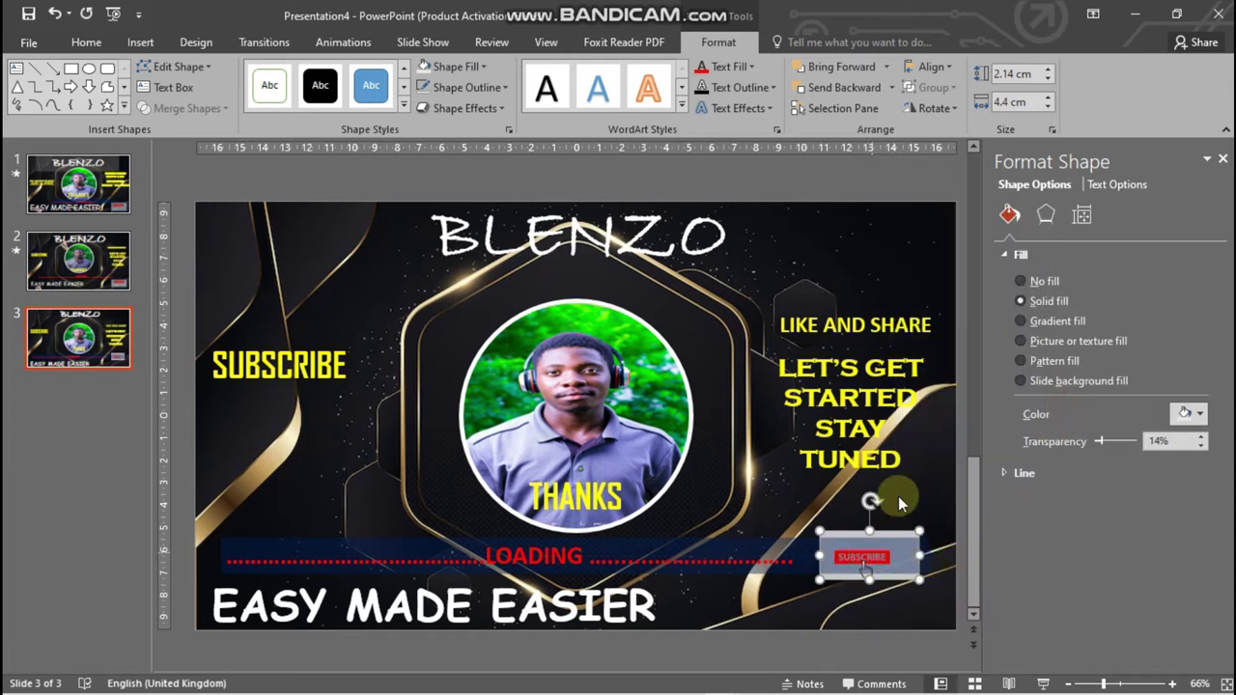
key("ctrl+Down")
key("ctrl+Down")
key("ctrl+Down")
key("ctrl+Down")
key("ctrl+Left")
key("ctrl+Left")
left_click(911, 548)
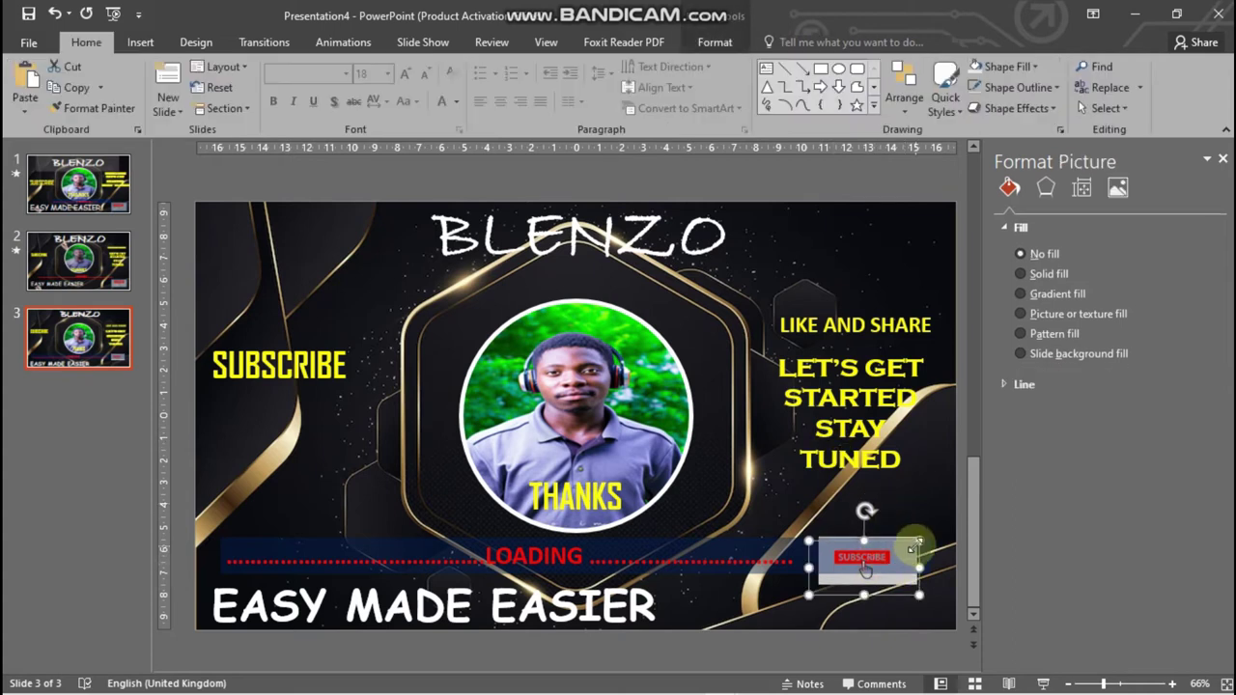
left_click_drag(865, 570, 881, 613)
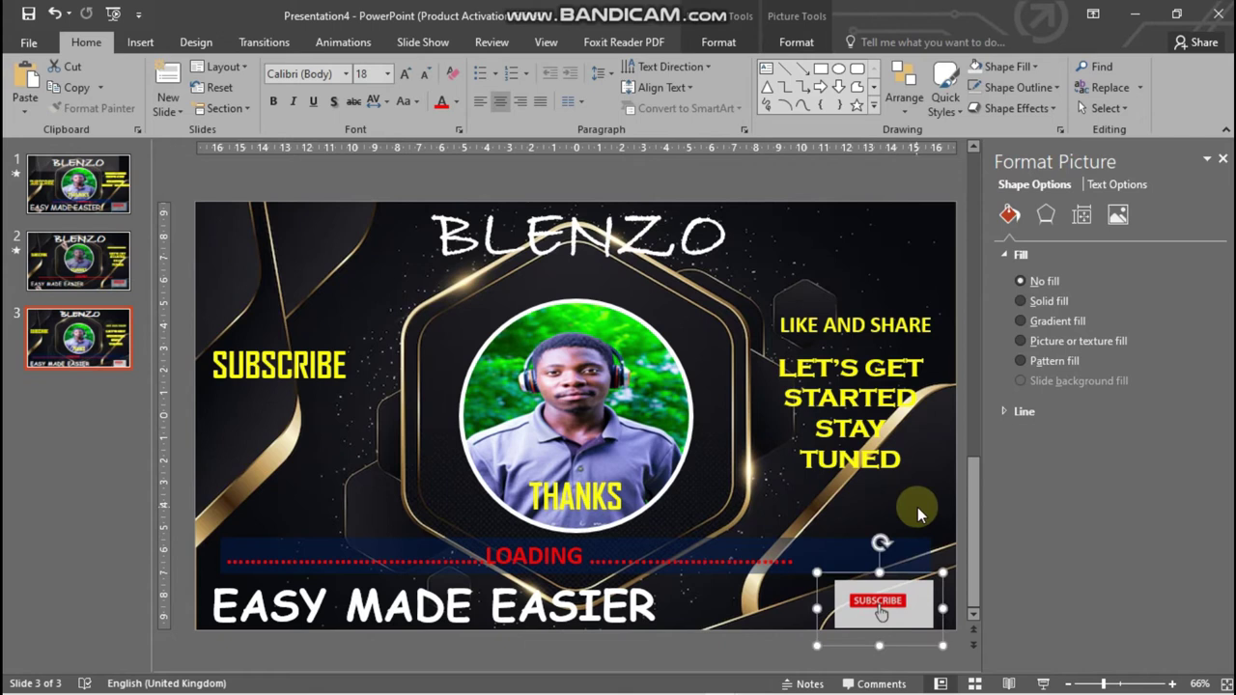
left_click(140, 42)
- Insert the hand-holding-pen picture and place it at BLENZO's first letter, as if writing
left_click(116, 94)
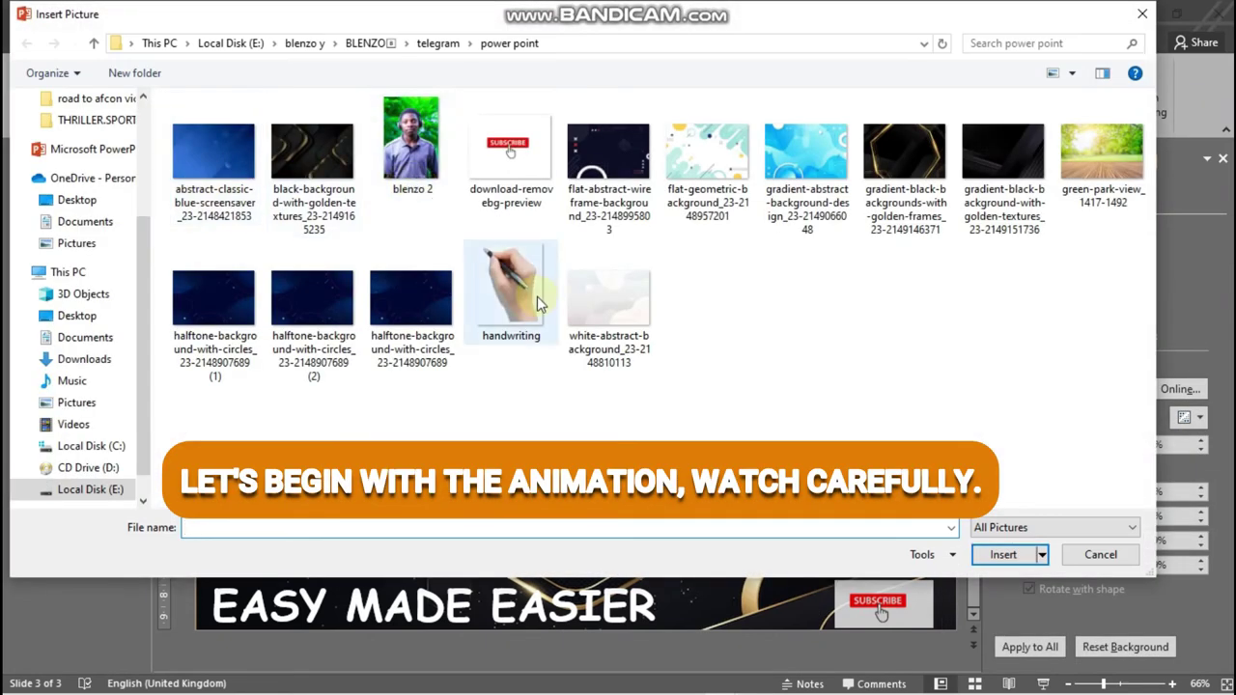
left_click(528, 302)
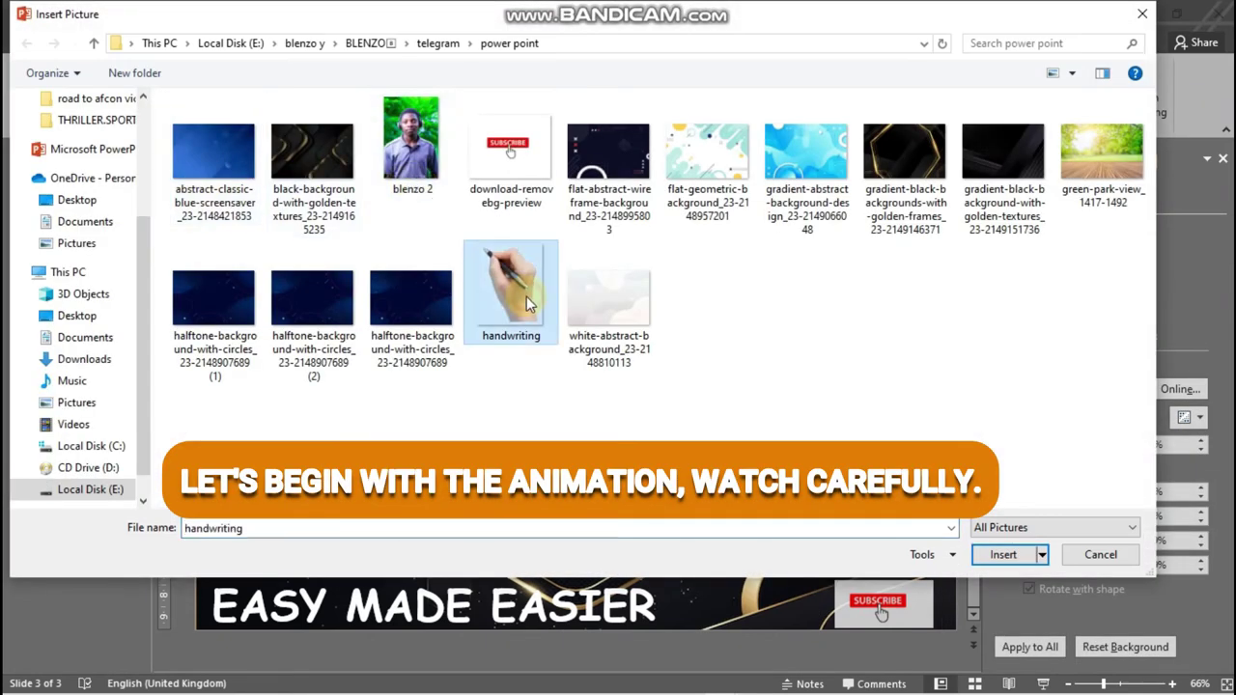
double_click(528, 302)
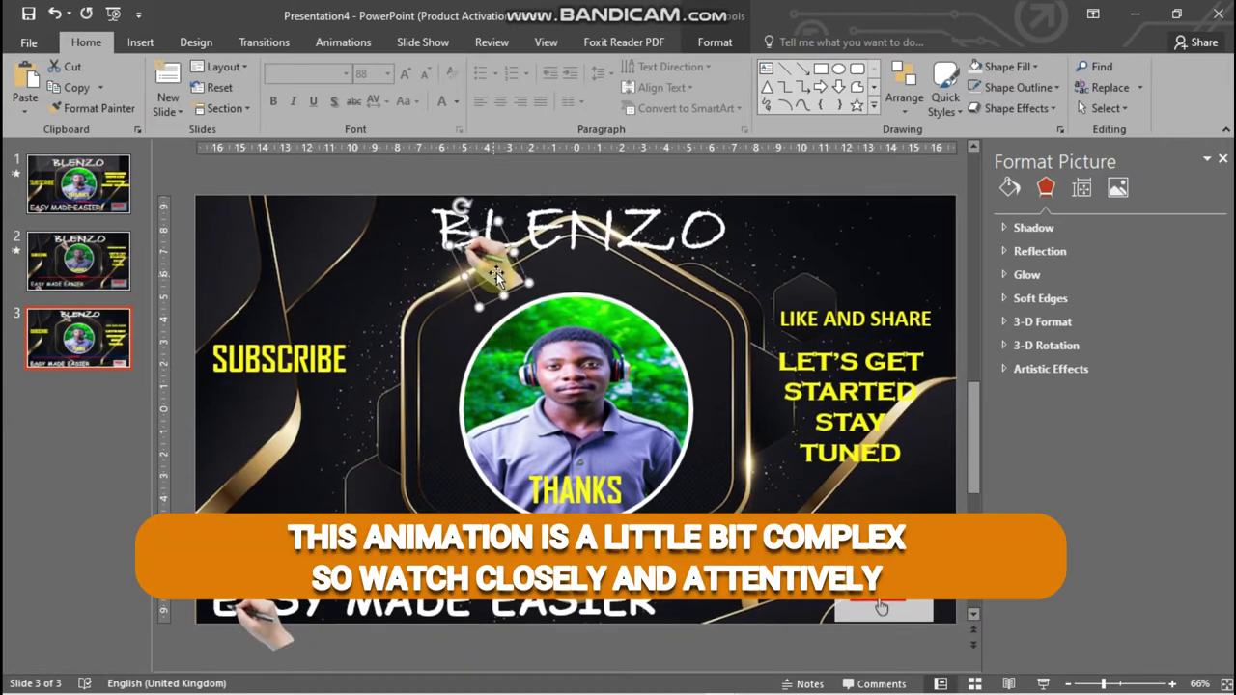
left_click_drag(495, 277, 495, 296)
left_click(569, 202)
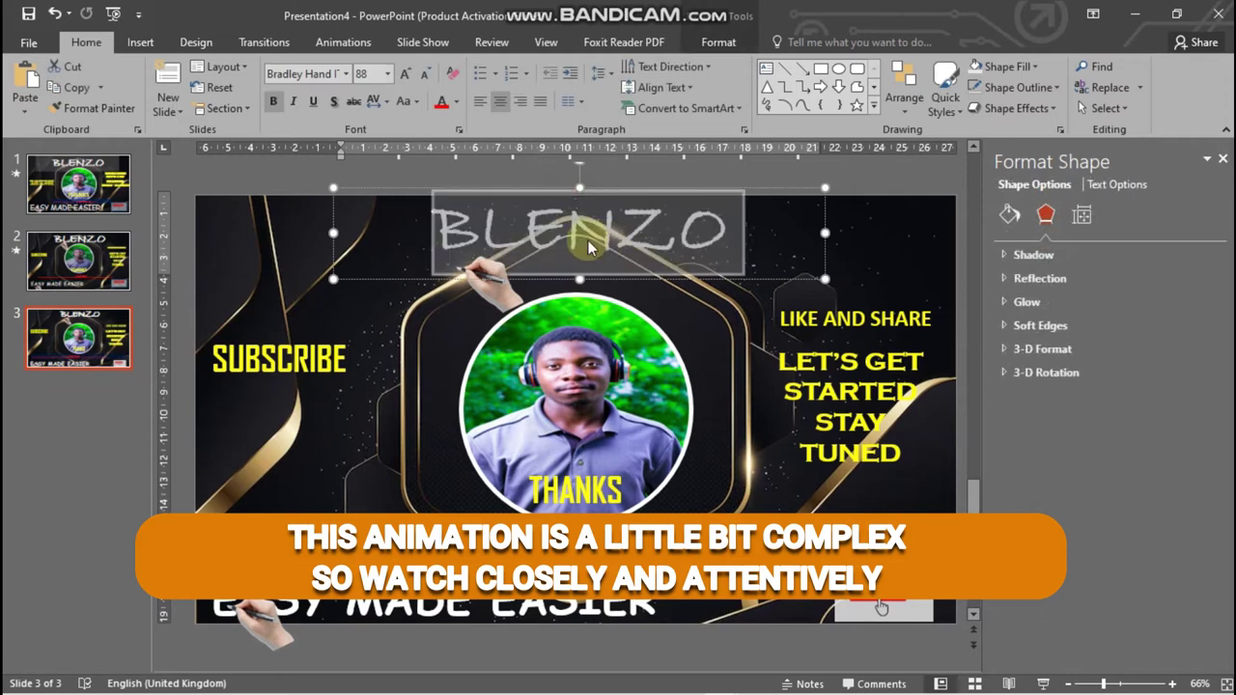
left_click(317, 44)
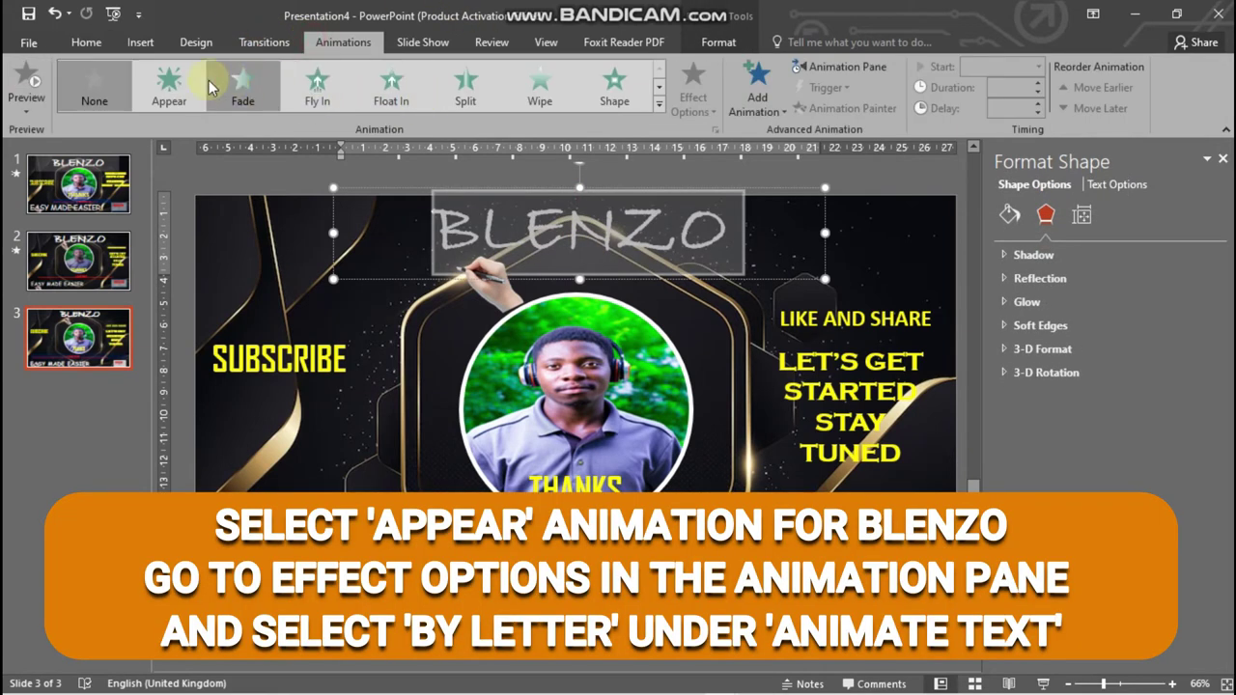
- Apply the Appear animation to the BLENZO title
left_click(169, 87)
left_click(834, 212)
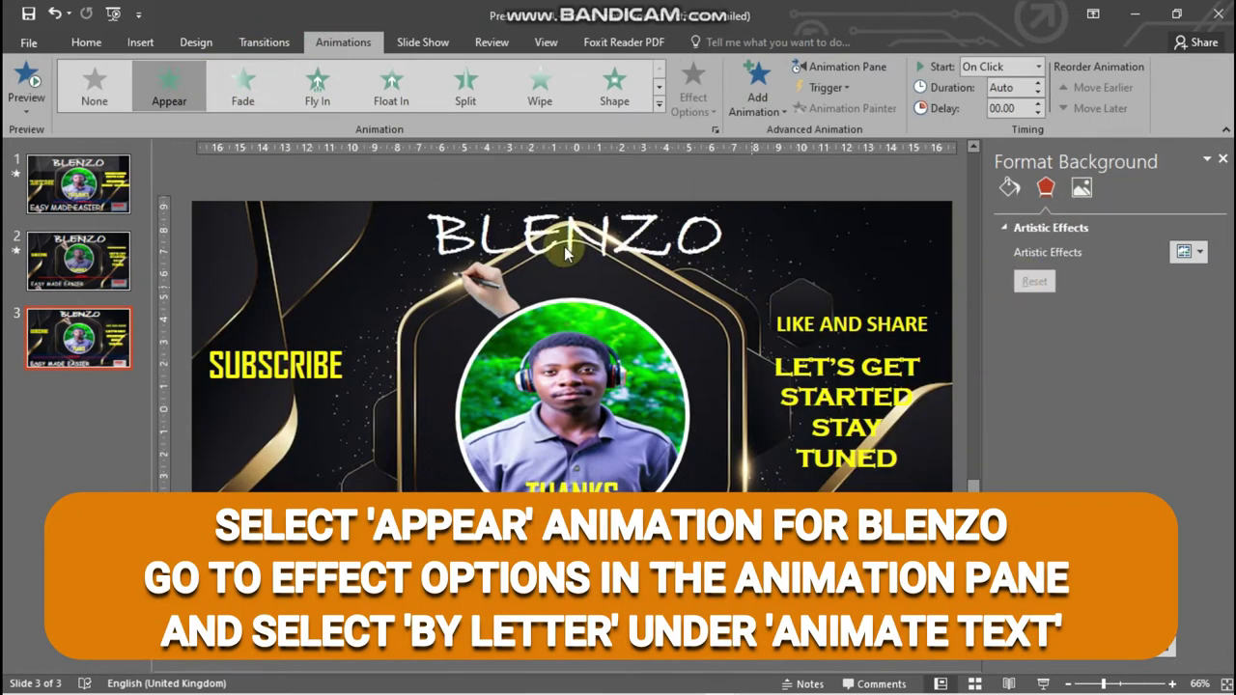
left_click(565, 243)
left_click(722, 297)
left_click(563, 232)
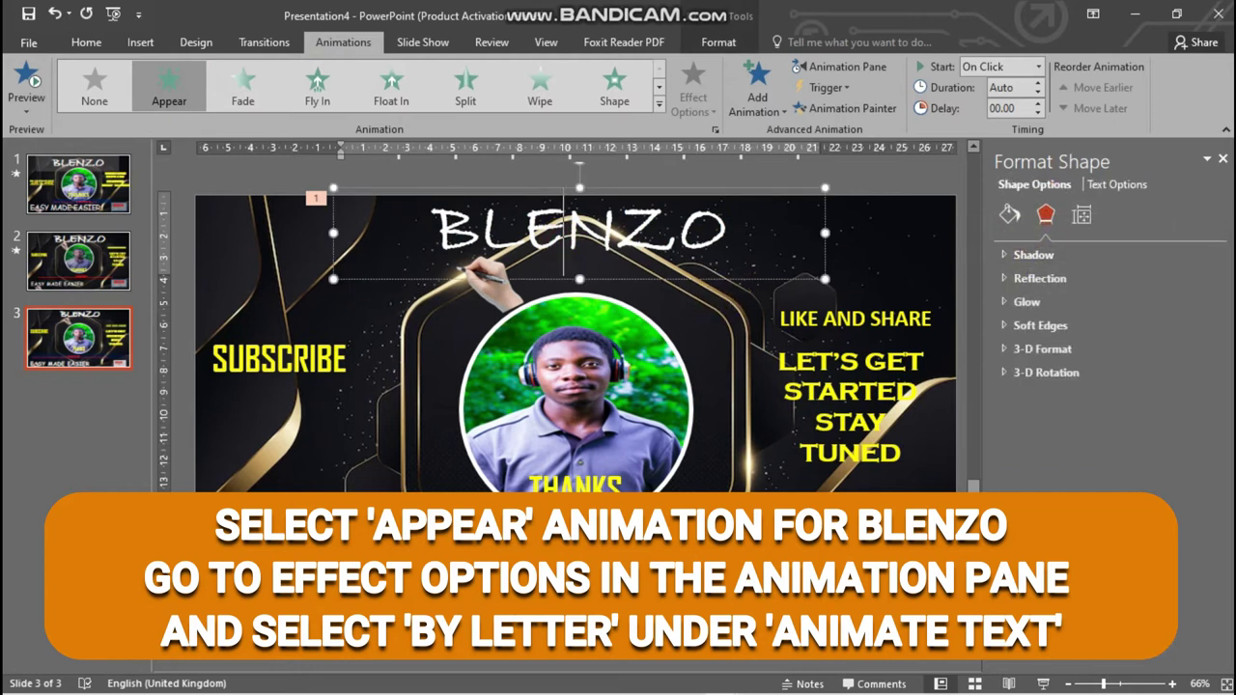
left_click(836, 67)
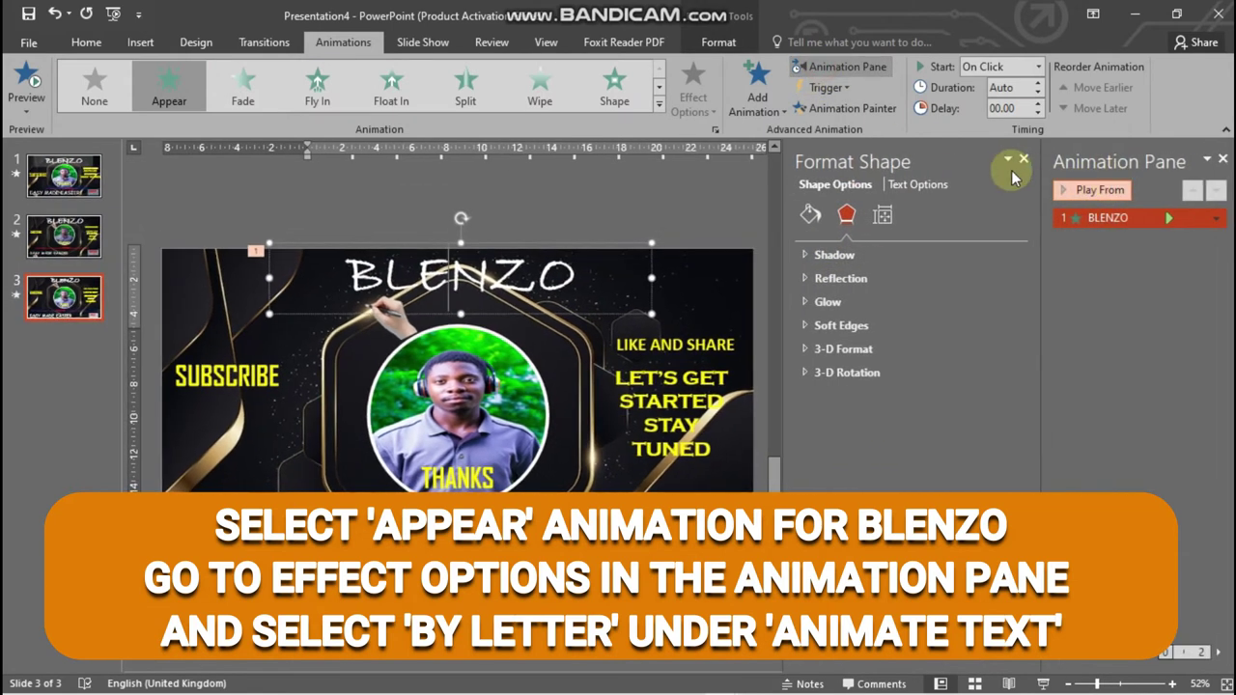
- Set BLENZO's Appear effect to animate text by letter with a 0.3 s delay
left_click(1215, 217)
left_click(1110, 324)
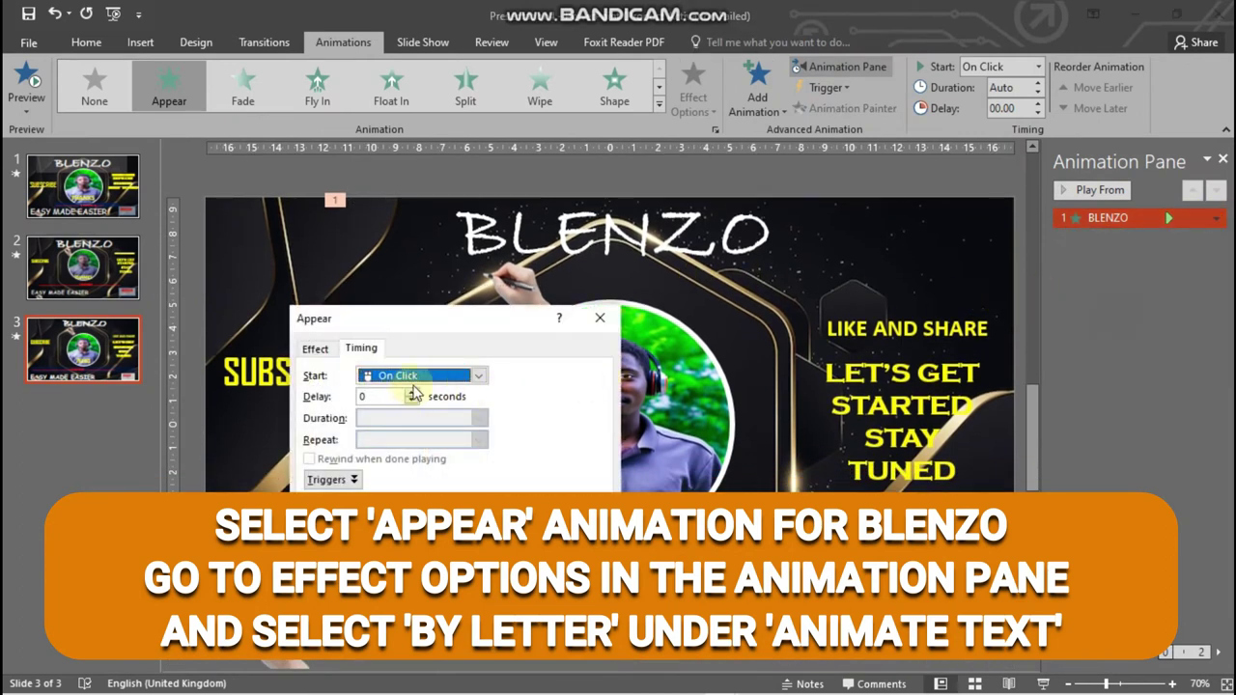
left_click(339, 350)
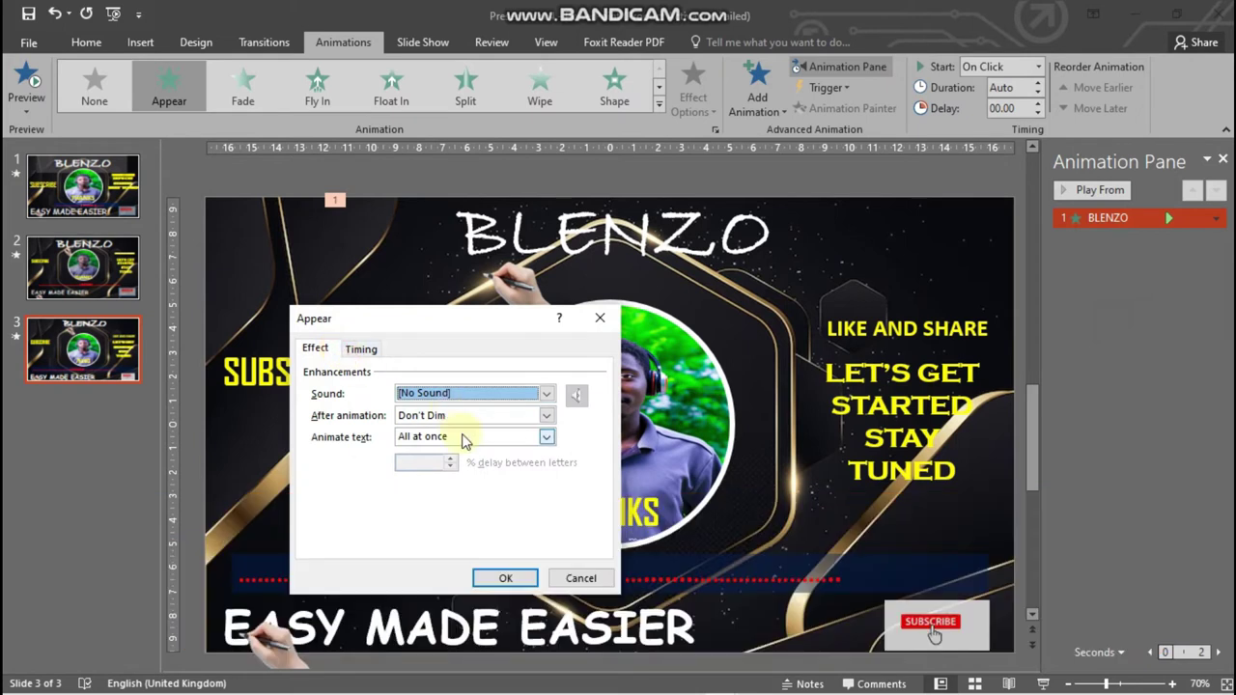
left_click(546, 440)
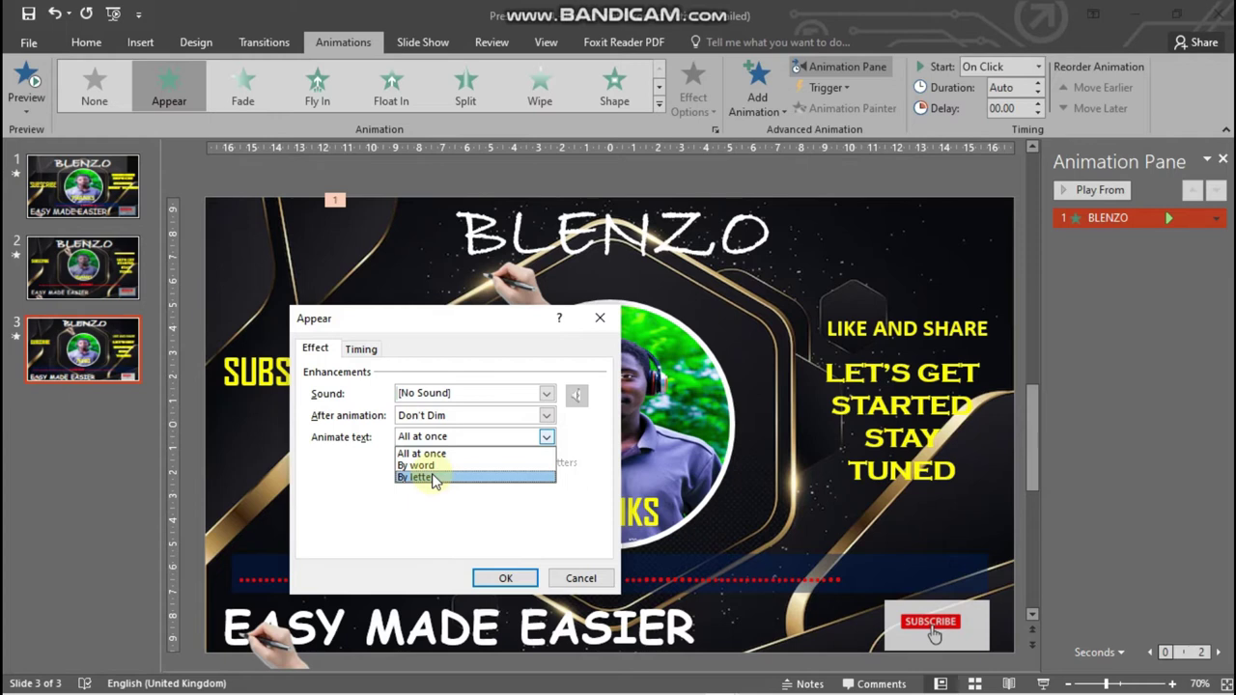
left_click(433, 479)
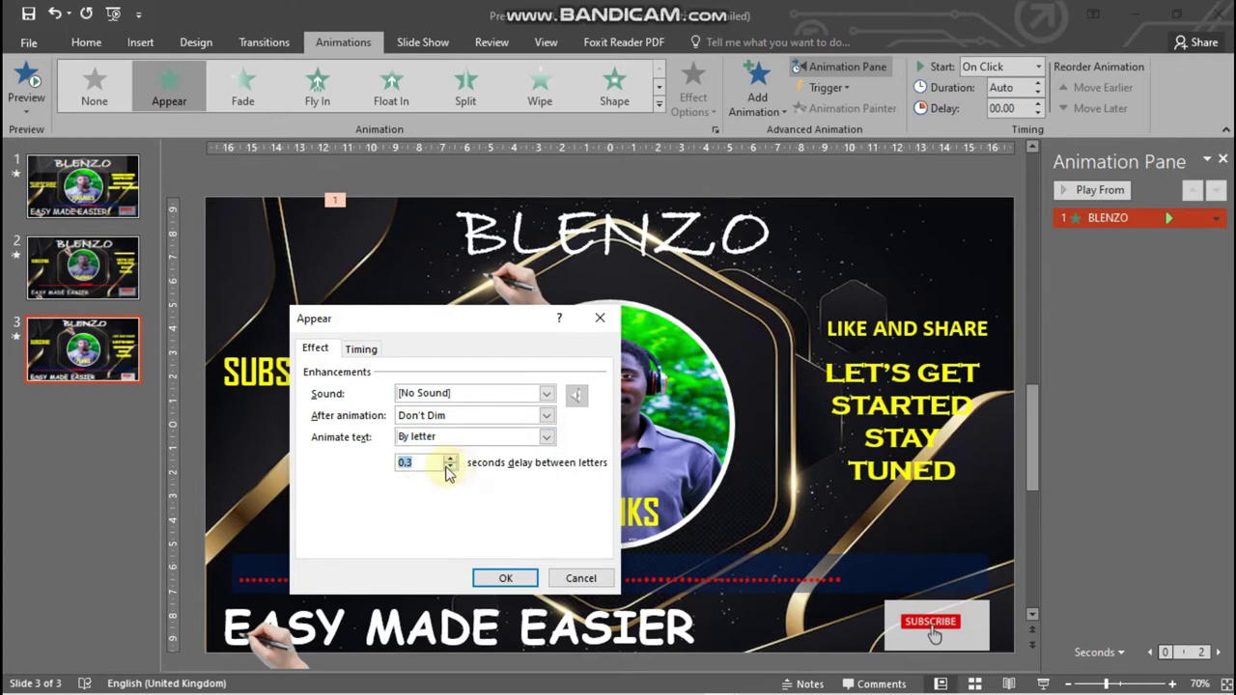
left_click(496, 583)
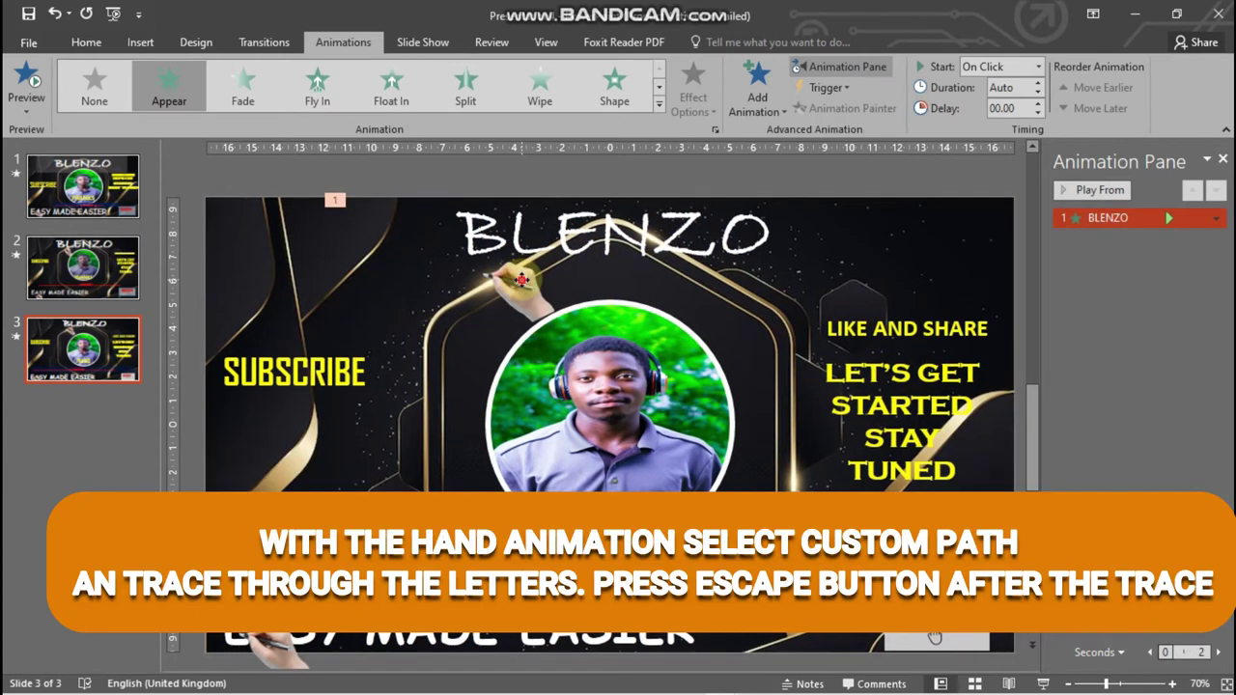
- Draw a custom motion path for the writing-hand picture across the BLENZO letters
left_click(522, 279)
left_click(657, 87)
left_click(657, 87)
left_click(657, 87)
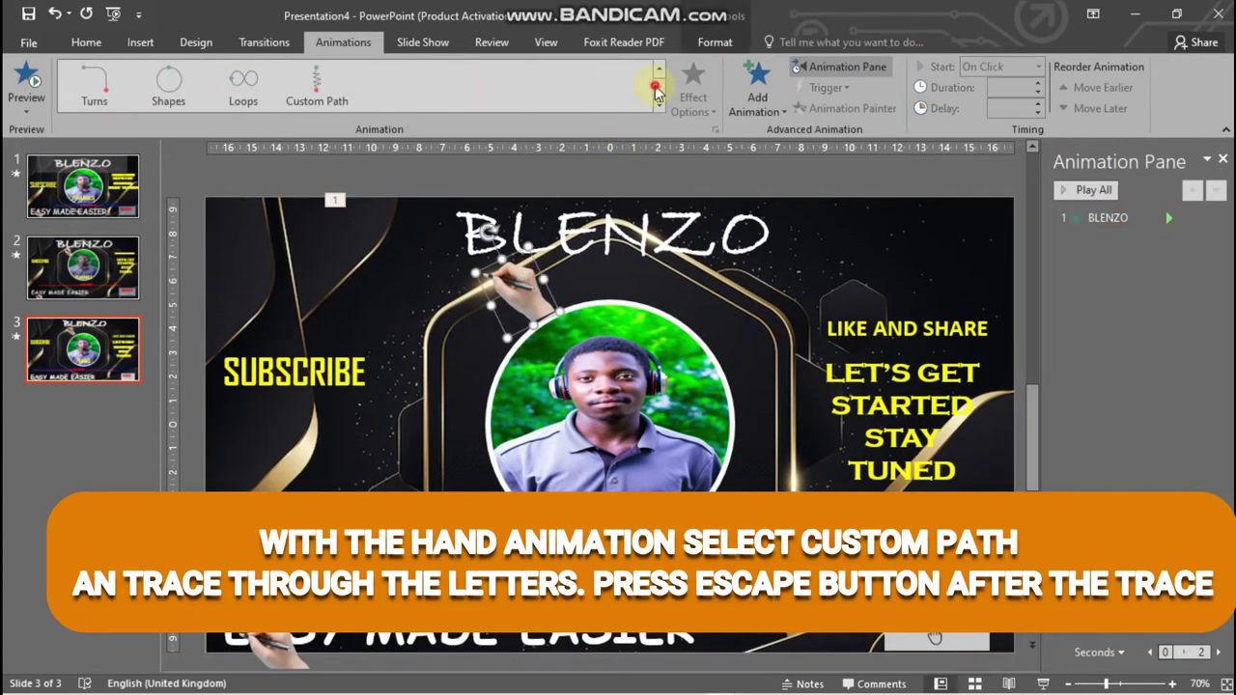
left_click(315, 85)
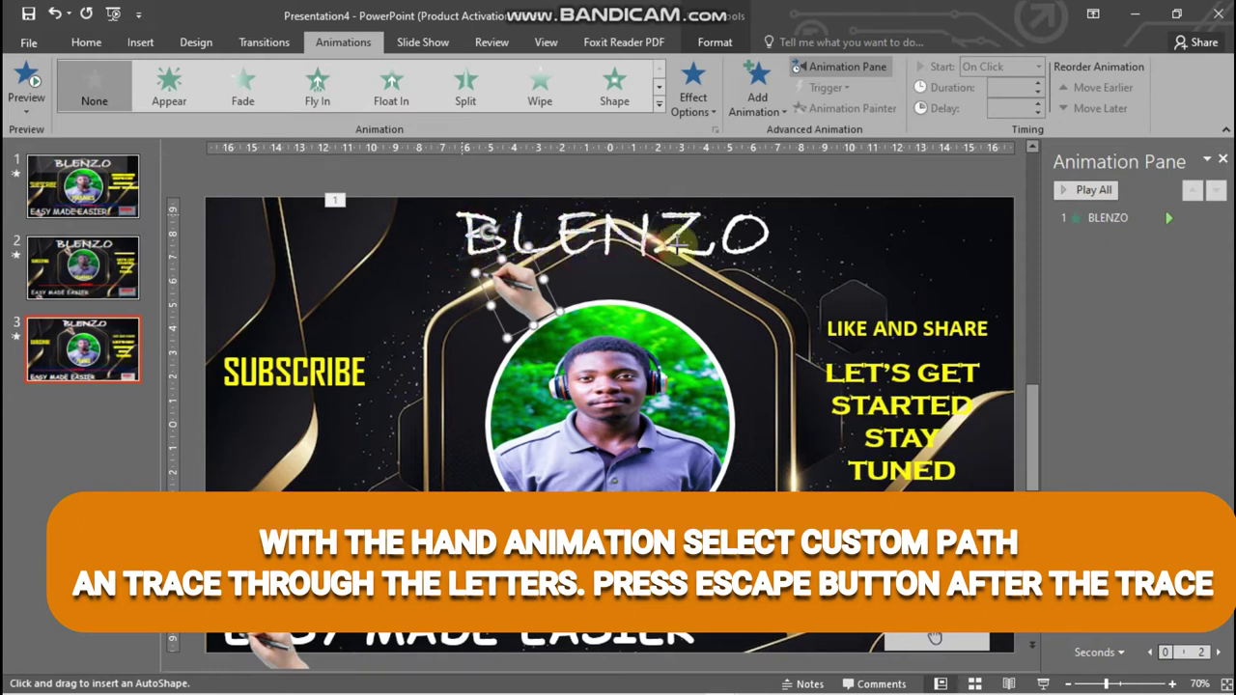
left_click(727, 229)
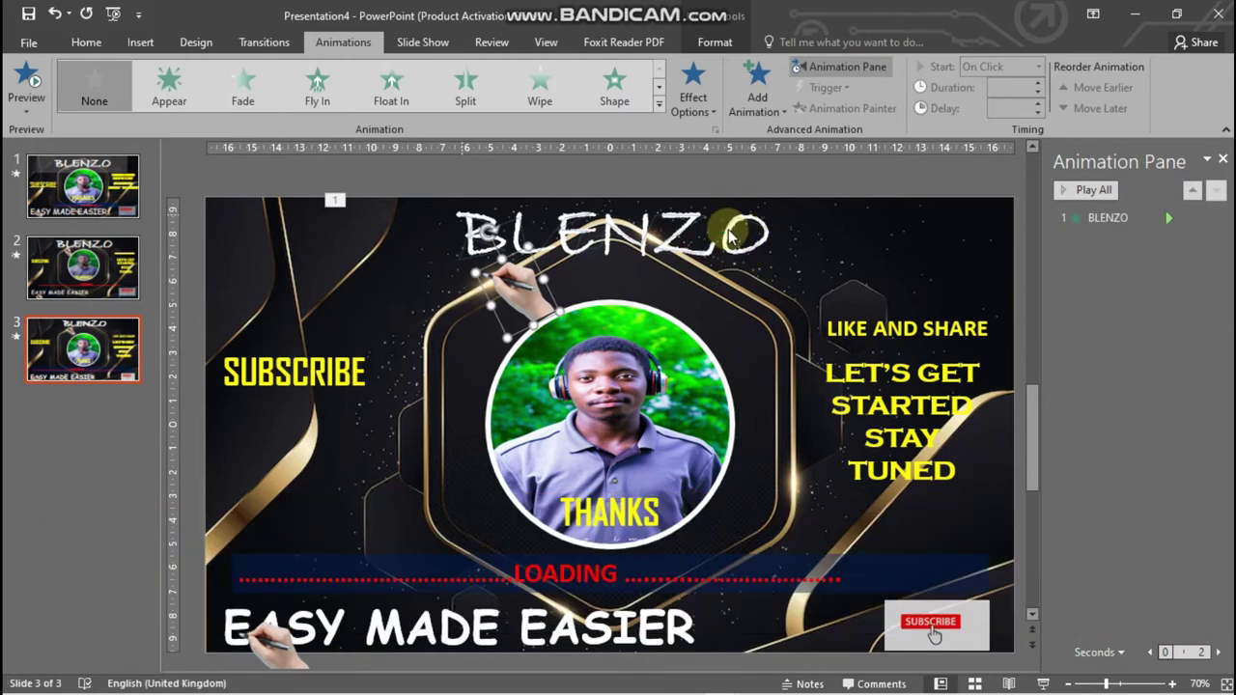
double_click(730, 237)
- Set the hand's motion path (Picture 14) to start With Previous, lasting 1.2 seconds
left_click(1217, 238)
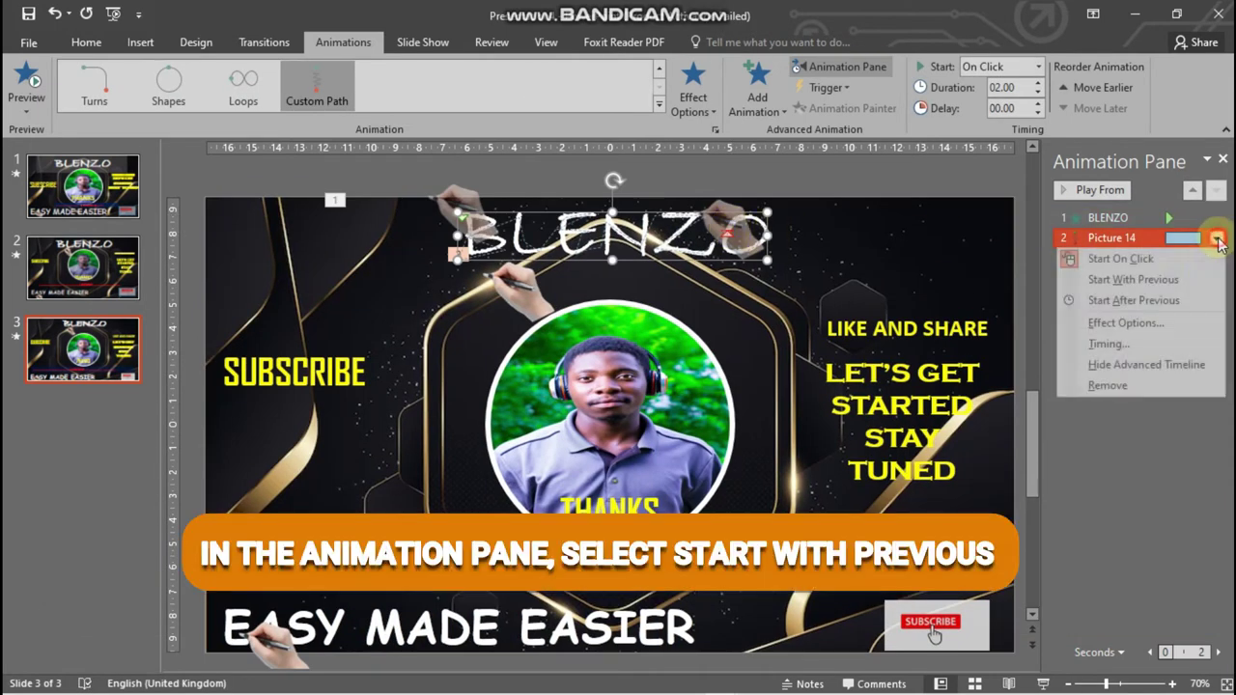
left_click(1135, 279)
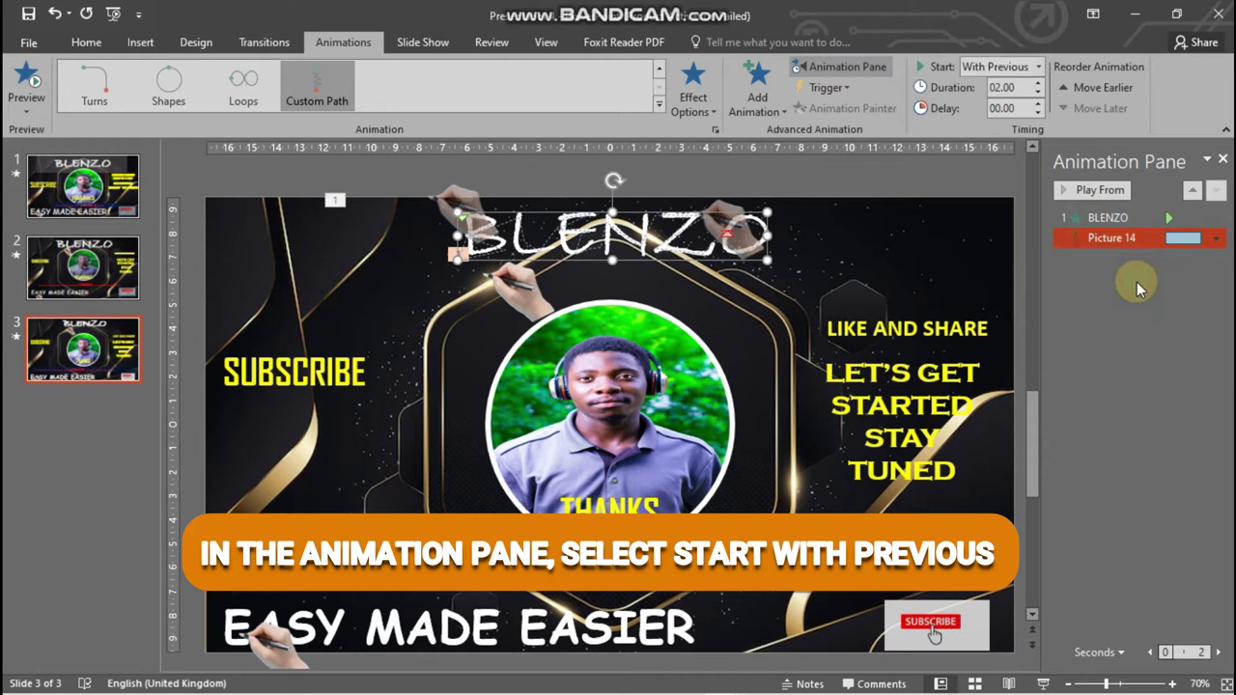
left_click(1215, 239)
left_click(1041, 340)
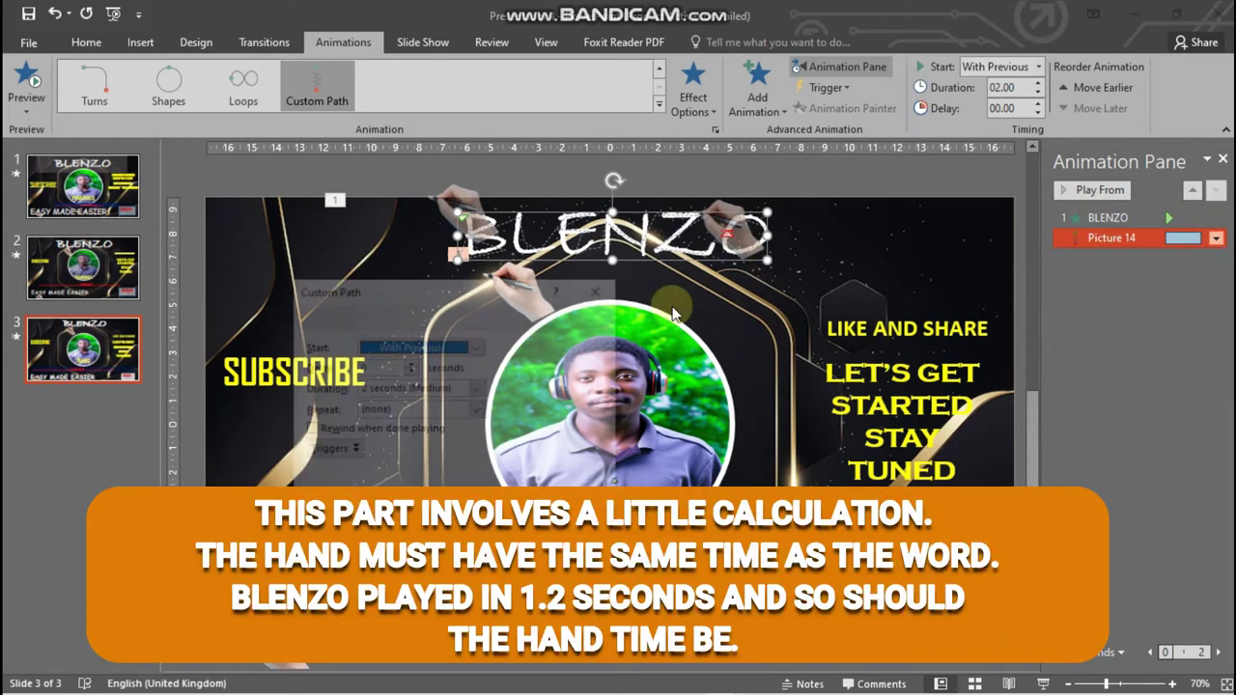
left_click(366, 387)
type("1.")
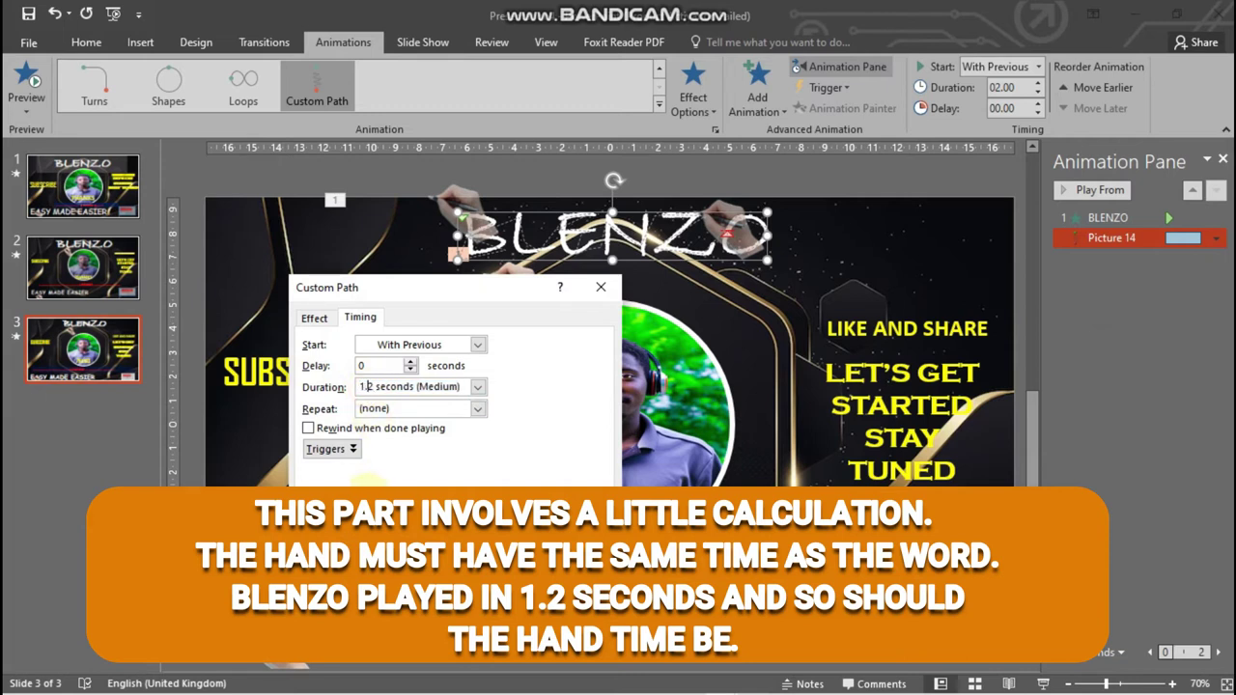
key("Tab")
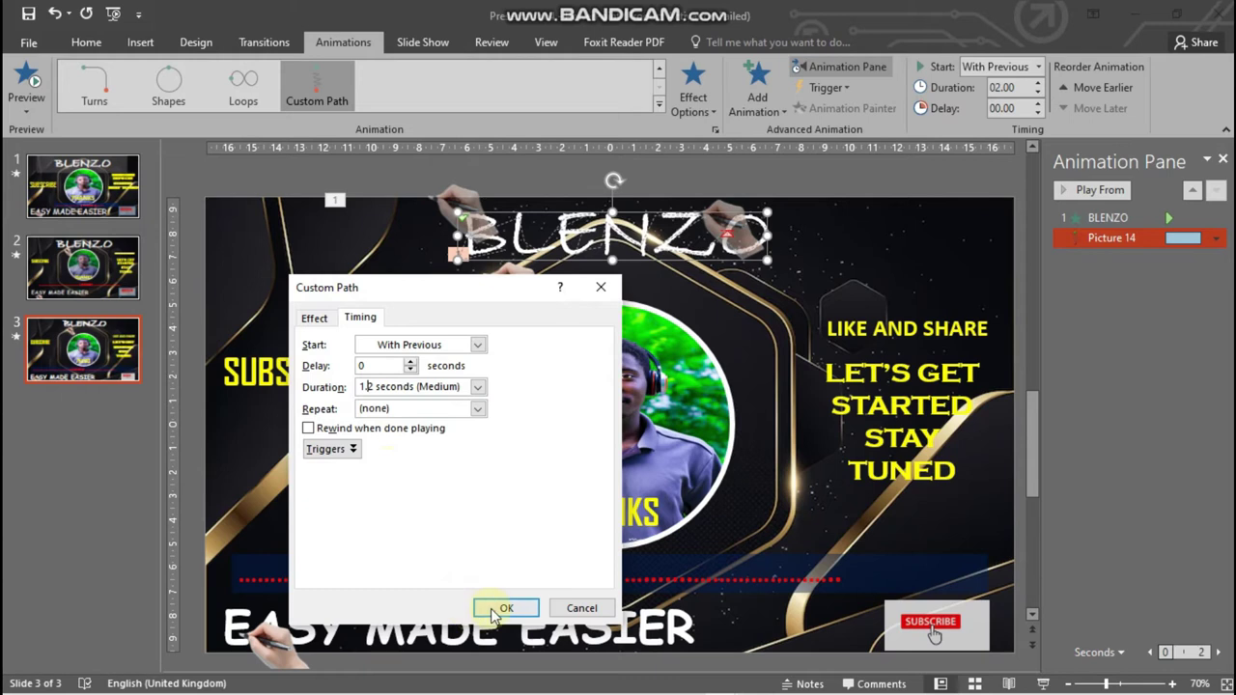
left_click(499, 609)
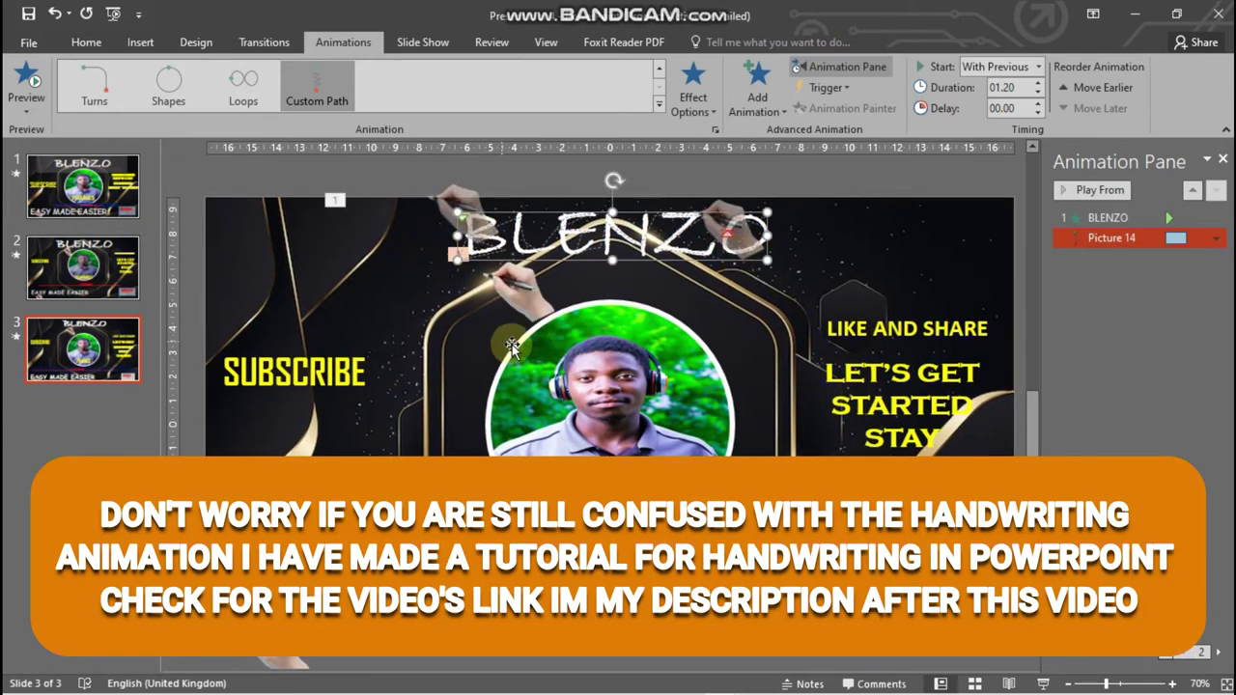
- Preview the hand writing BLENZO and nudge the hand picture toward the letter B
left_click(518, 305)
left_click(522, 306)
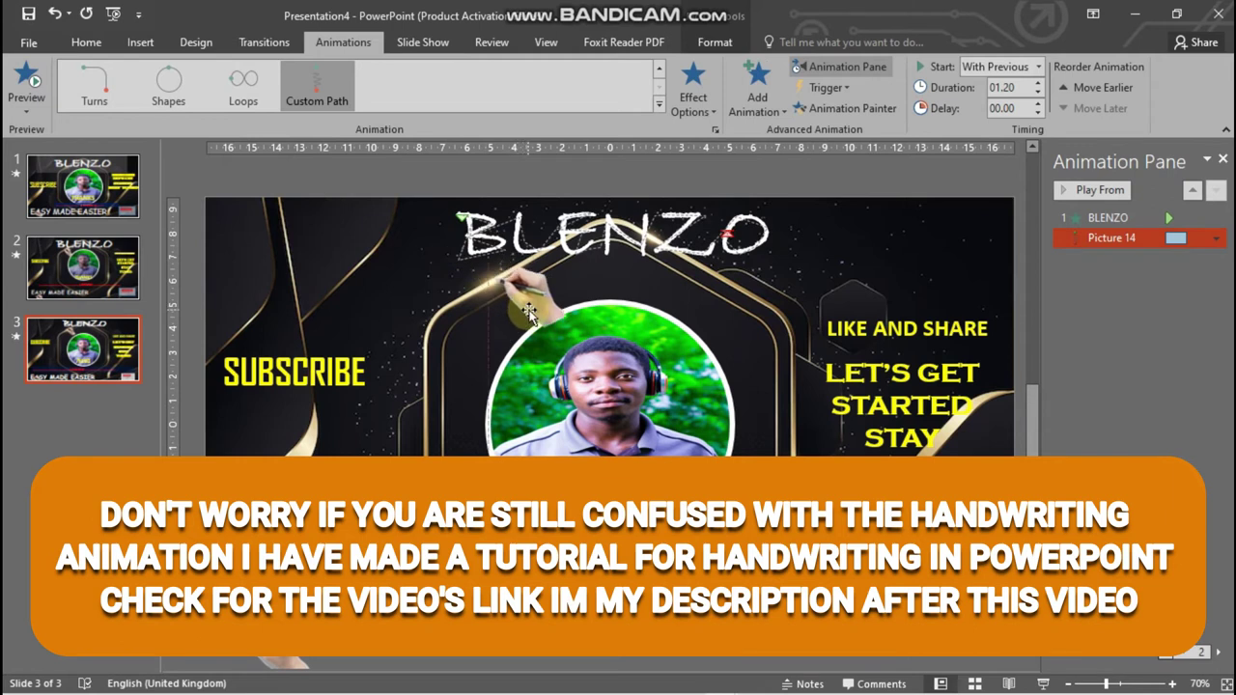
left_click(8, 105)
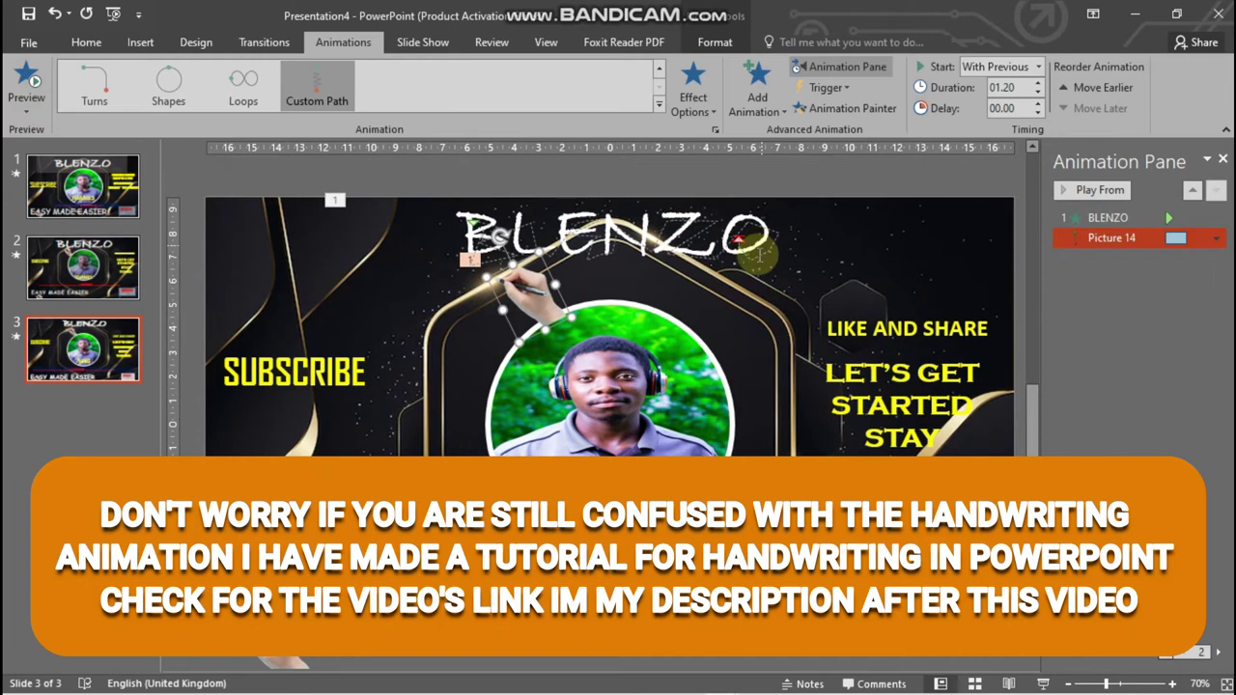
left_click_drag(544, 305, 559, 306)
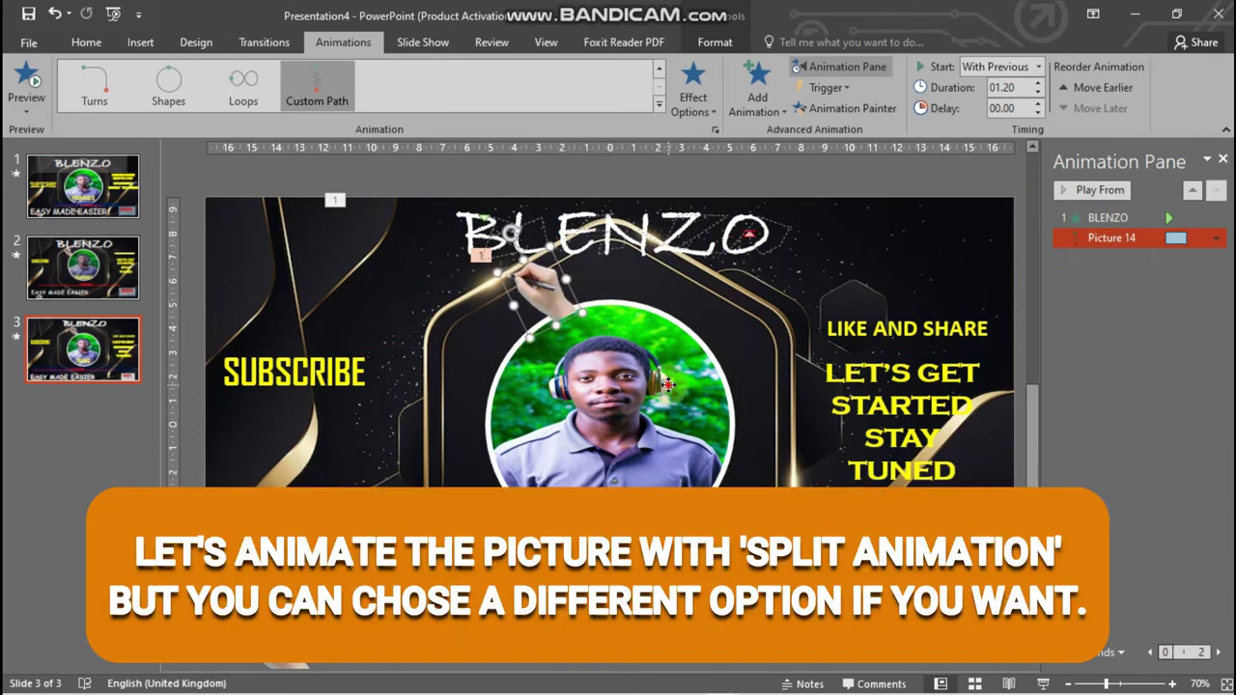
- Give the circular photo (Oval 4) a Split entrance with a 1-second duration
left_click(683, 406)
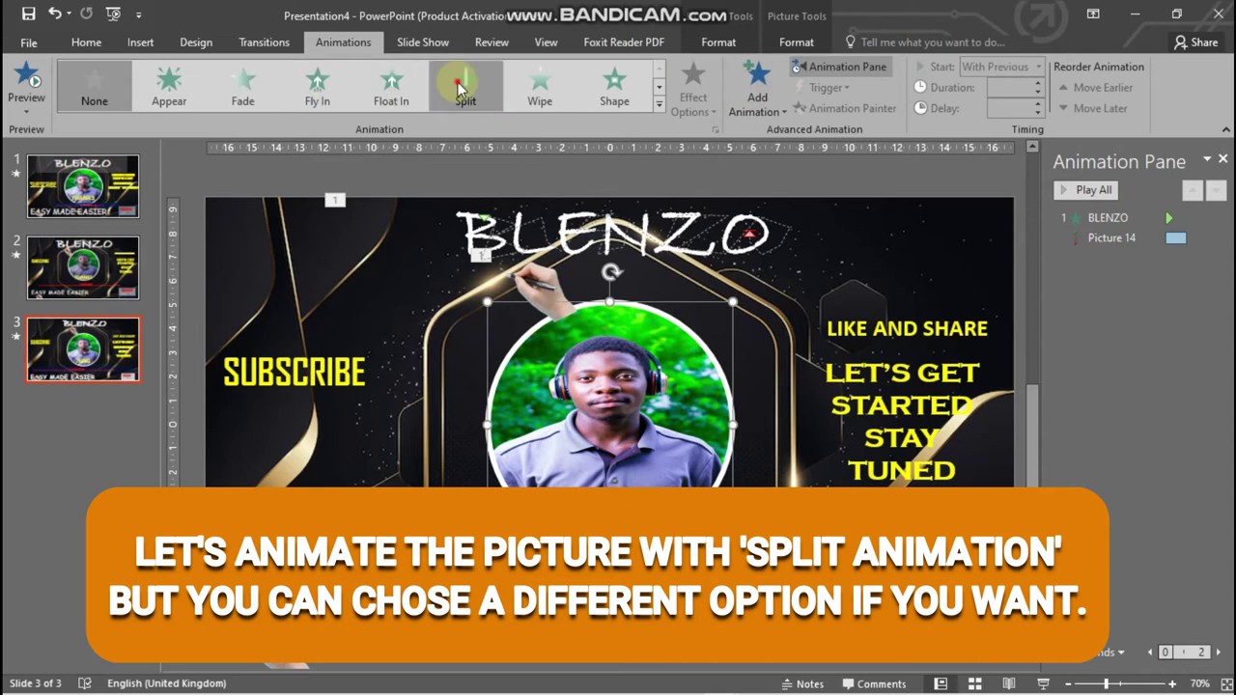
left_click(461, 87)
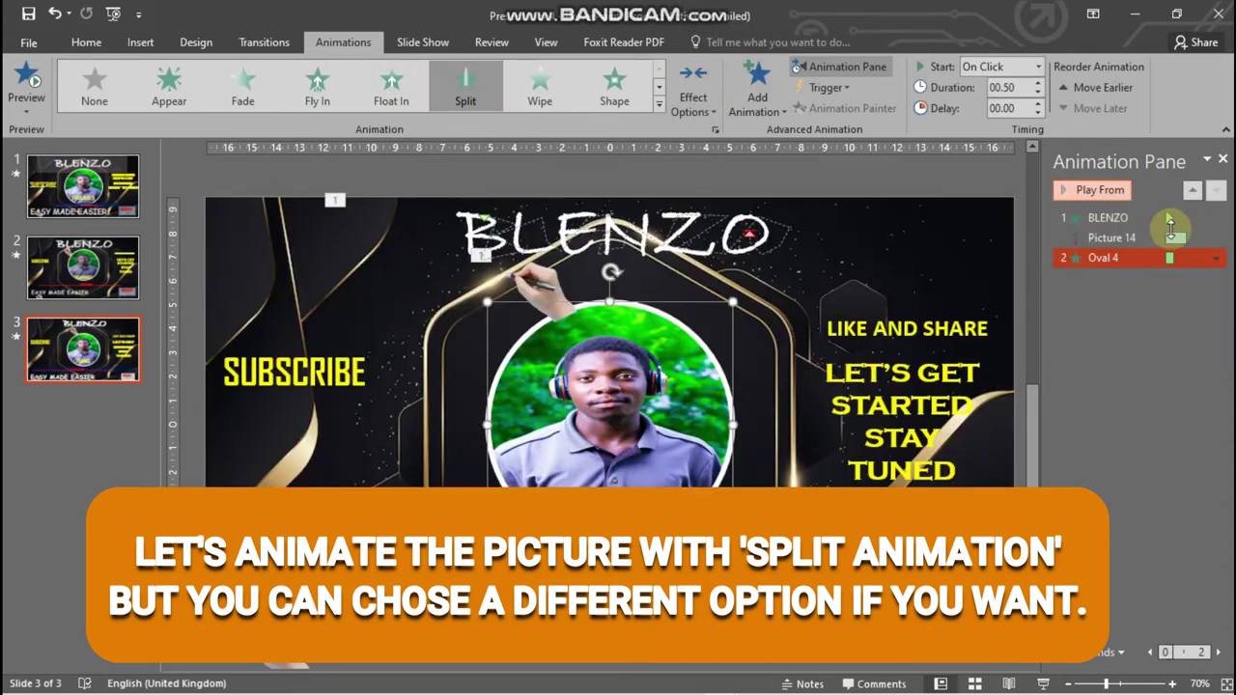
left_click(1216, 258)
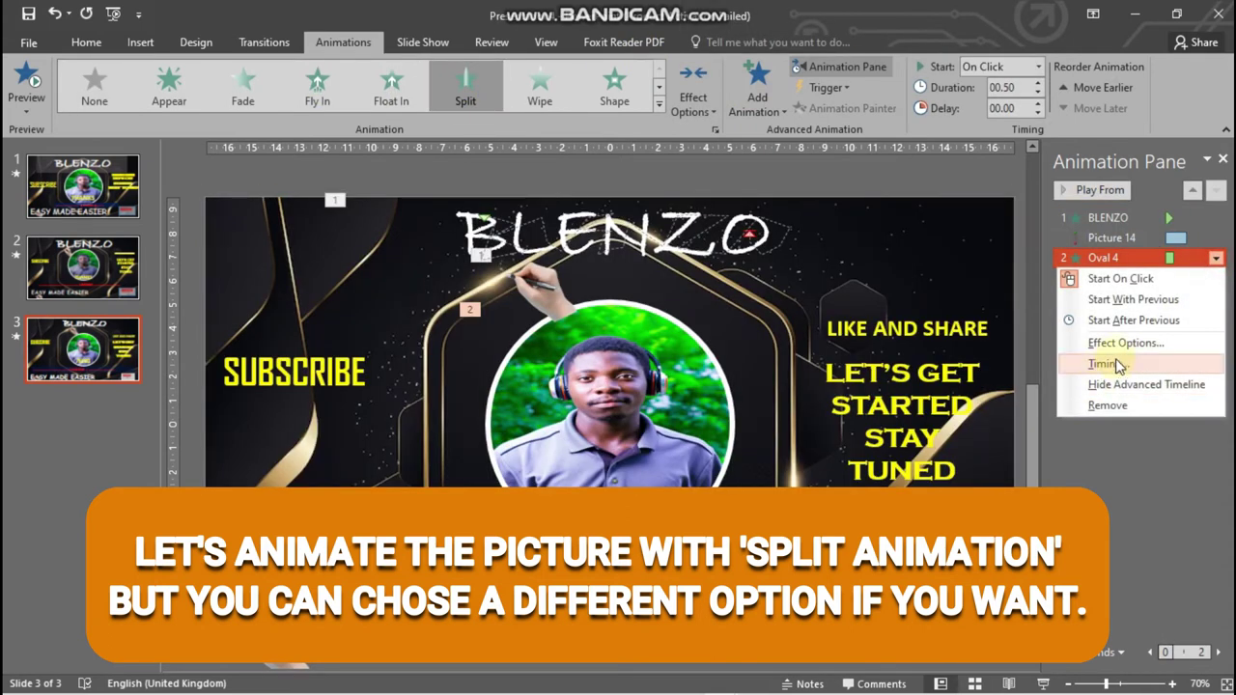
left_click(1112, 363)
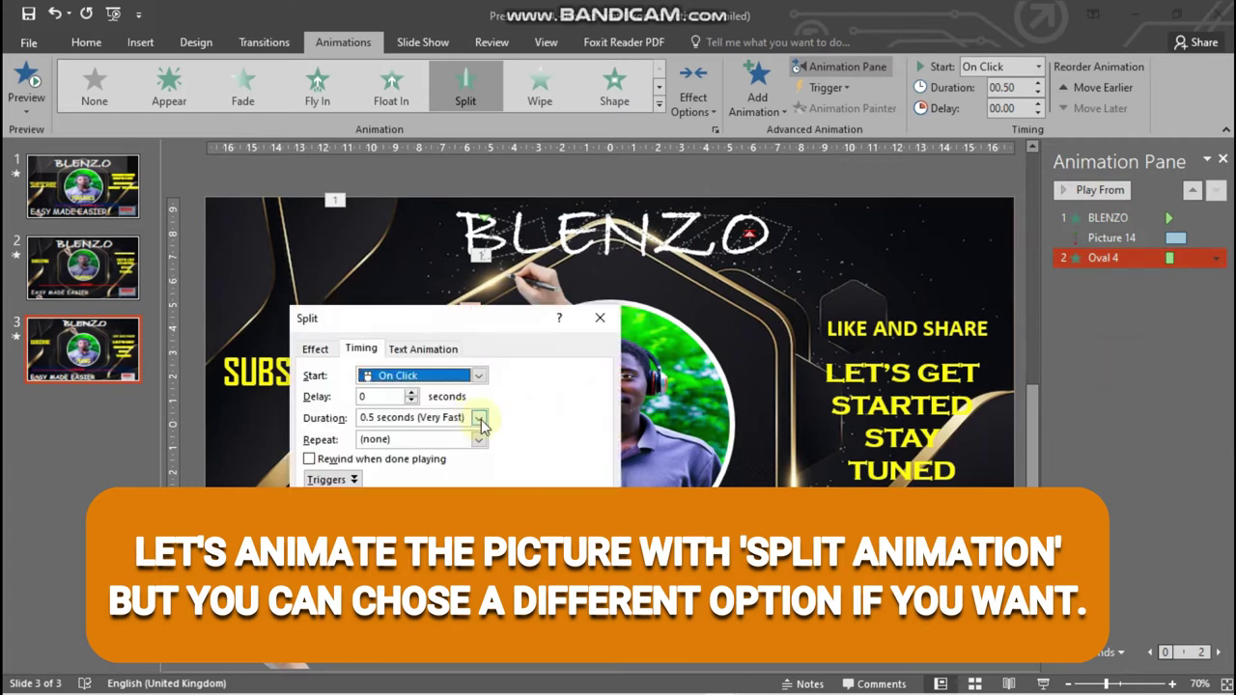
left_click(480, 420)
left_click(394, 470)
left_click(507, 568)
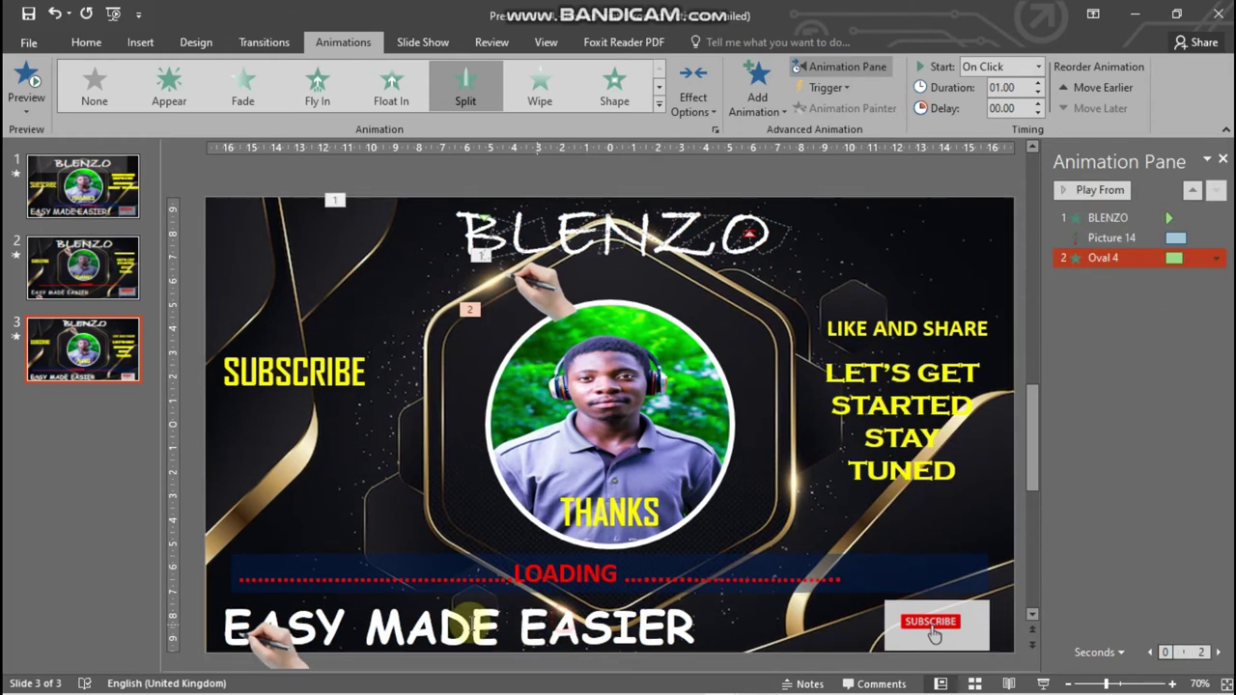
left_click(328, 616)
left_click(345, 618)
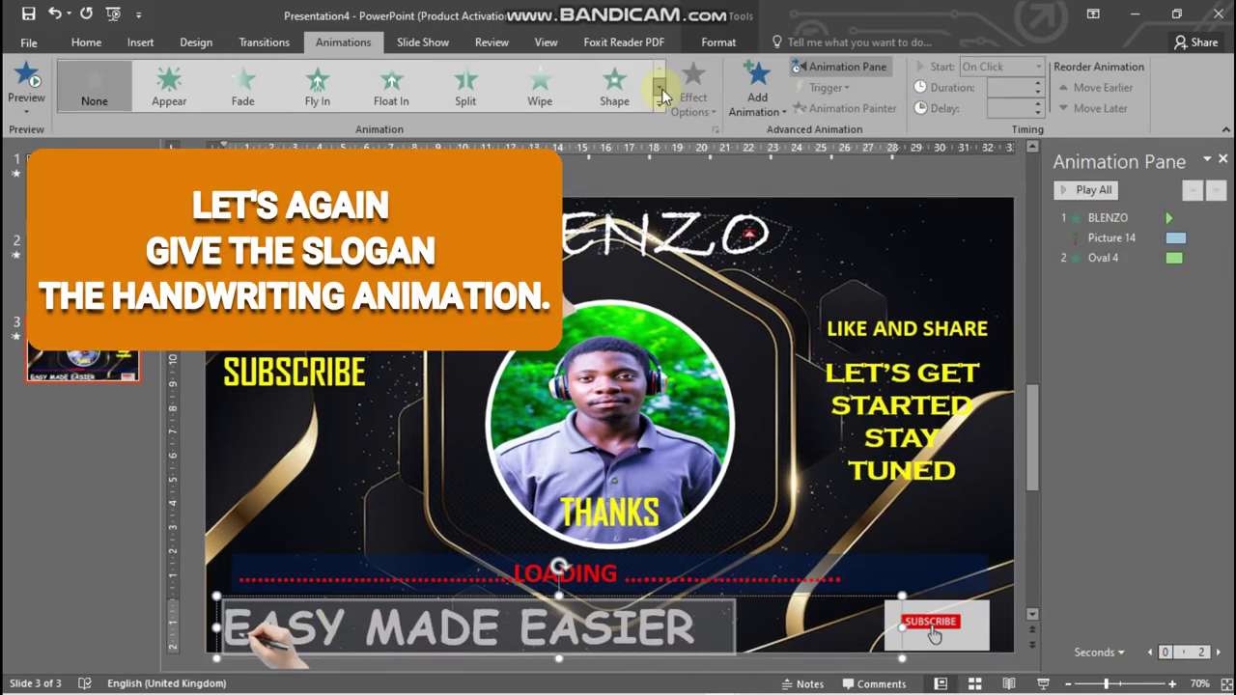
- Give EASY MADE EASIER an Appear animation revealing it by letter, 0.3 s apart
left_click(161, 93)
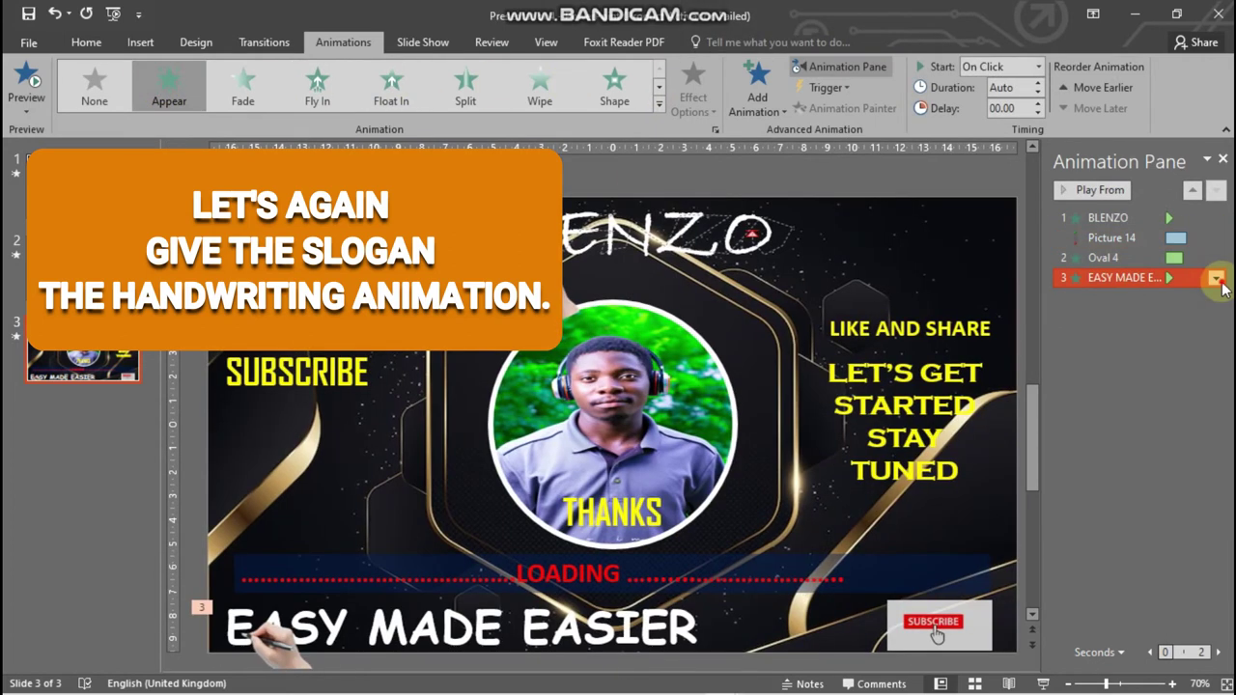
left_click(1218, 279)
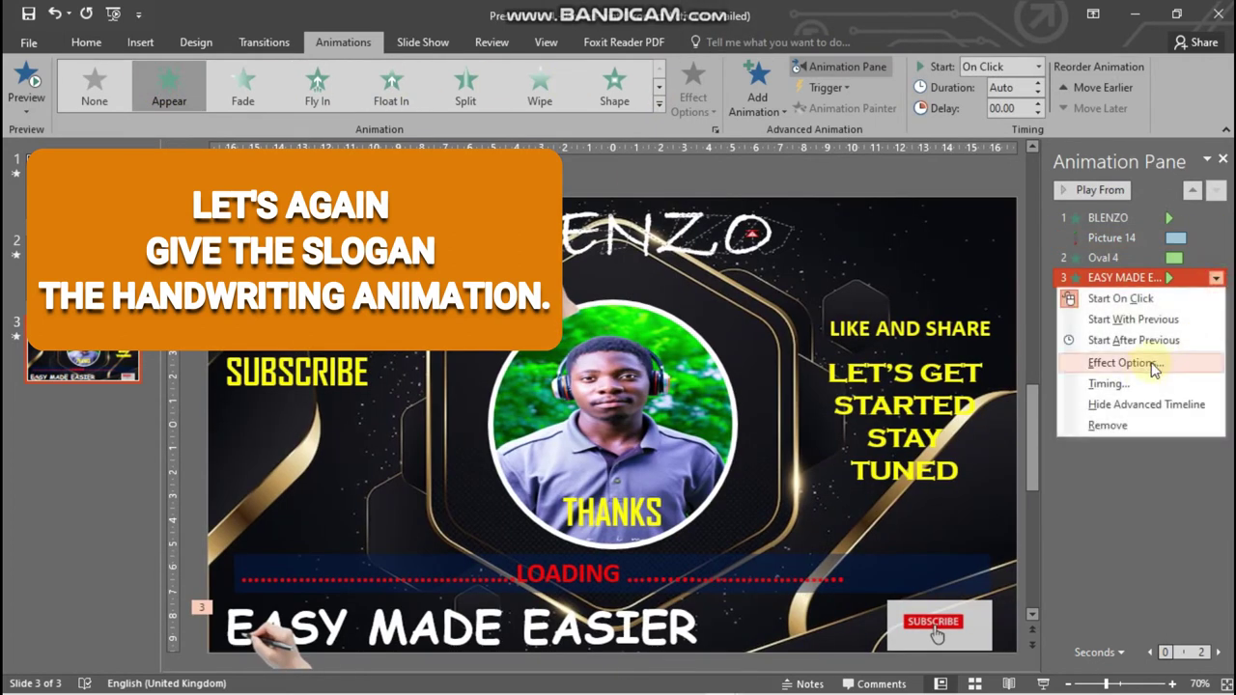
left_click(1081, 382)
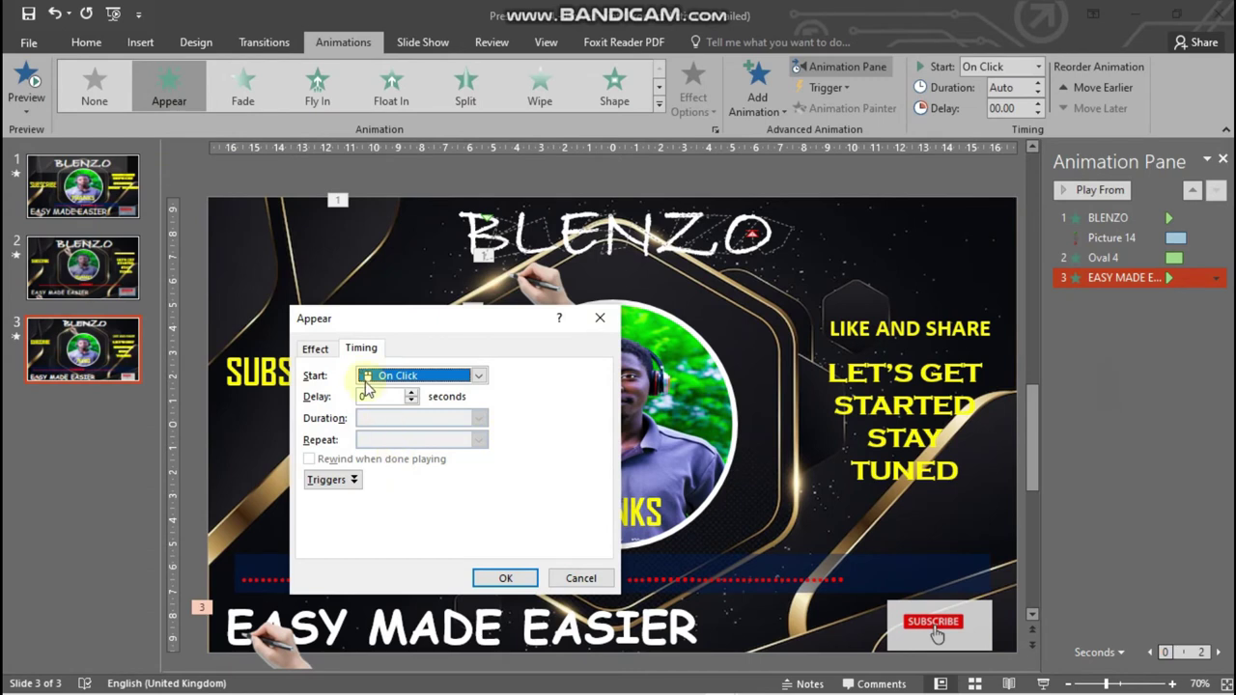
left_click(315, 348)
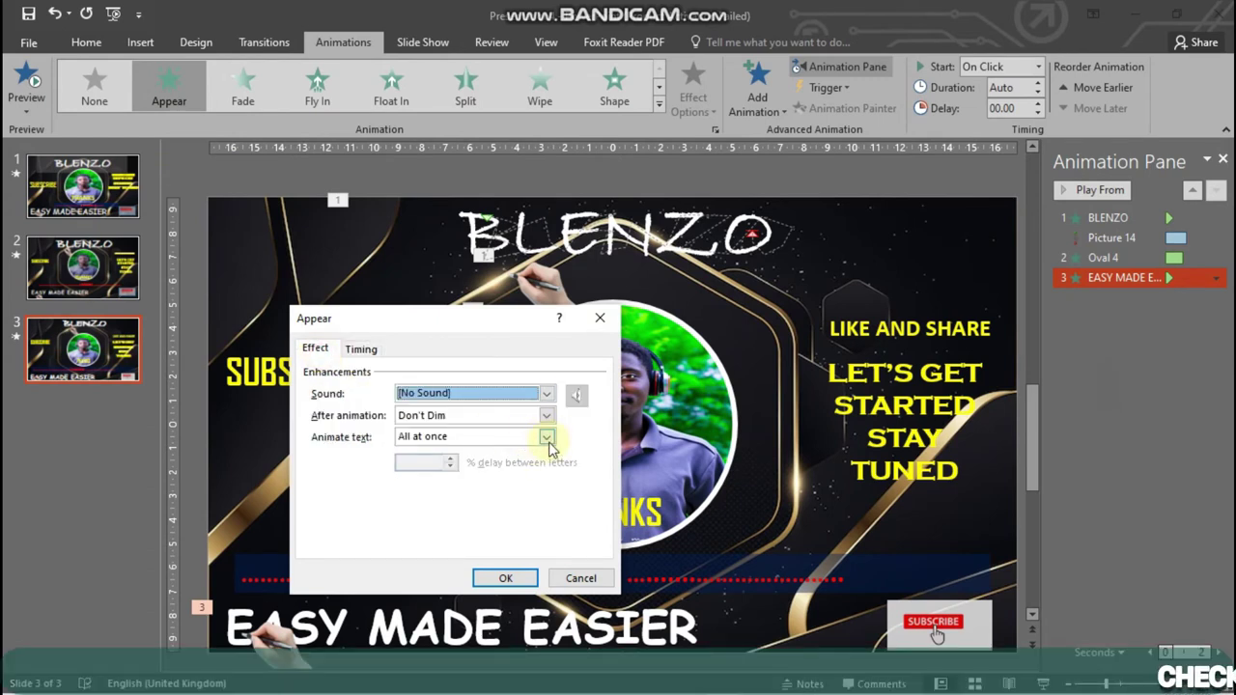
left_click(546, 437)
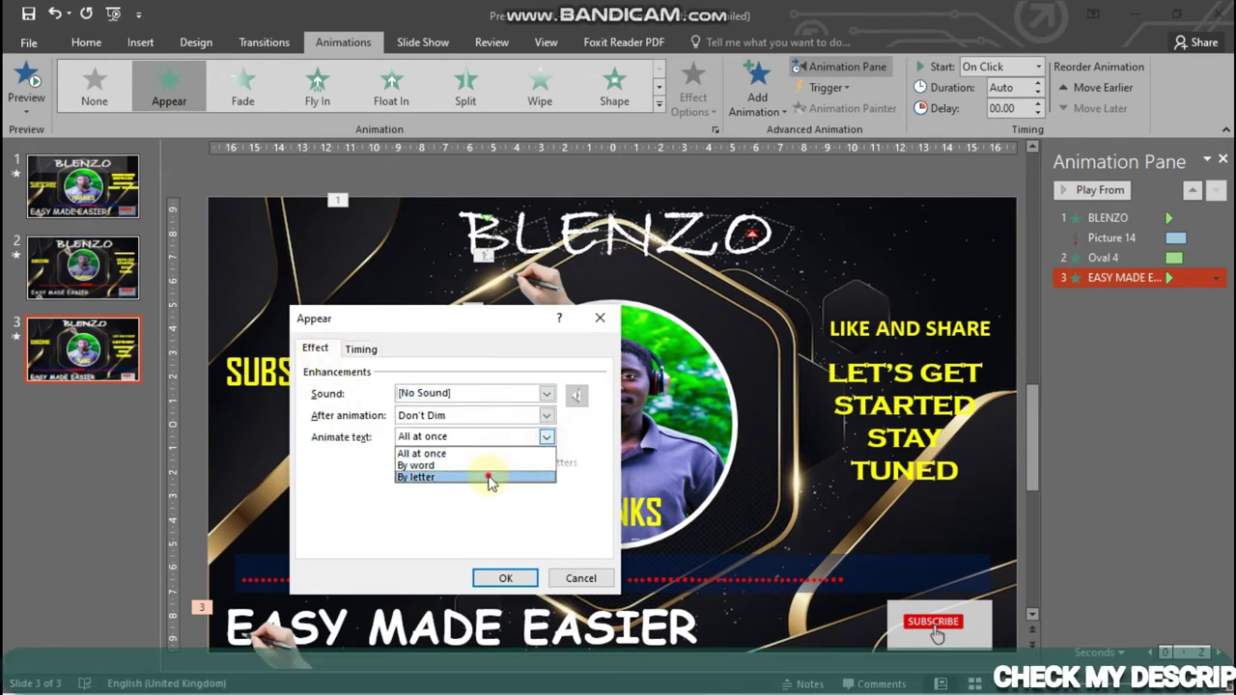
left_click(490, 477)
left_click(453, 468)
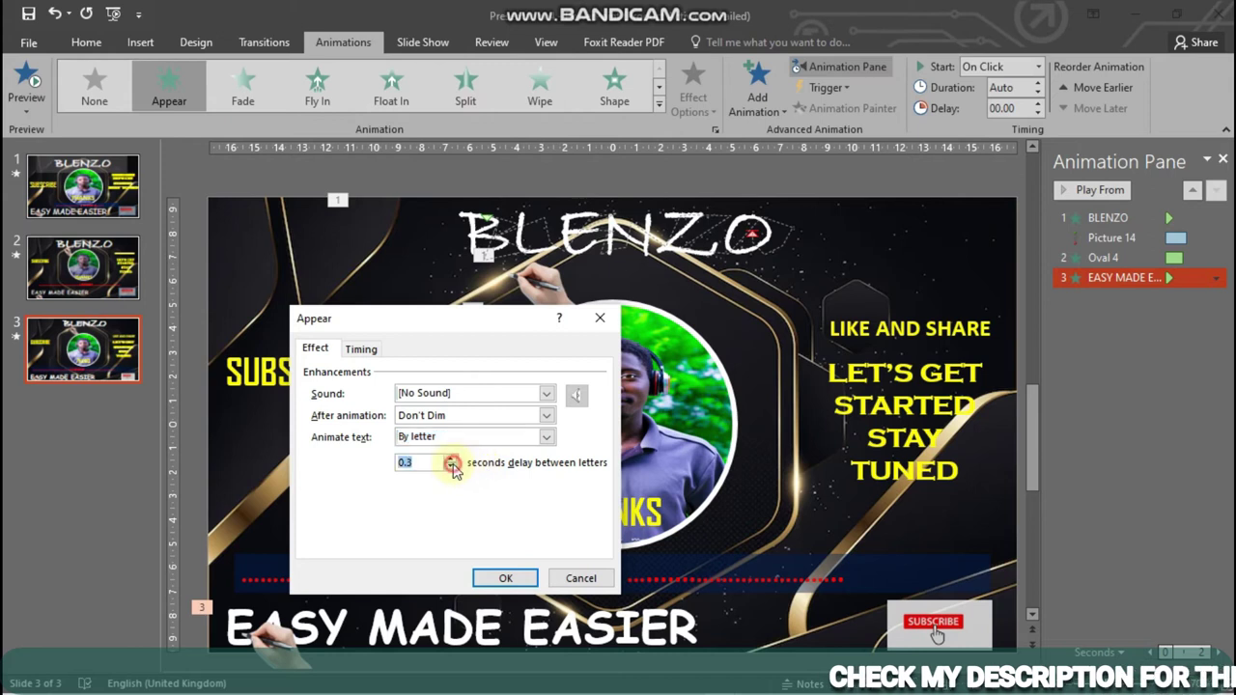
left_click(504, 577)
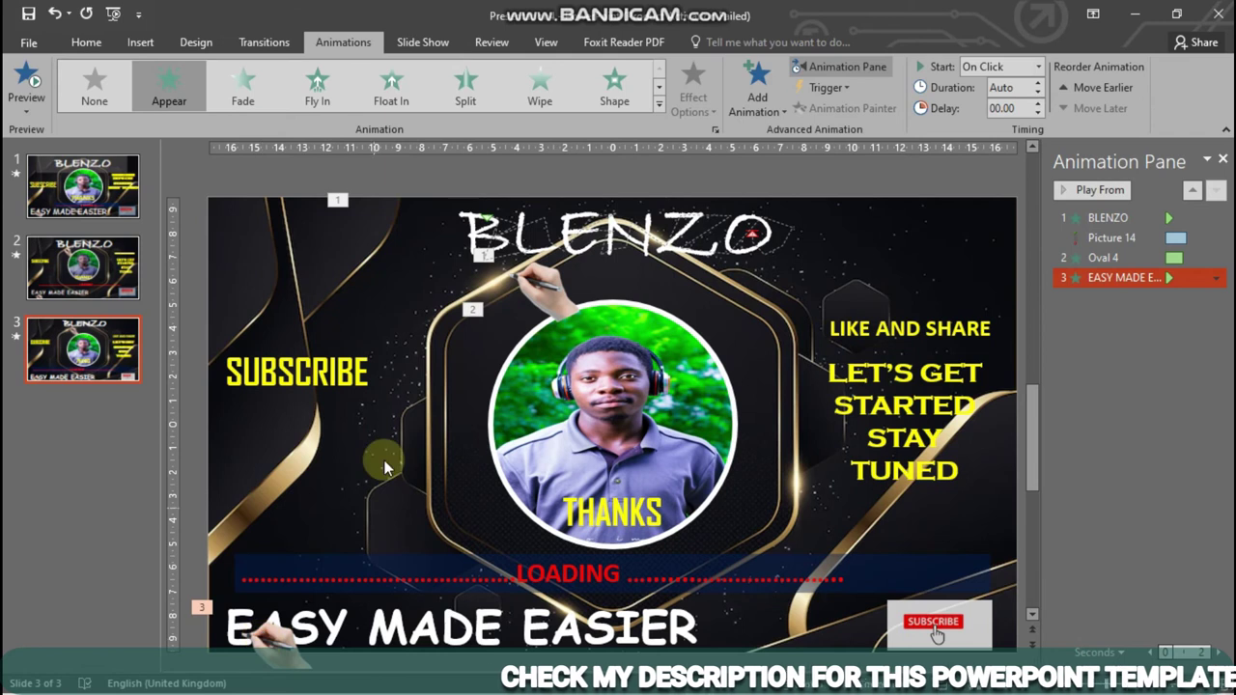
- Reselect the slogan text box and scroll the animation gallery to the motion path effects
left_click(243, 627)
left_click(658, 95)
left_click(658, 95)
left_click(657, 95)
left_click(658, 95)
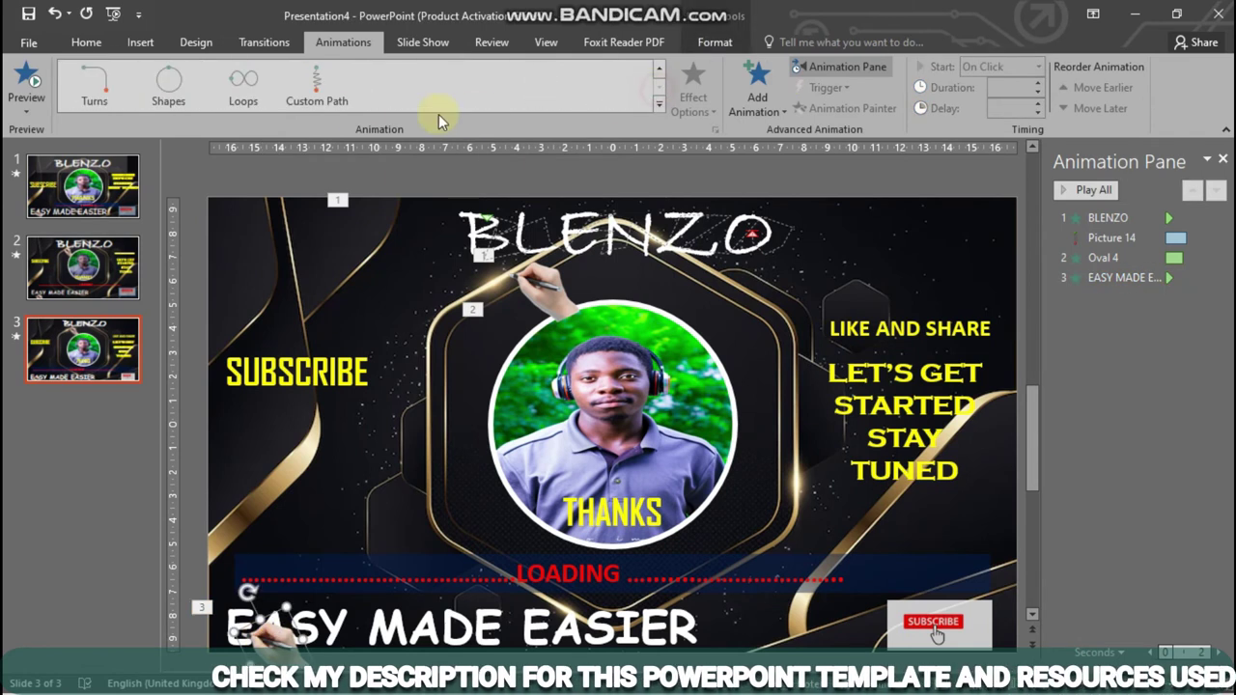
- Draw a custom path for Picture 15 along EASY MADE EASIER, starting With Previous, lasting 1.4 s
left_click(334, 103)
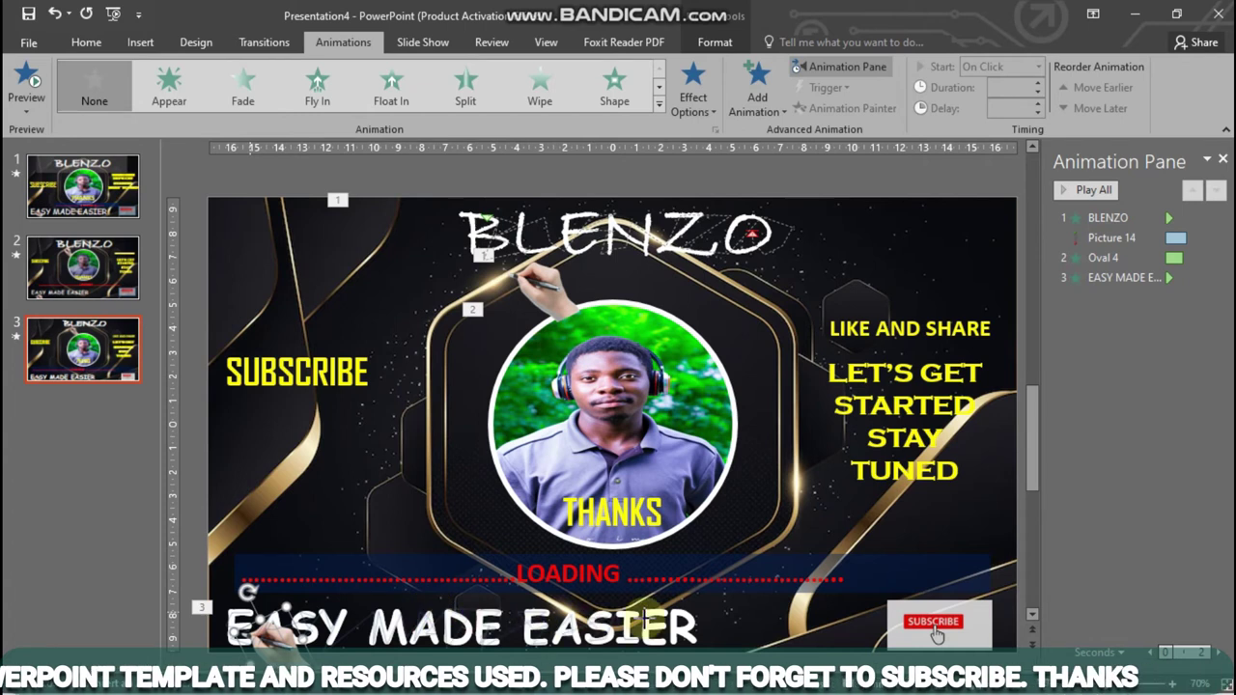
double_click(693, 635)
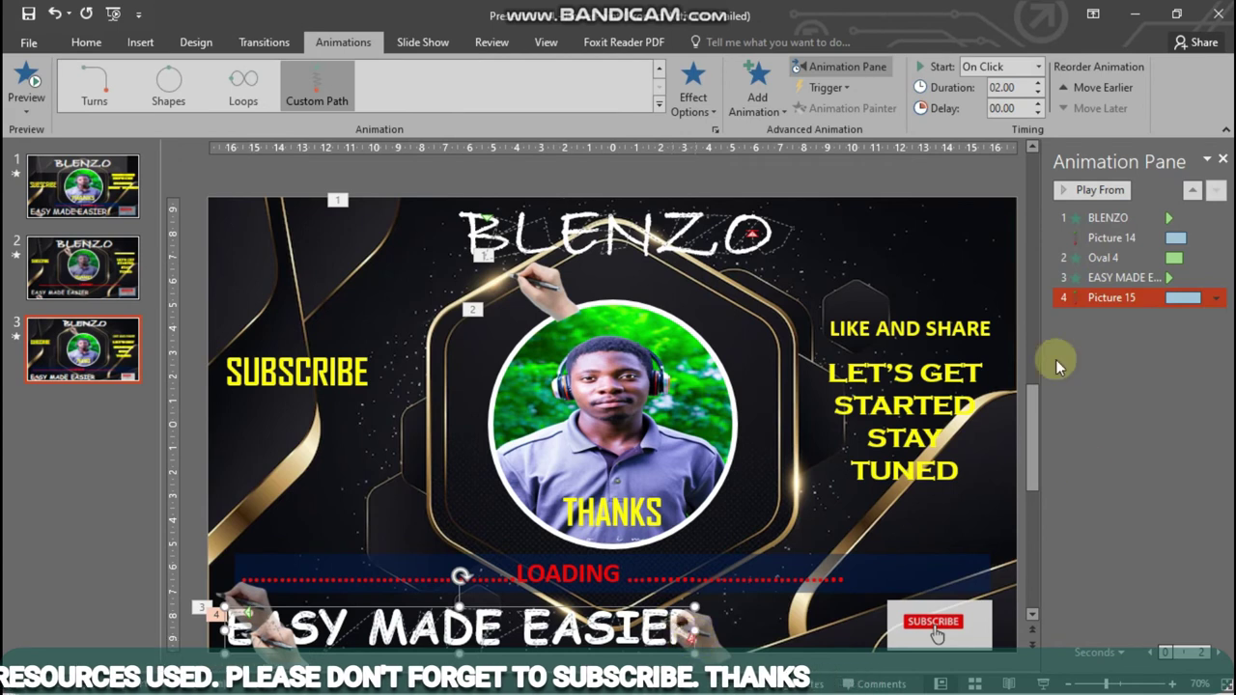
left_click(1215, 298)
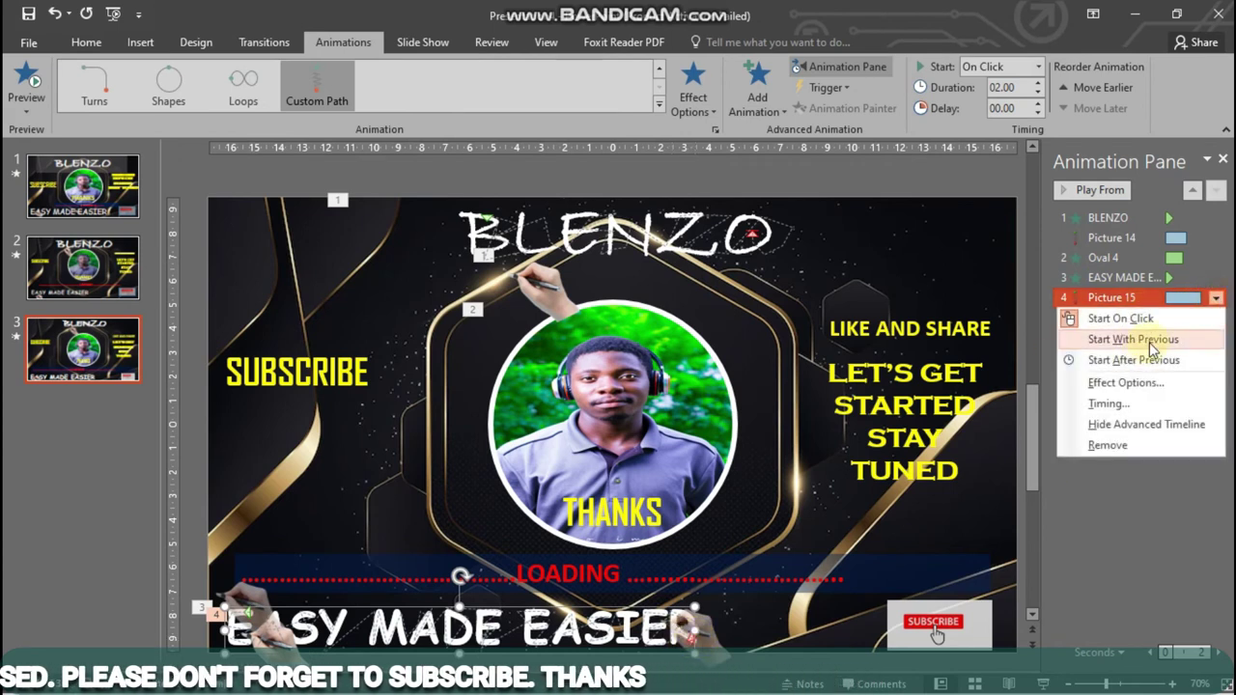
left_click(1157, 341)
left_click(1216, 299)
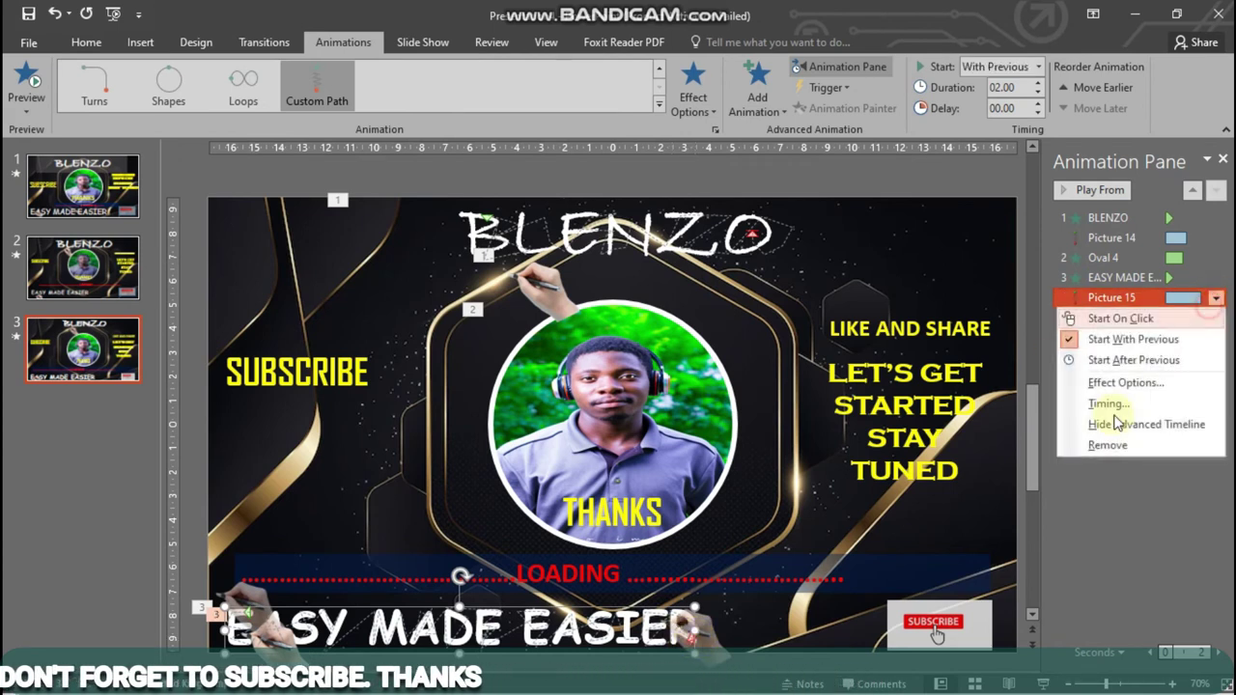
left_click(1105, 404)
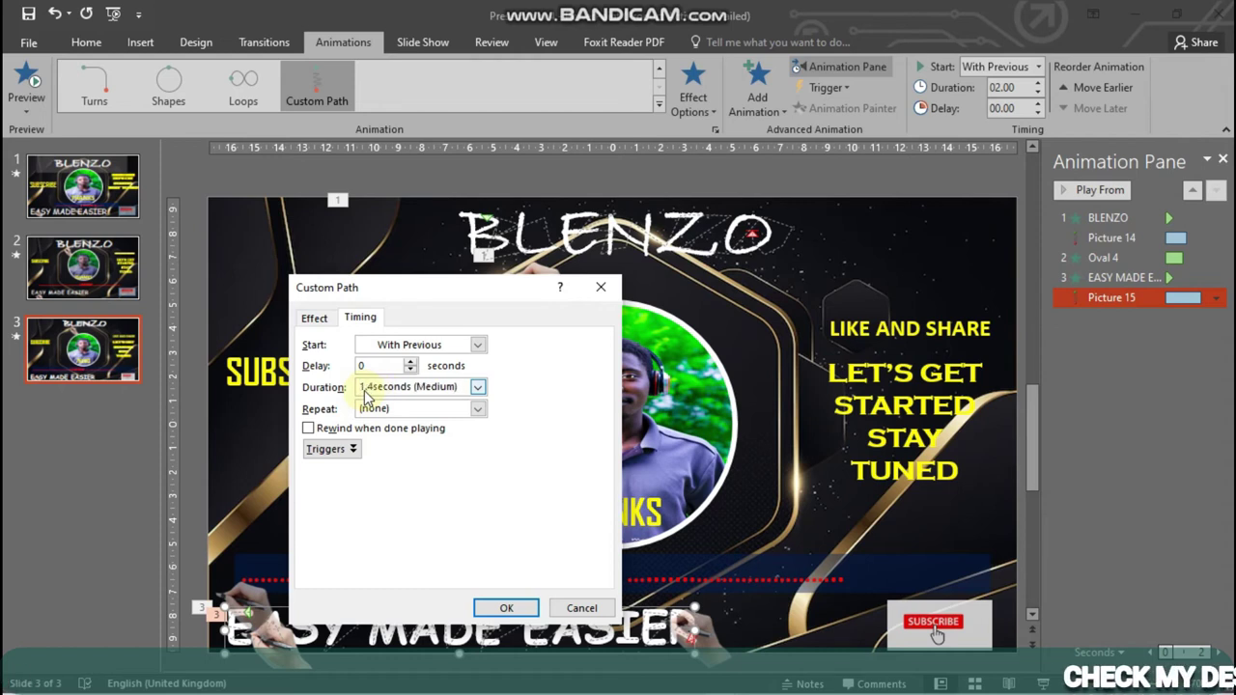
left_click(502, 610)
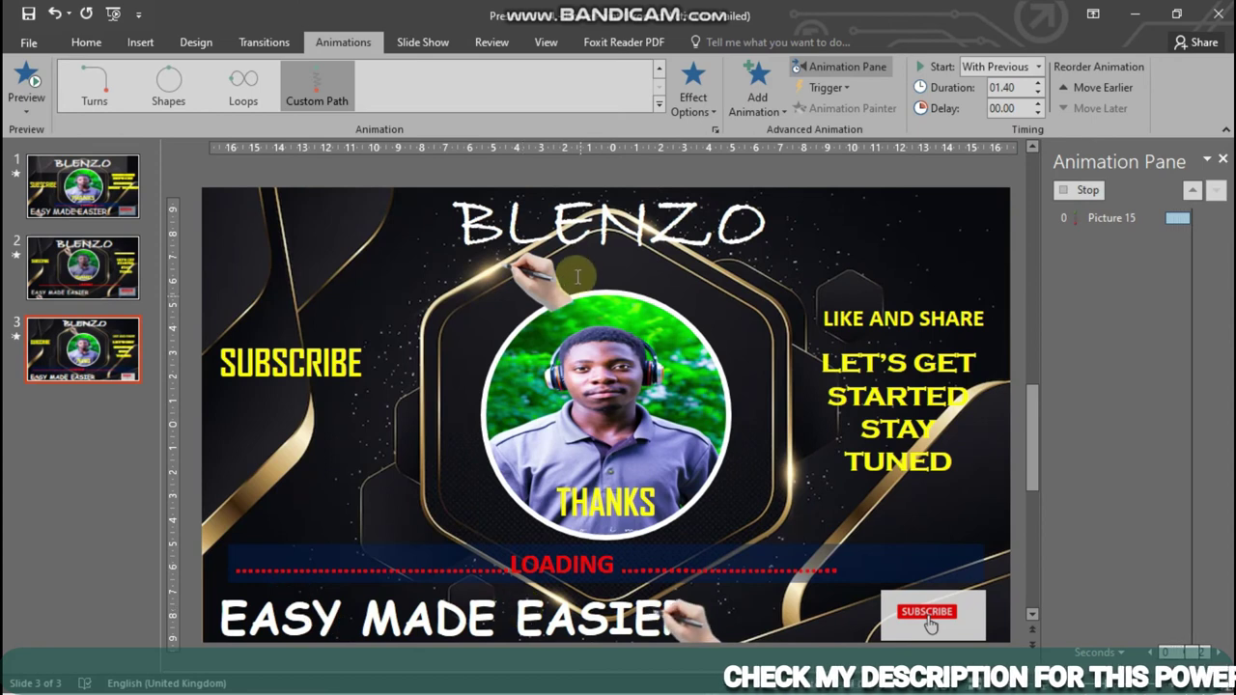
left_click(660, 286)
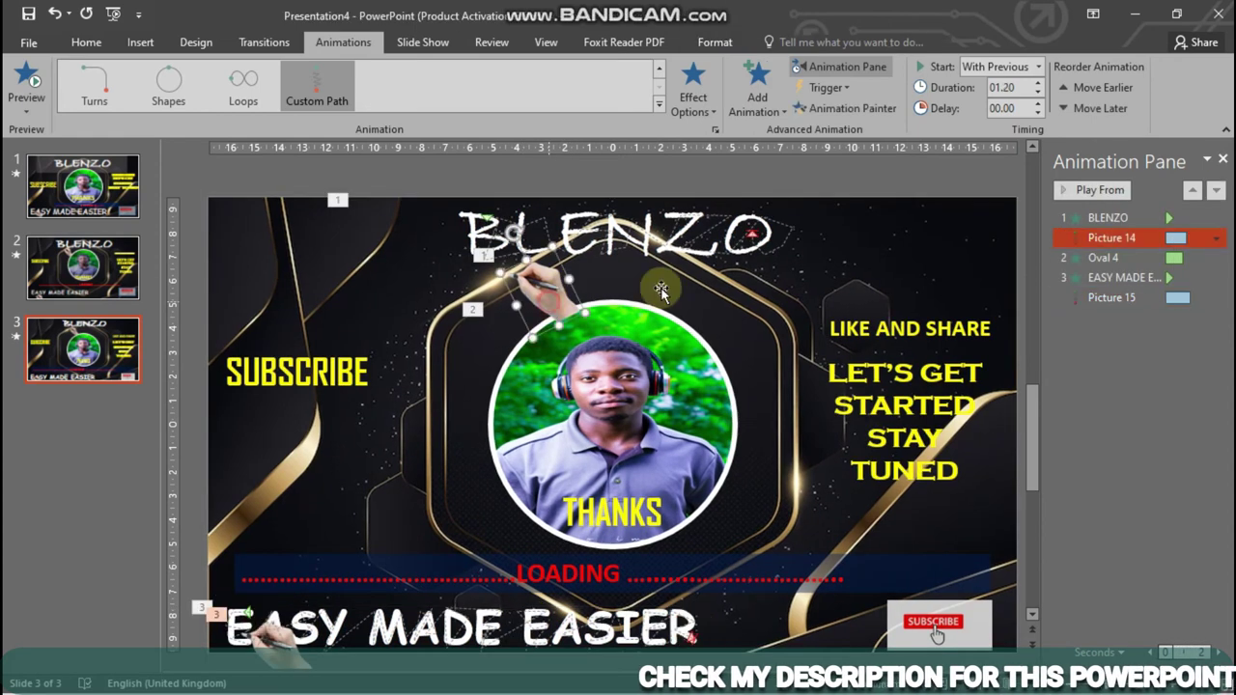
- Set Picture 14's motion path to Hide After Animation
left_click(1219, 242)
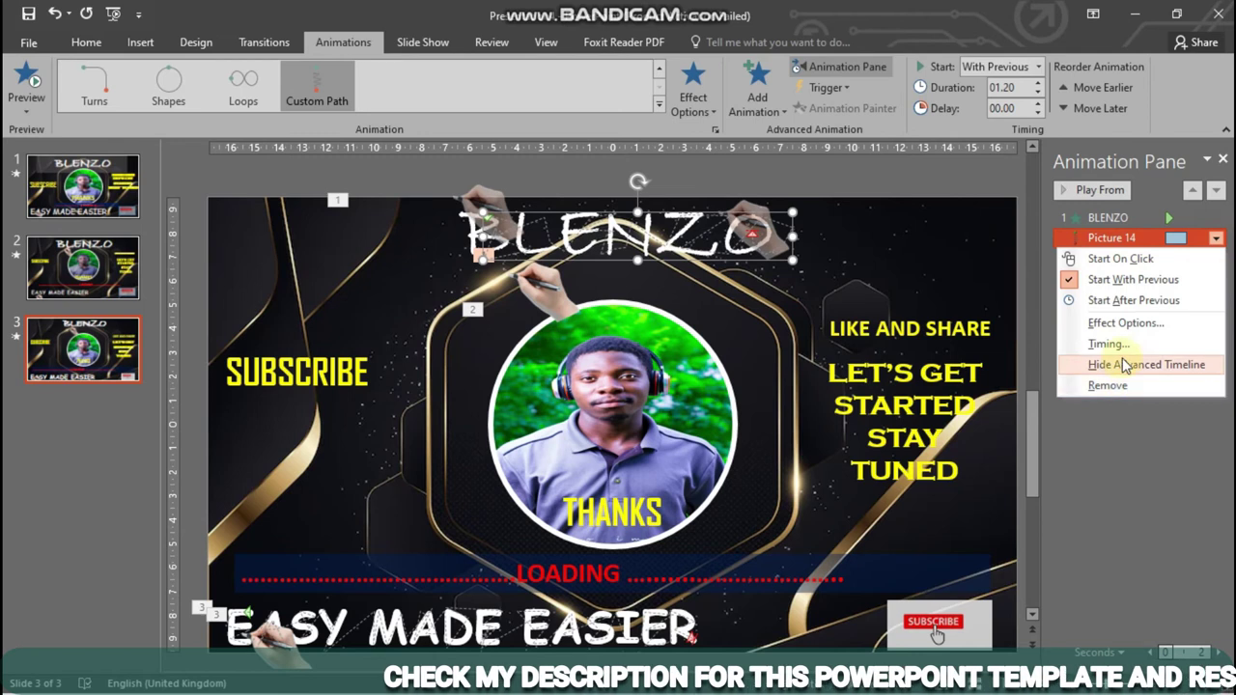
left_click(1122, 324)
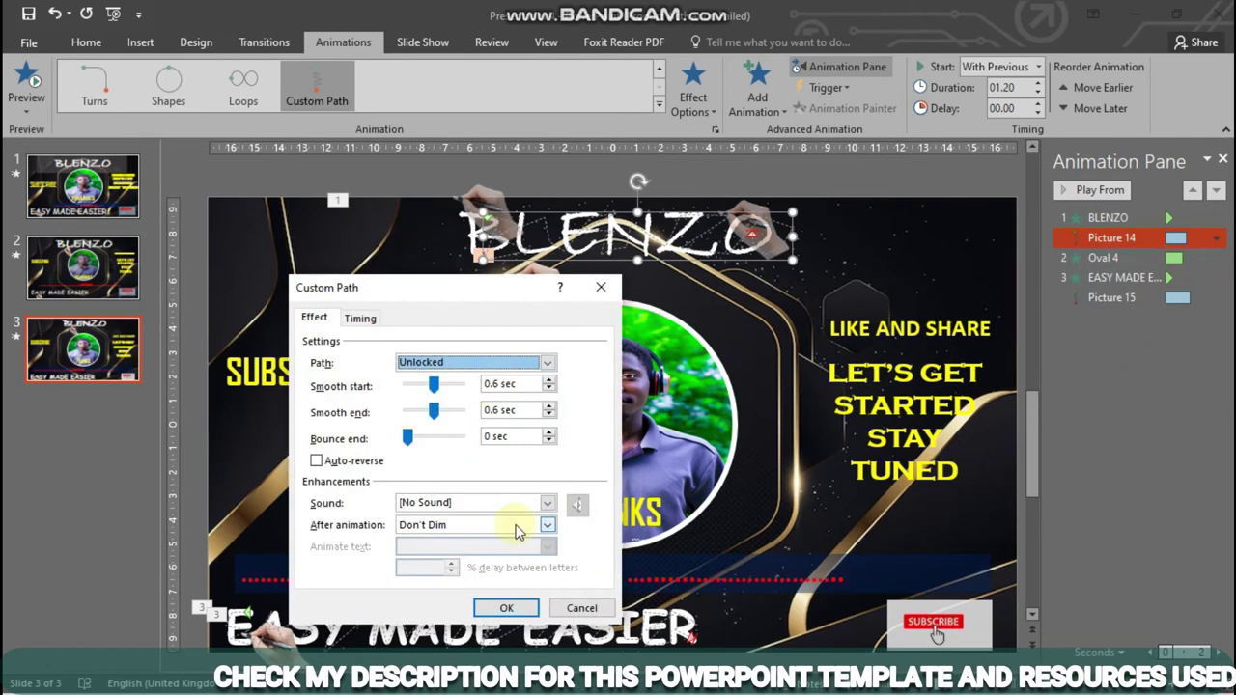
left_click(547, 525)
left_click(453, 609)
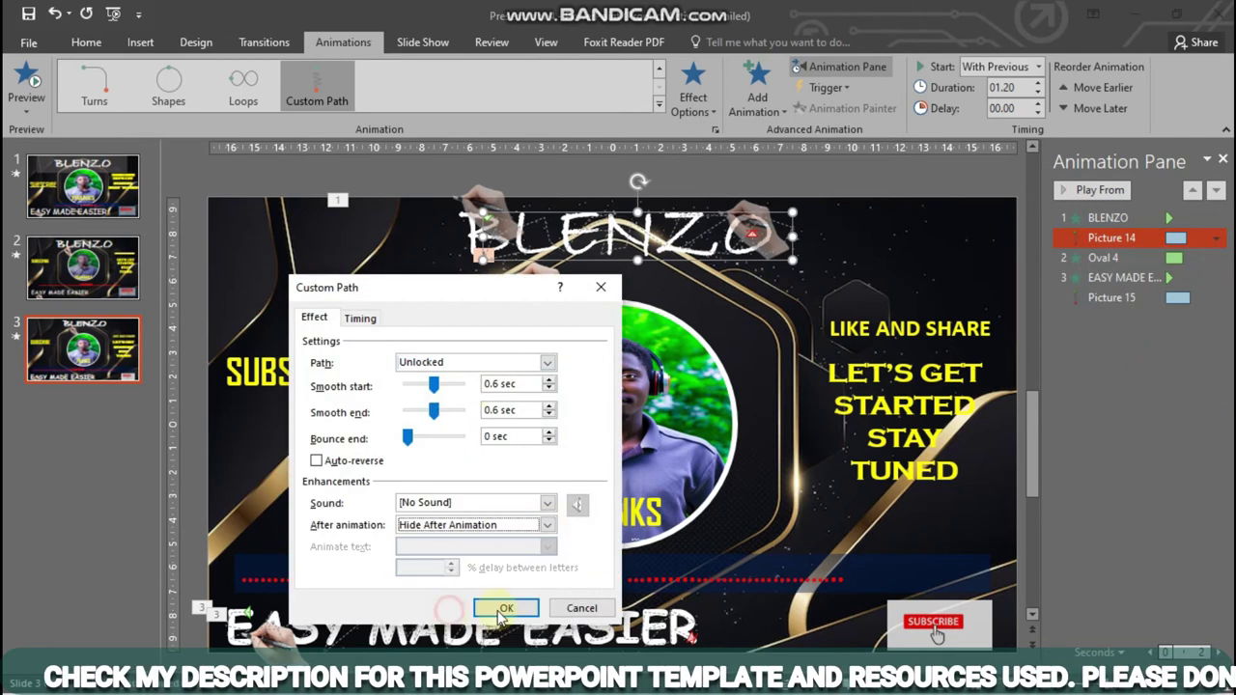
left_click(506, 610)
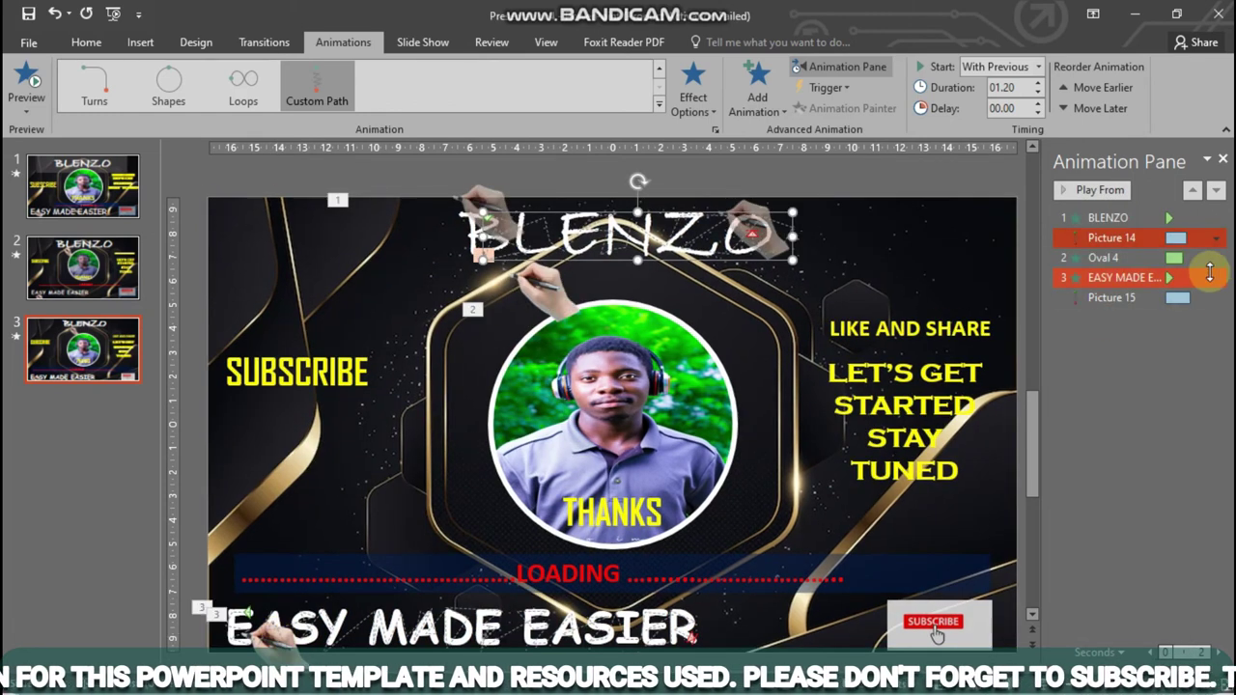
- Set Picture 15's motion path to Hide After Animation as well
left_click(1139, 299)
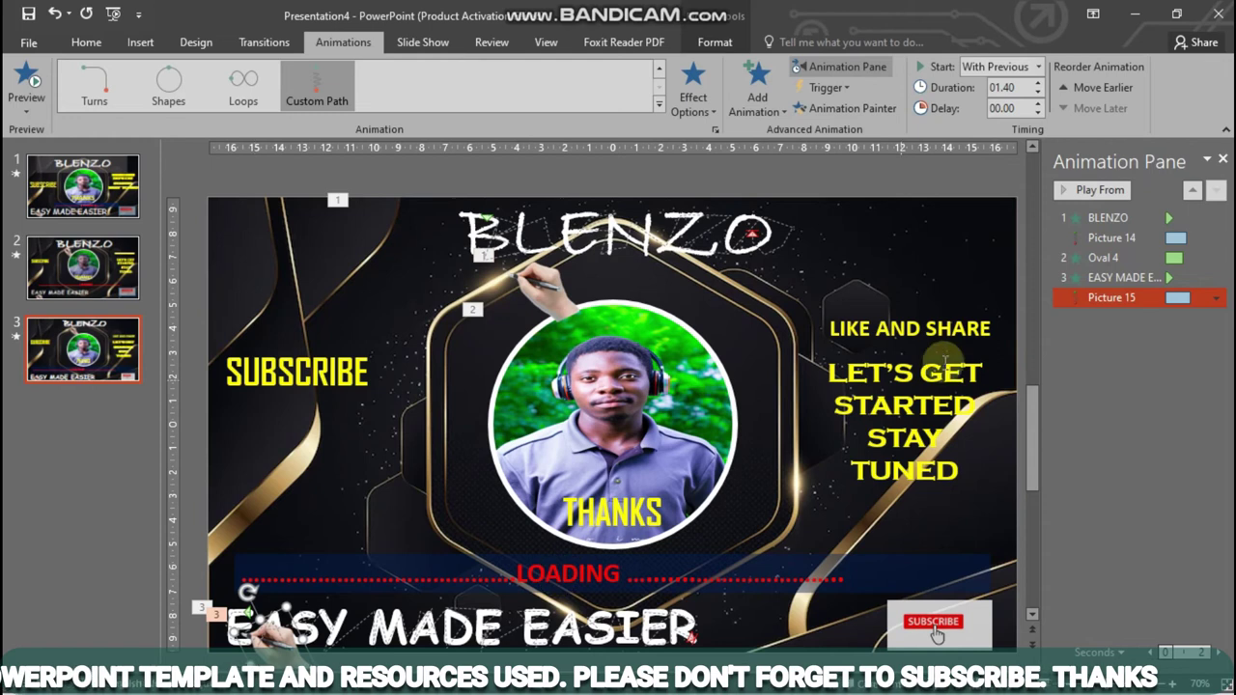
left_click(1215, 297)
left_click(1081, 380)
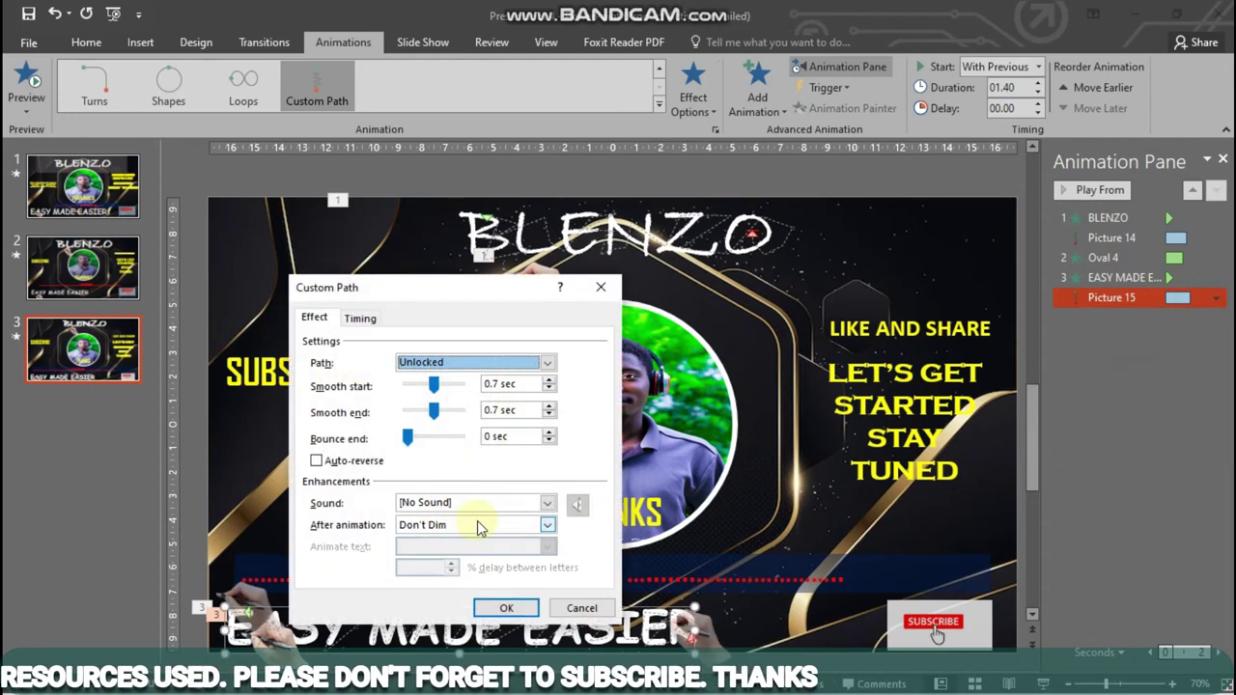
left_click(478, 527)
left_click(454, 608)
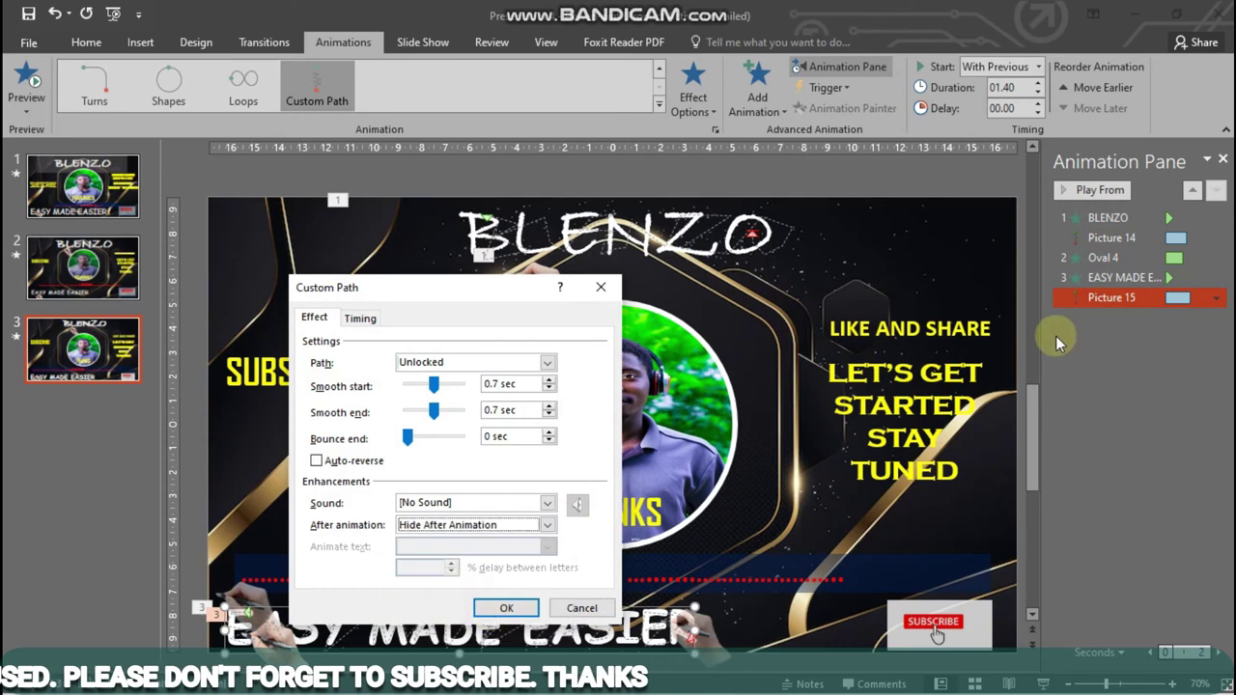
left_click(505, 608)
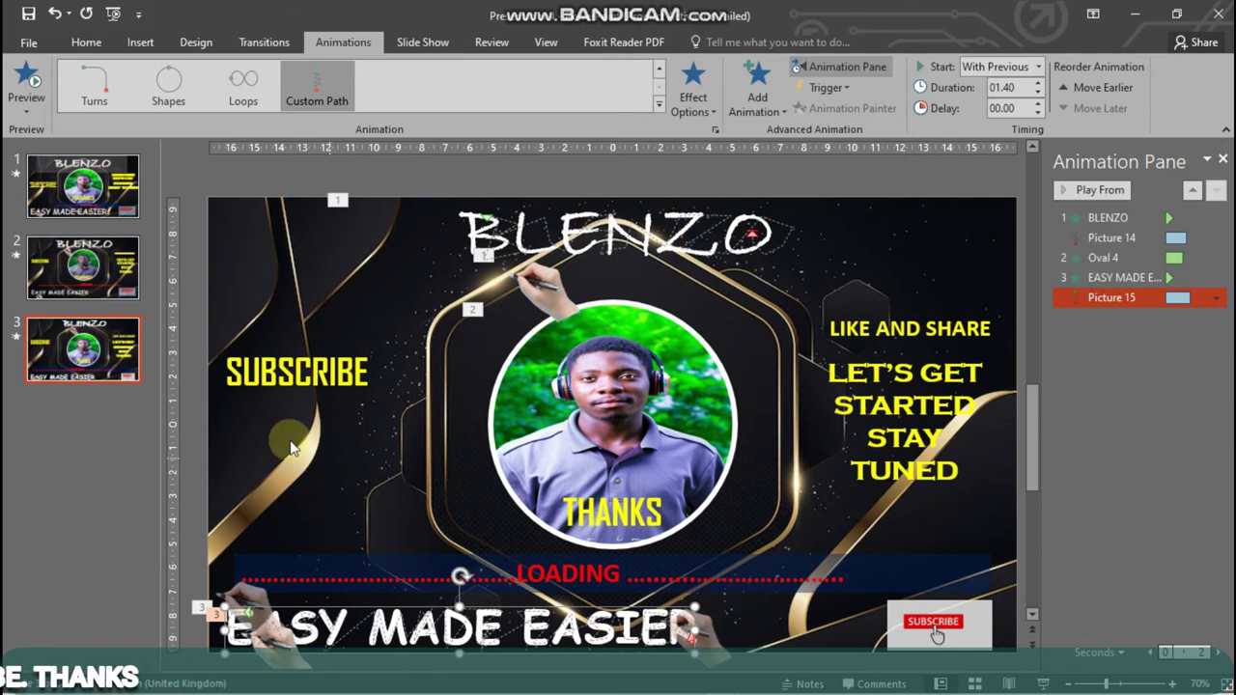
left_click(297, 400)
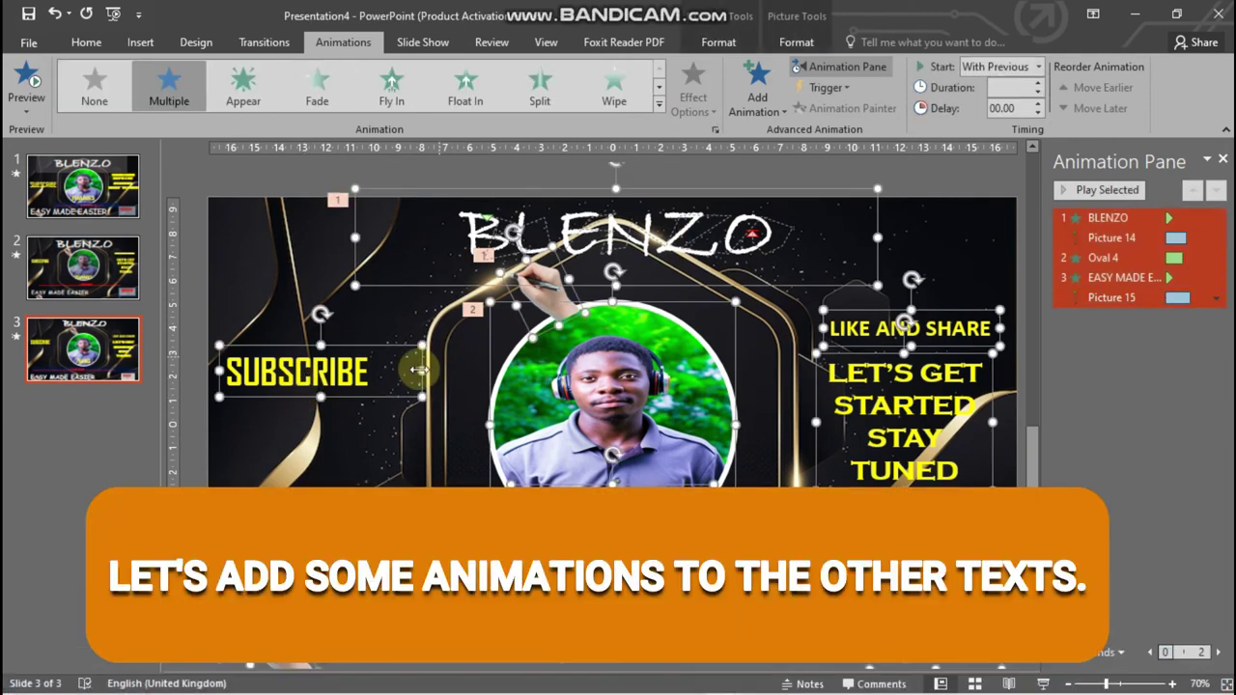
- Give SUBSCRIBE an Appear animation revealing it by letter with a 0.5 s delay
double_click(362, 380)
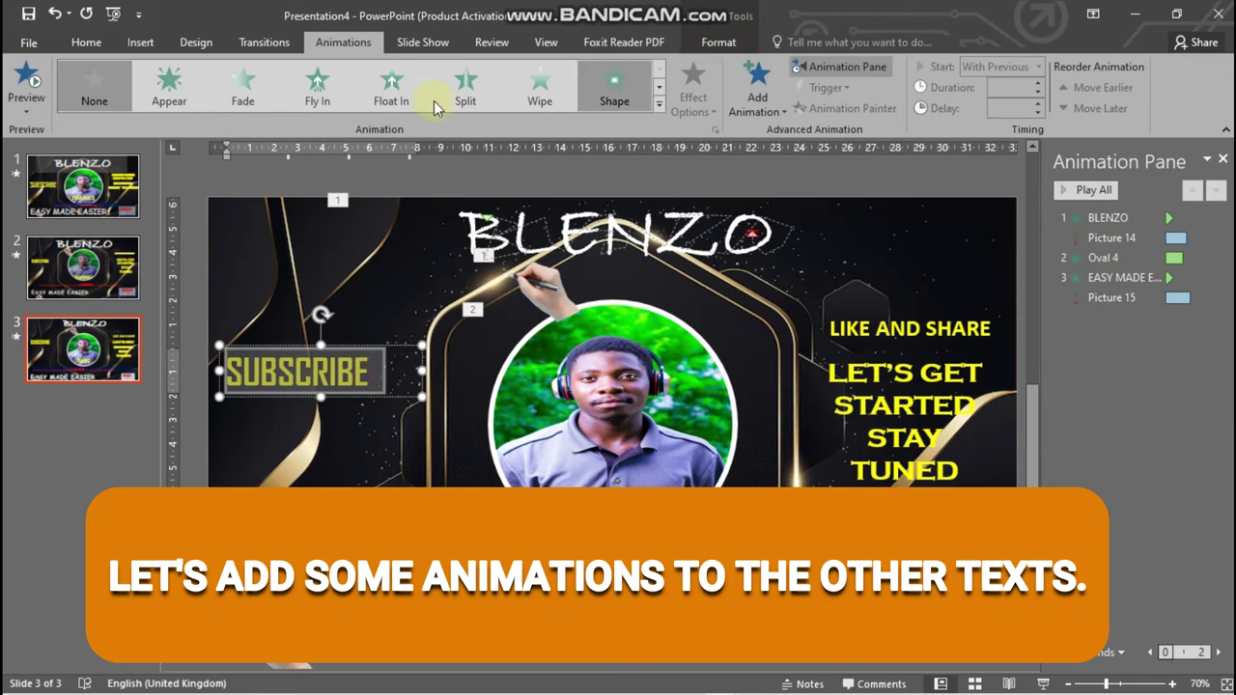
left_click(170, 87)
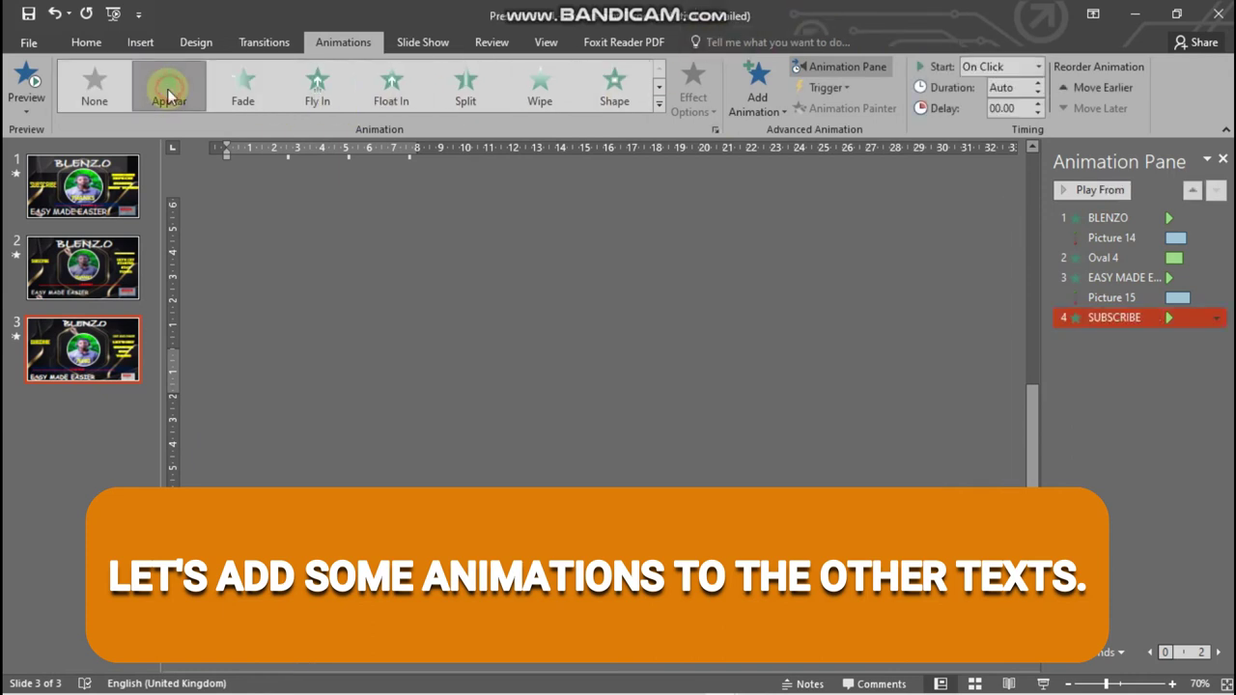
left_click(1215, 318)
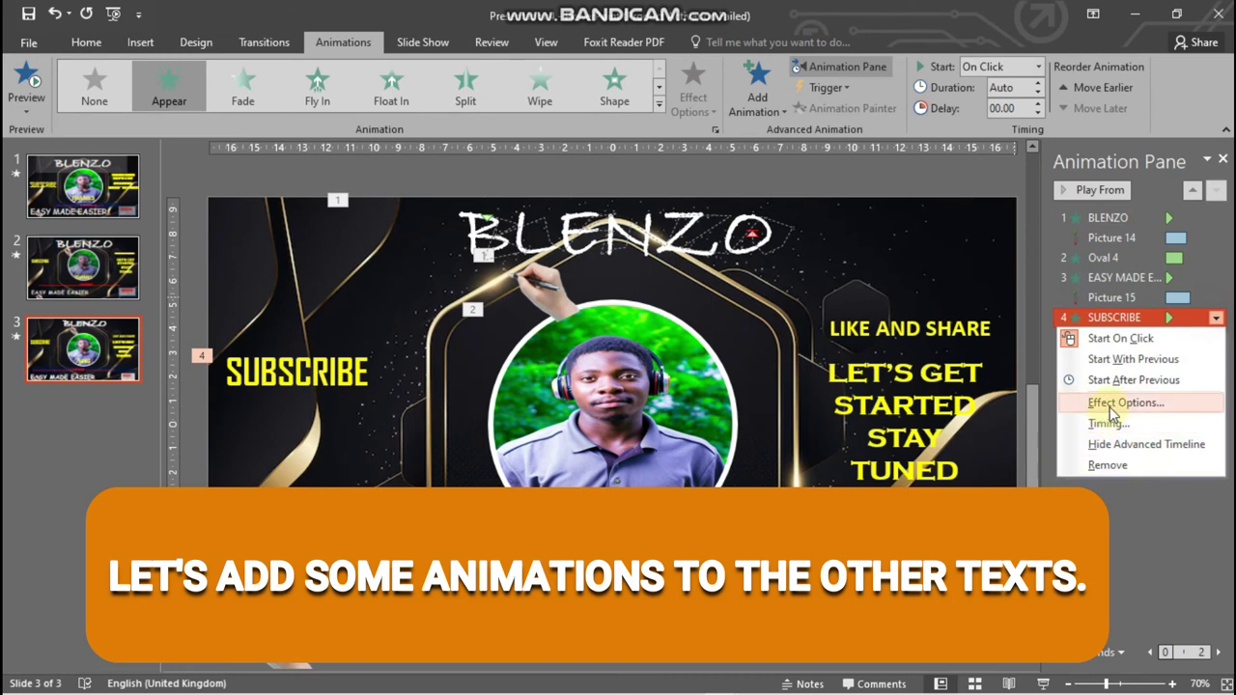
left_click(1110, 403)
left_click(546, 436)
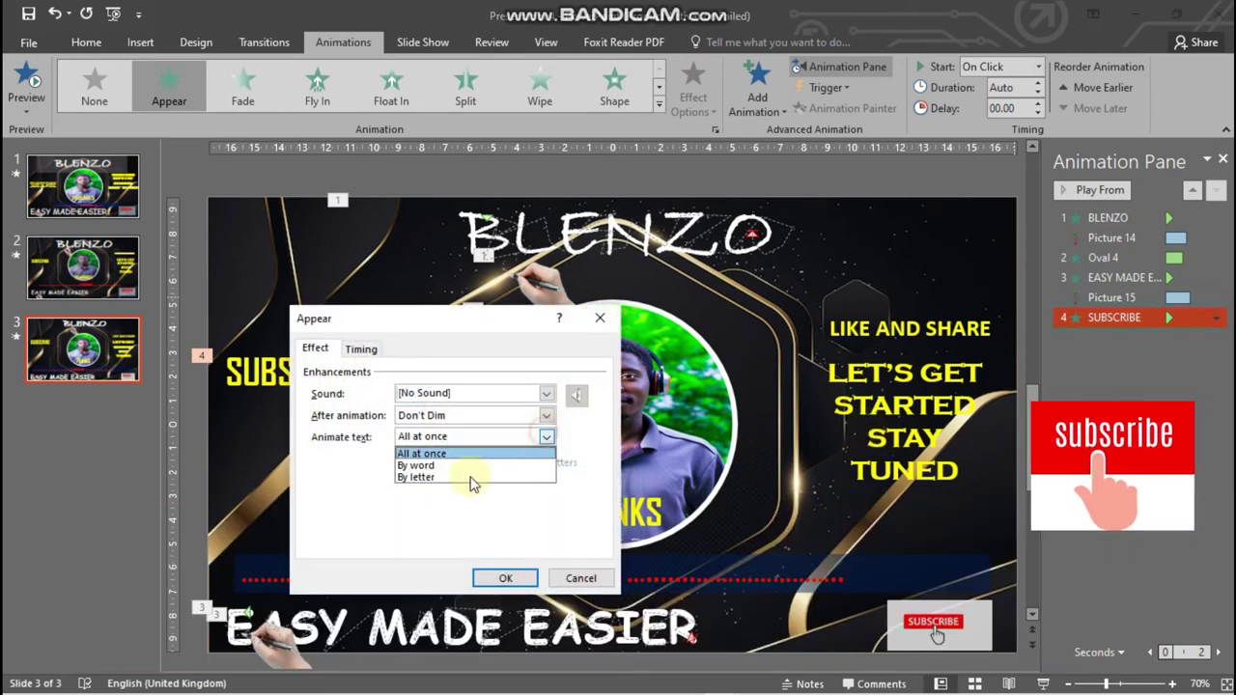
left_click(410, 477)
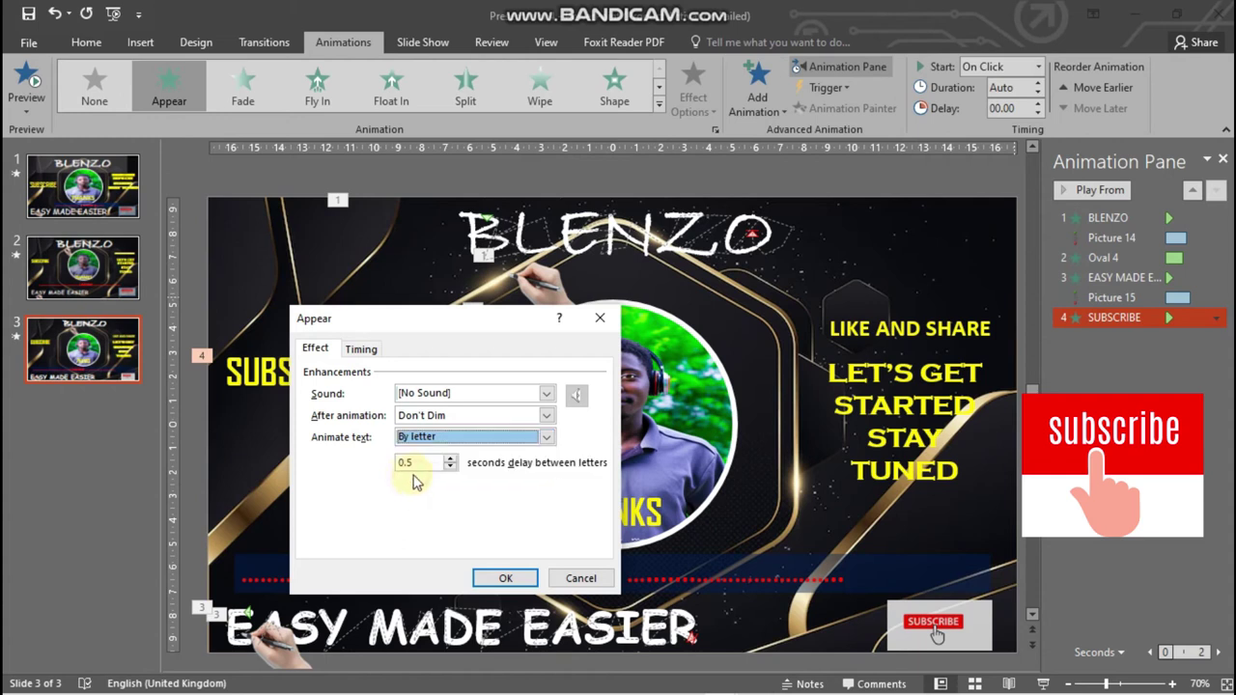
left_click(449, 466)
left_click(450, 467)
left_click(450, 467)
left_click(449, 466)
left_click(450, 466)
left_click(504, 577)
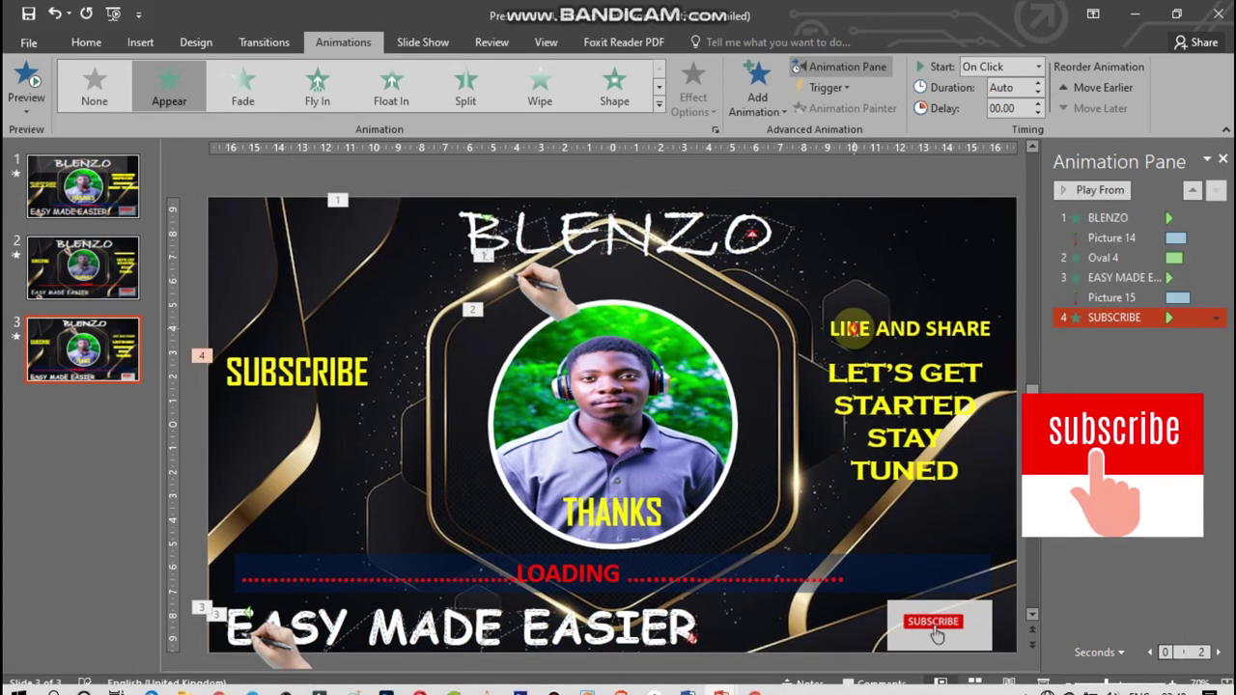
left_click(893, 331)
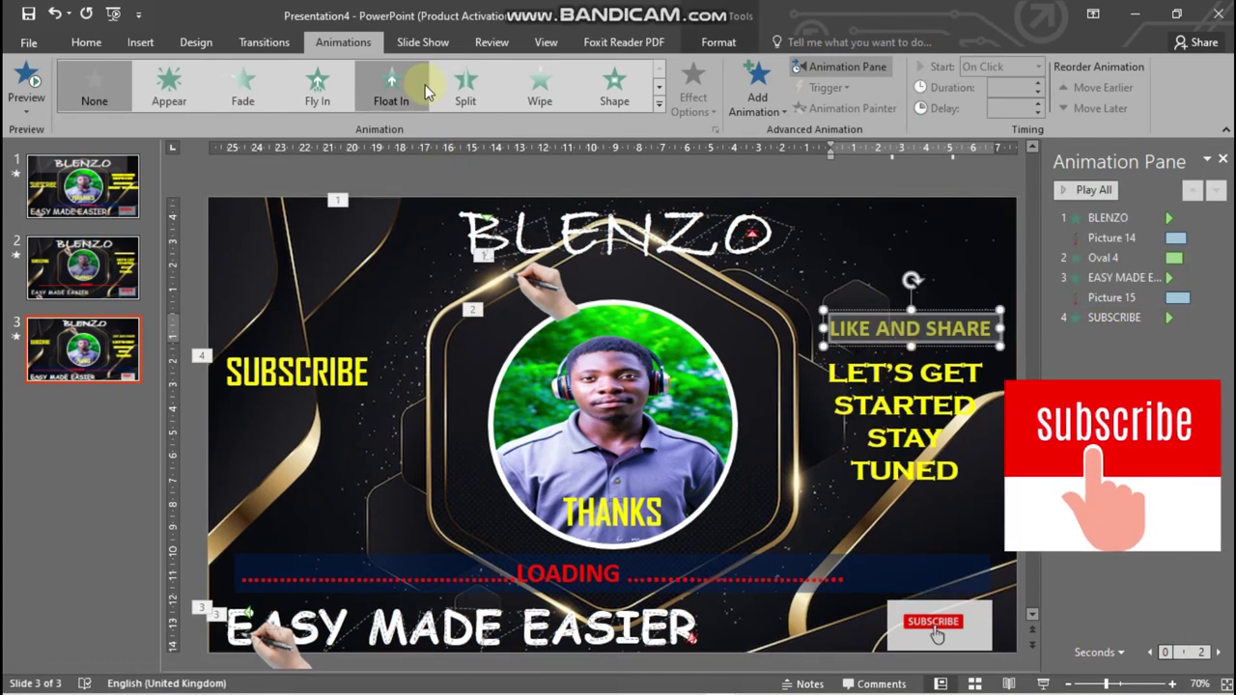
- Give LIKE AND SHARE a Split animation and LET'S GET STARTED STAY TUNED a Float In
left_click(462, 85)
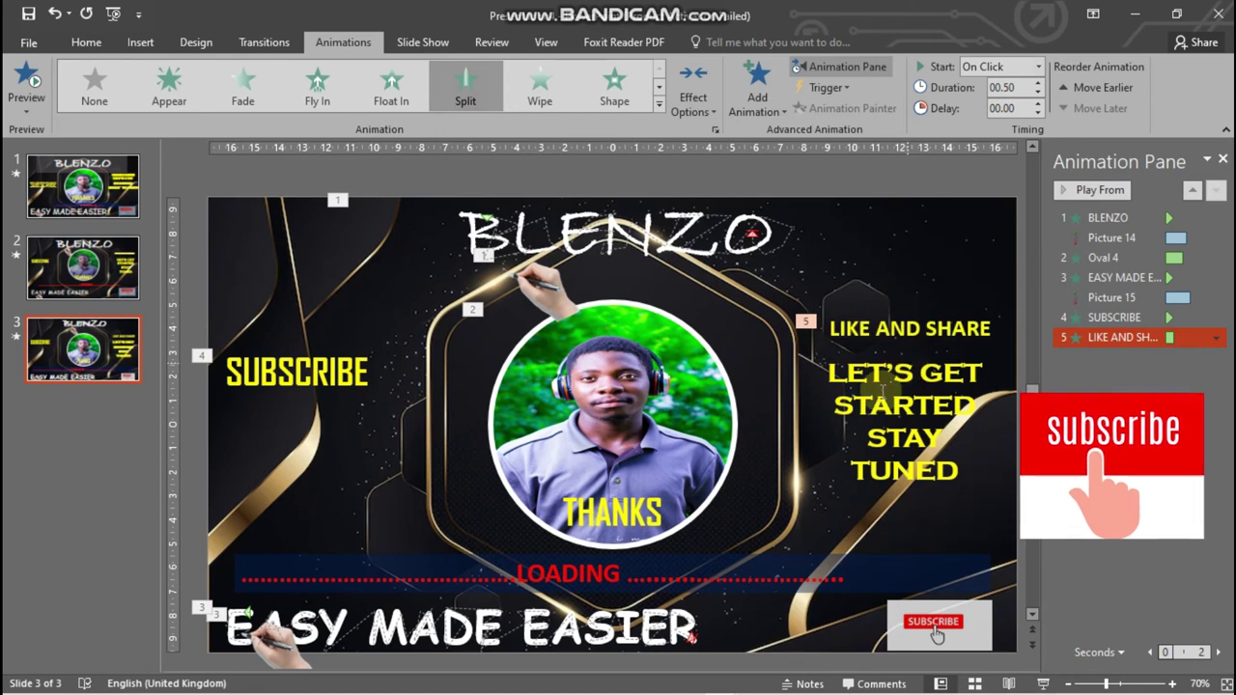
key("ctrl+a")
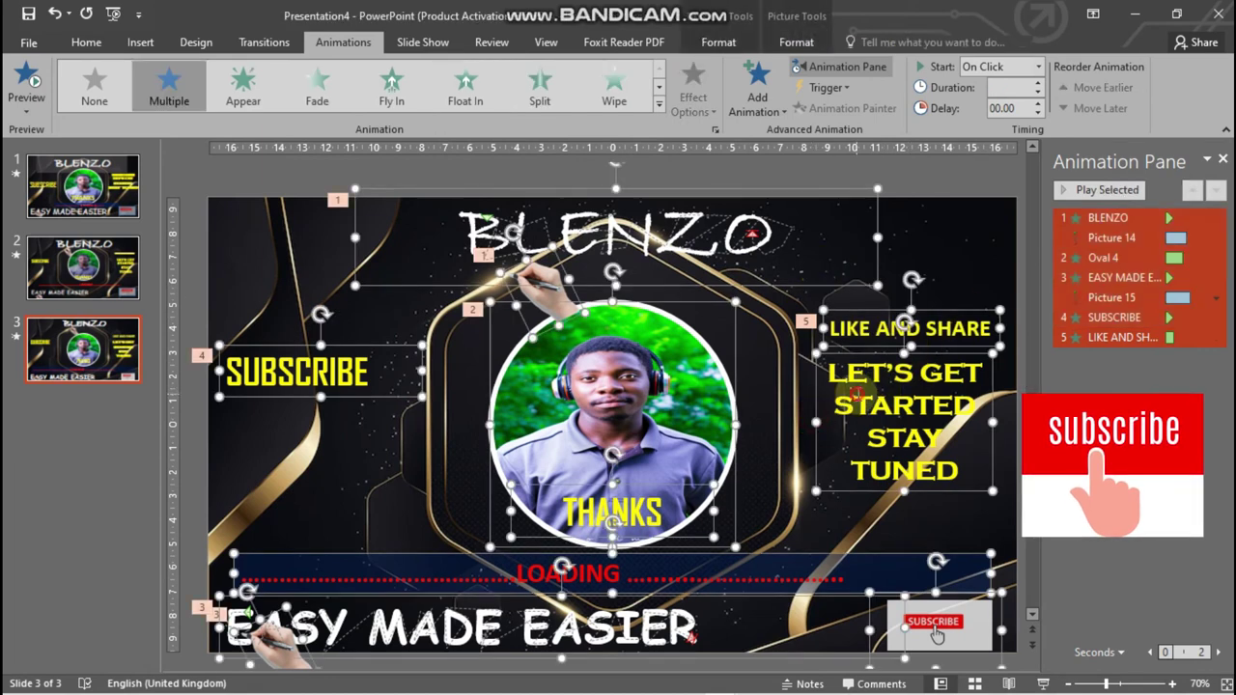
left_click(855, 393)
key("ctrl+a")
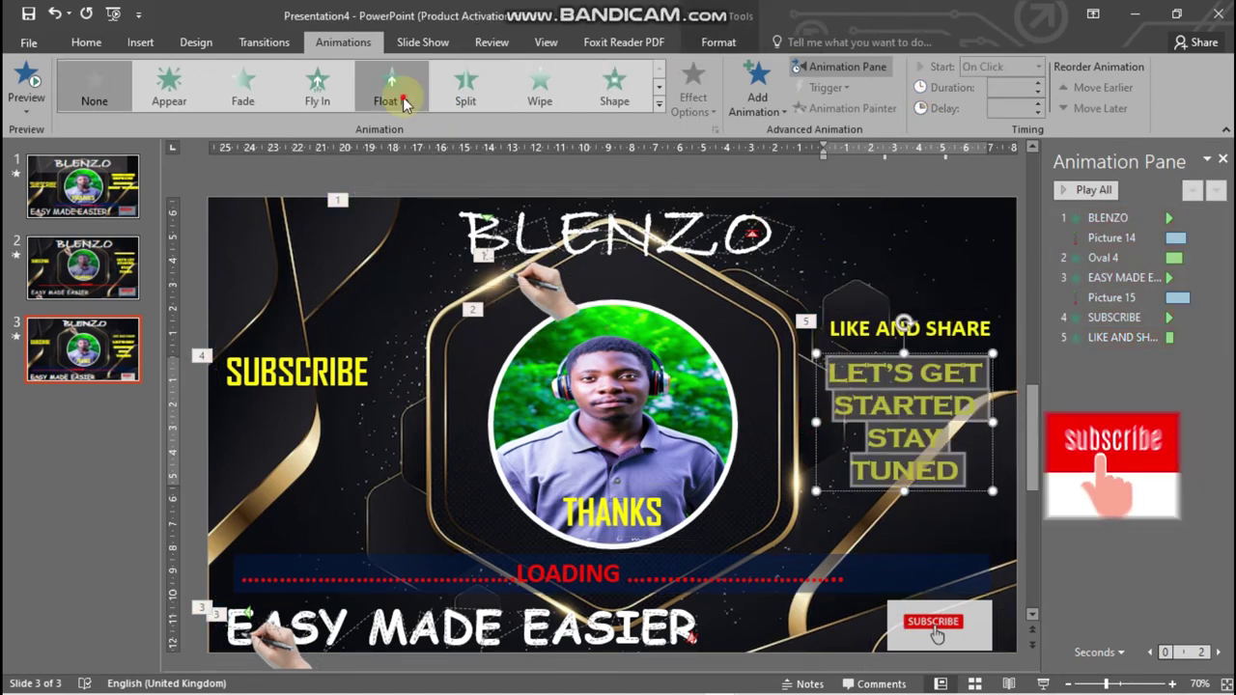
left_click(394, 89)
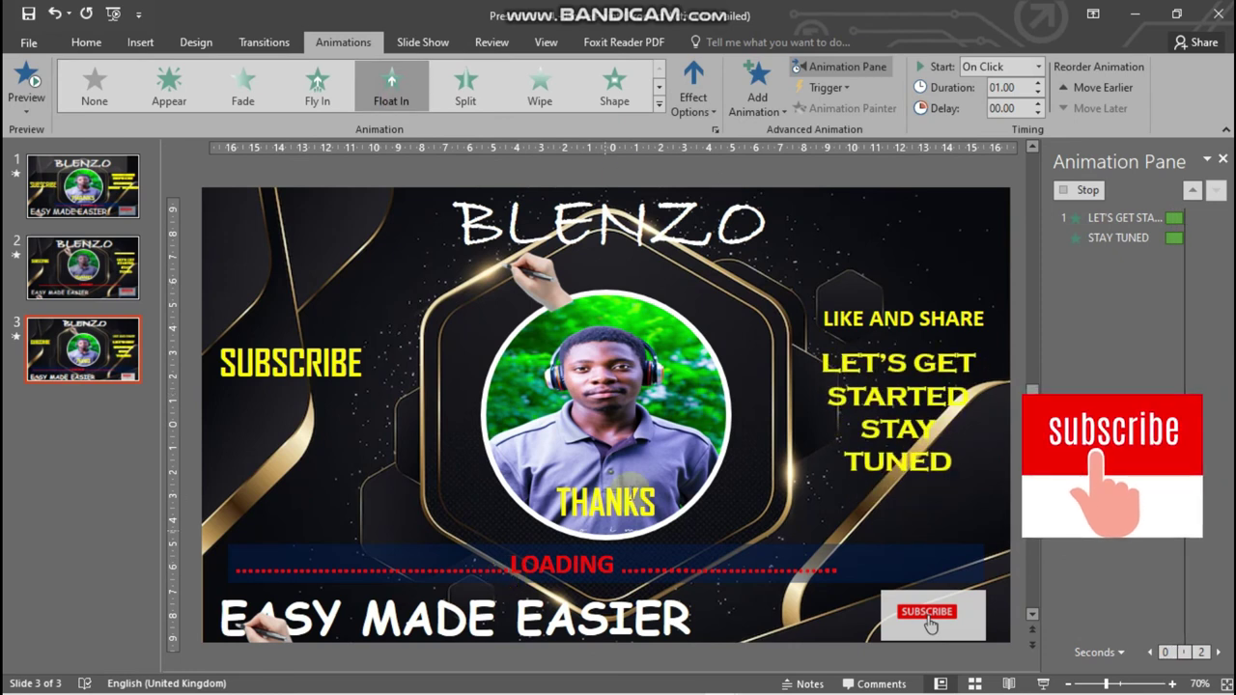
- Give the LOADING bar an Appear entrance revealing it by letter, 0.1 s apart
left_click(516, 577)
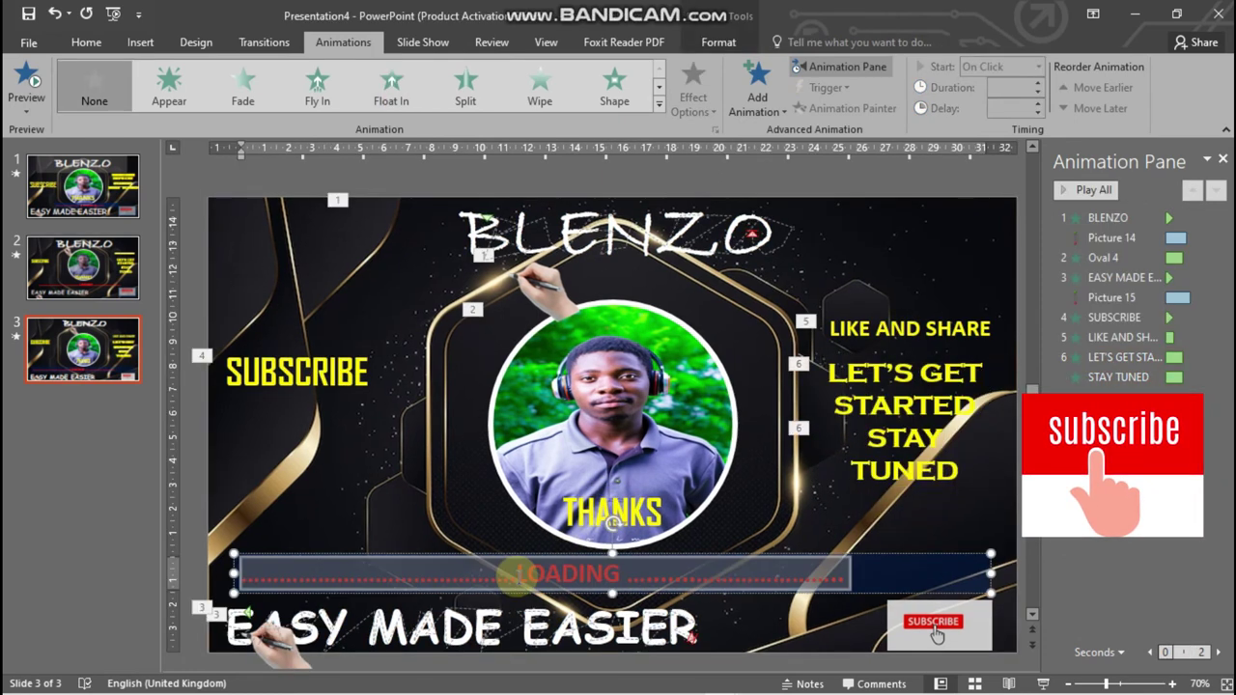
left_click(169, 85)
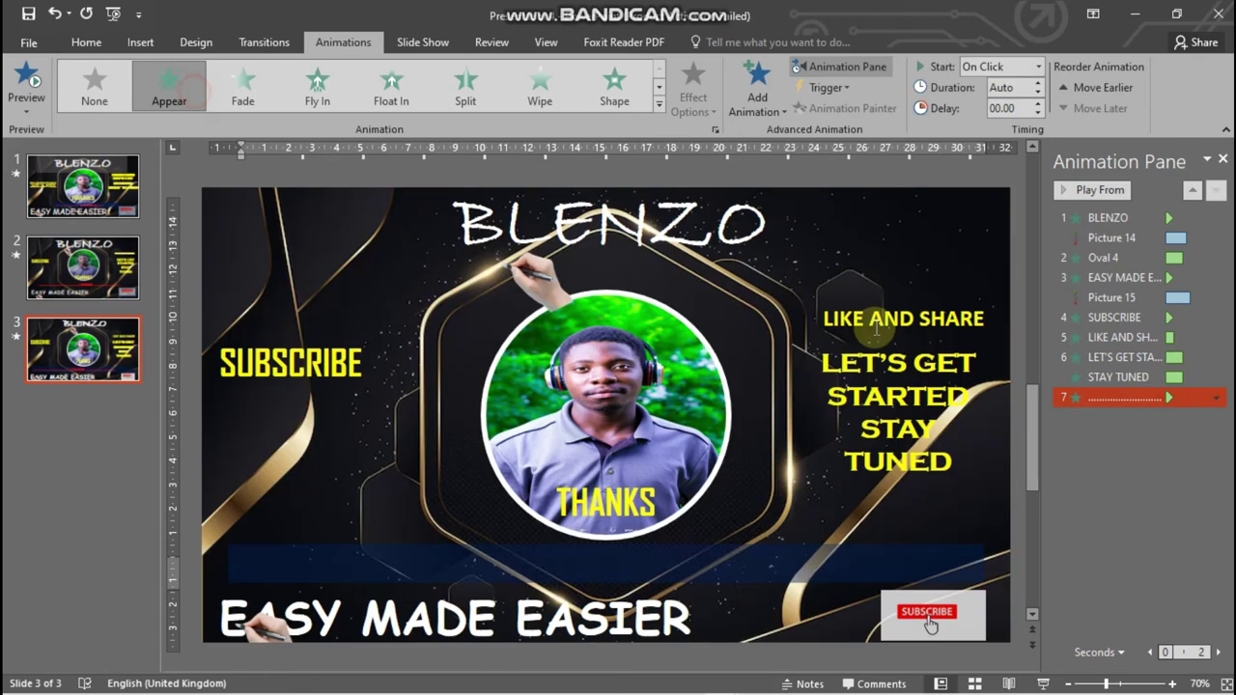
left_click(1214, 397)
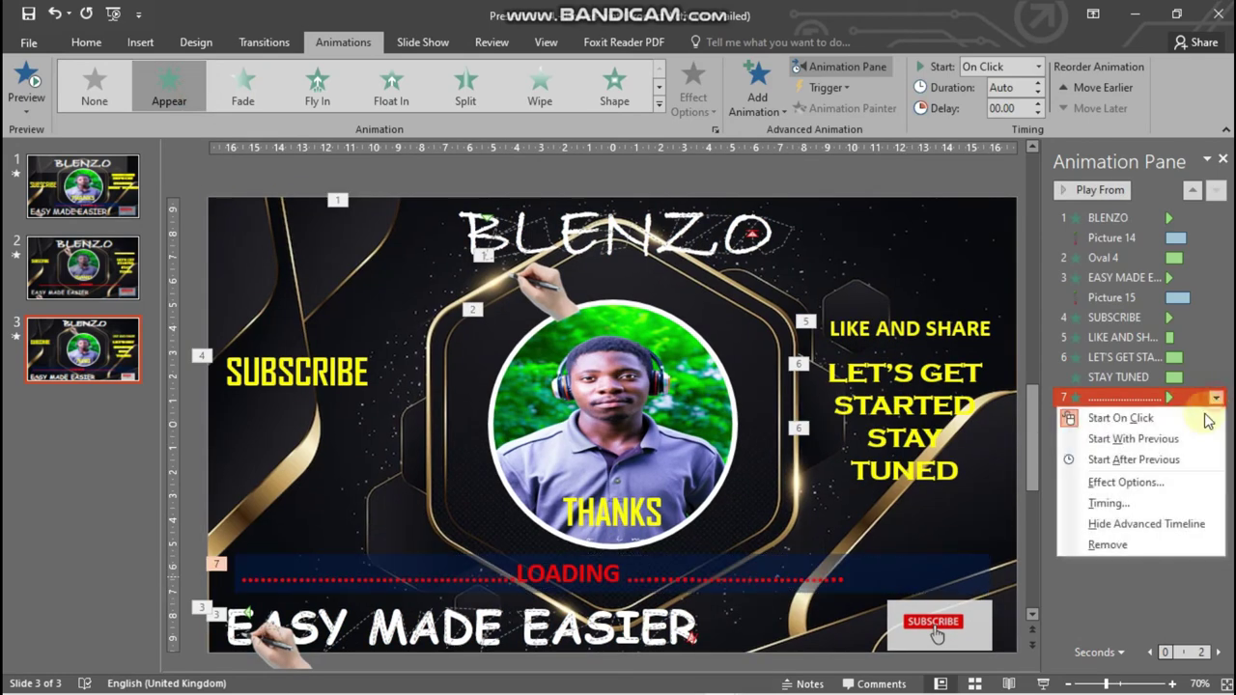
left_click(1120, 483)
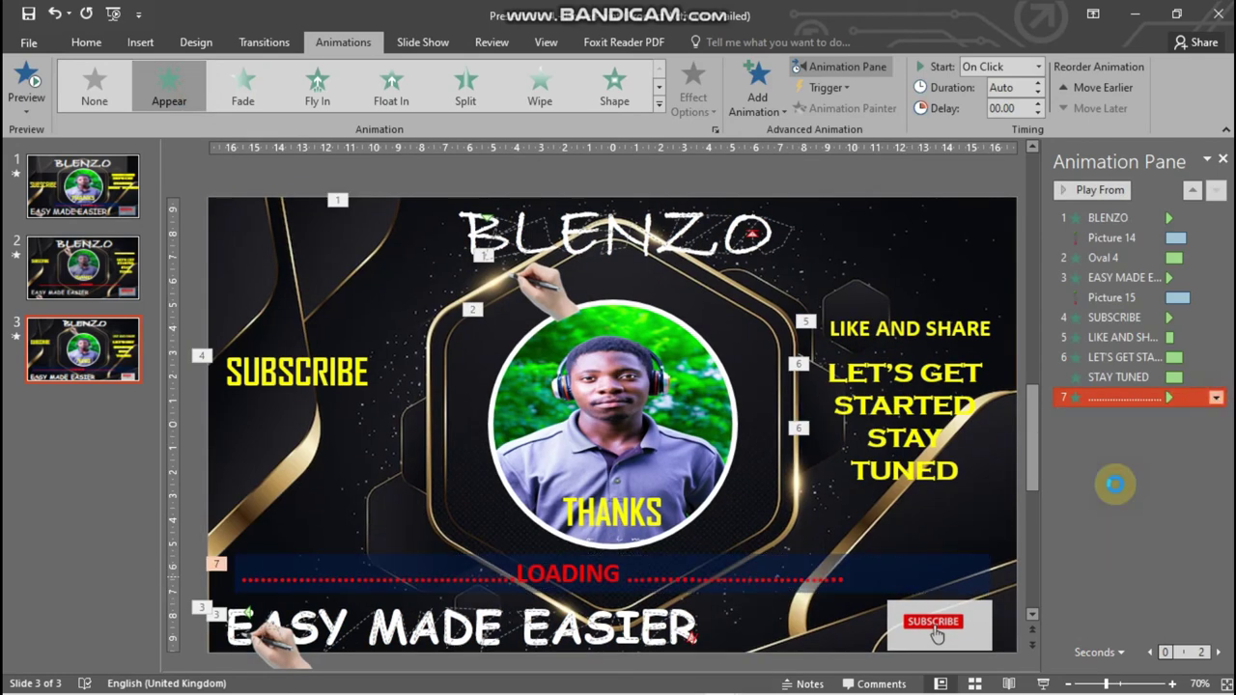
left_click(547, 438)
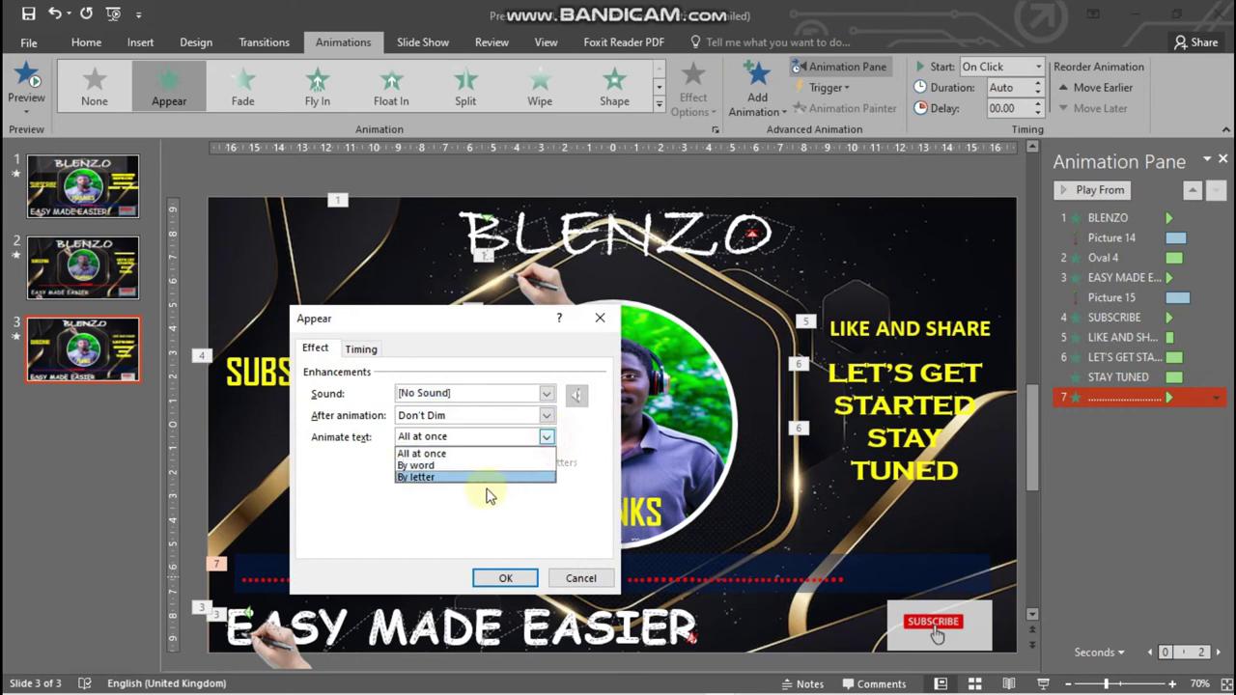
left_click(484, 479)
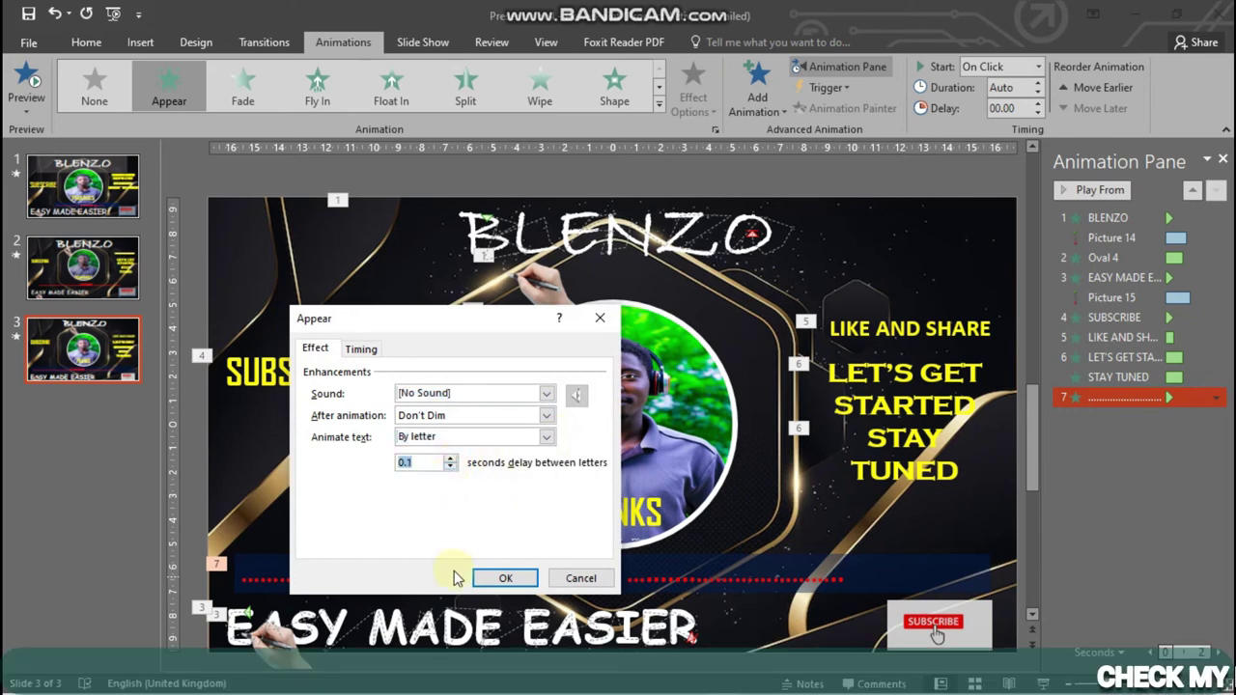
left_click(504, 578)
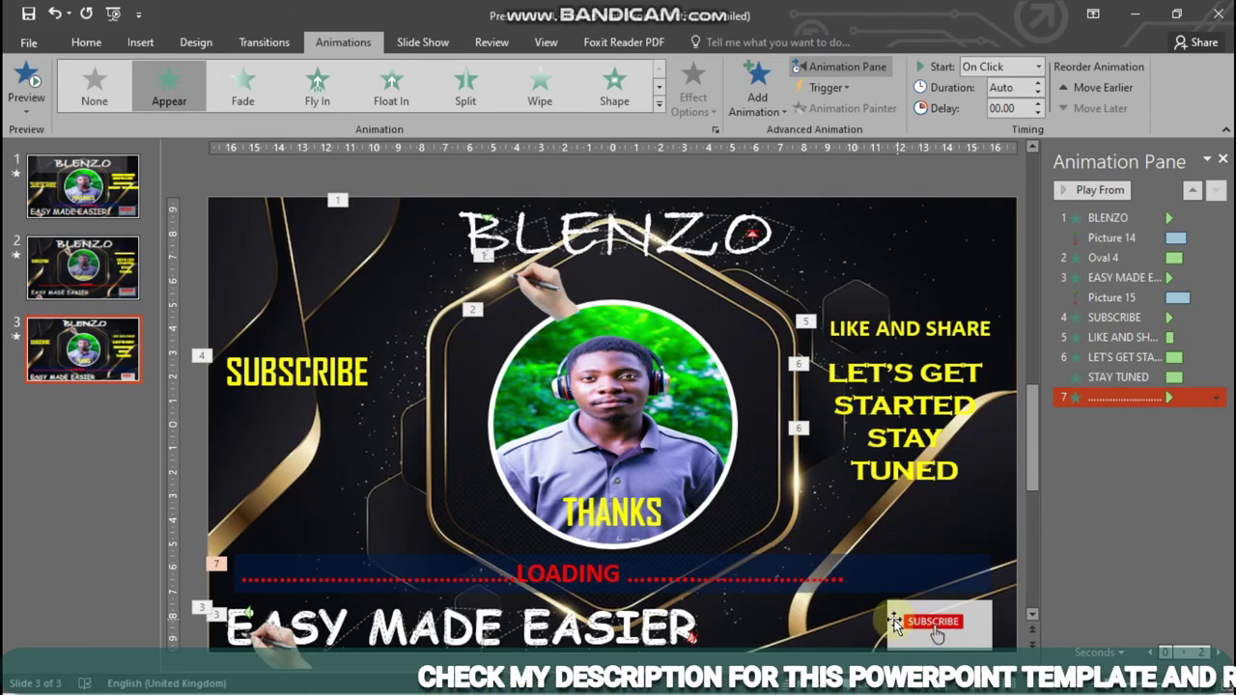
left_click(932, 626)
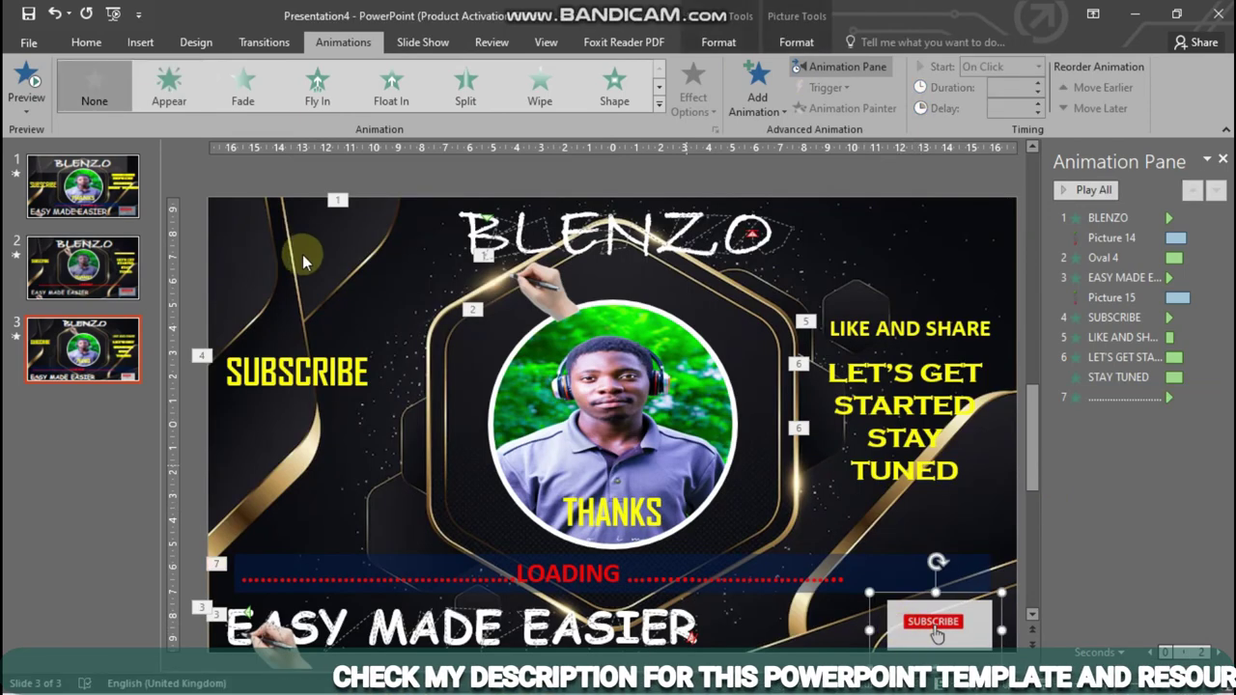
- Apply the Bounce entrance to the SUBSCRIBE button group (Group 13)
left_click(657, 85)
left_click(465, 85)
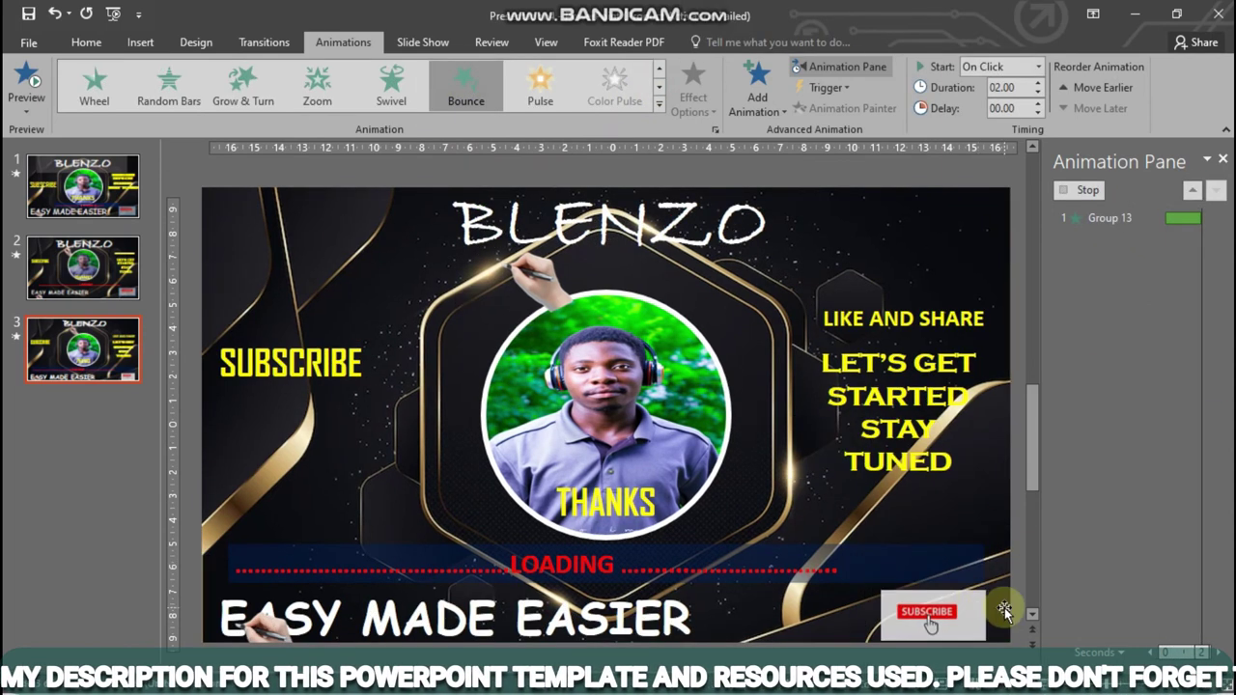
left_click(1214, 417)
left_click(1126, 502)
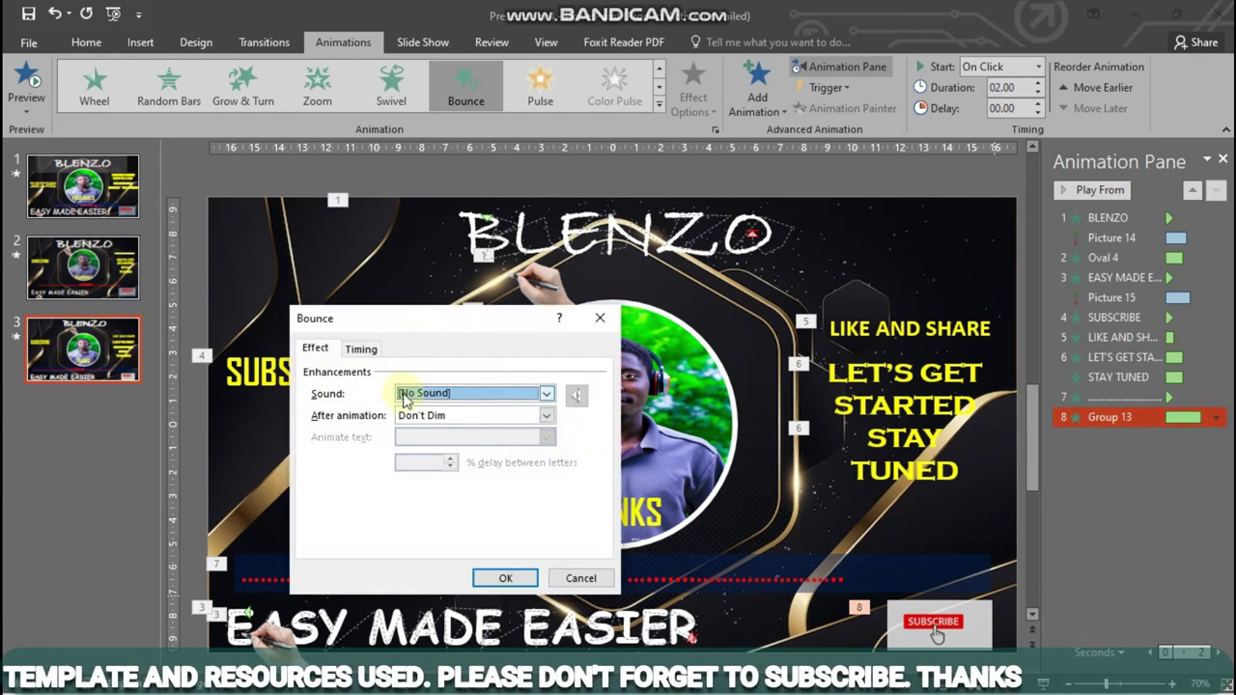
- Set the Bounce timing to repeat 2 times with a 1-second duration
left_click(360, 349)
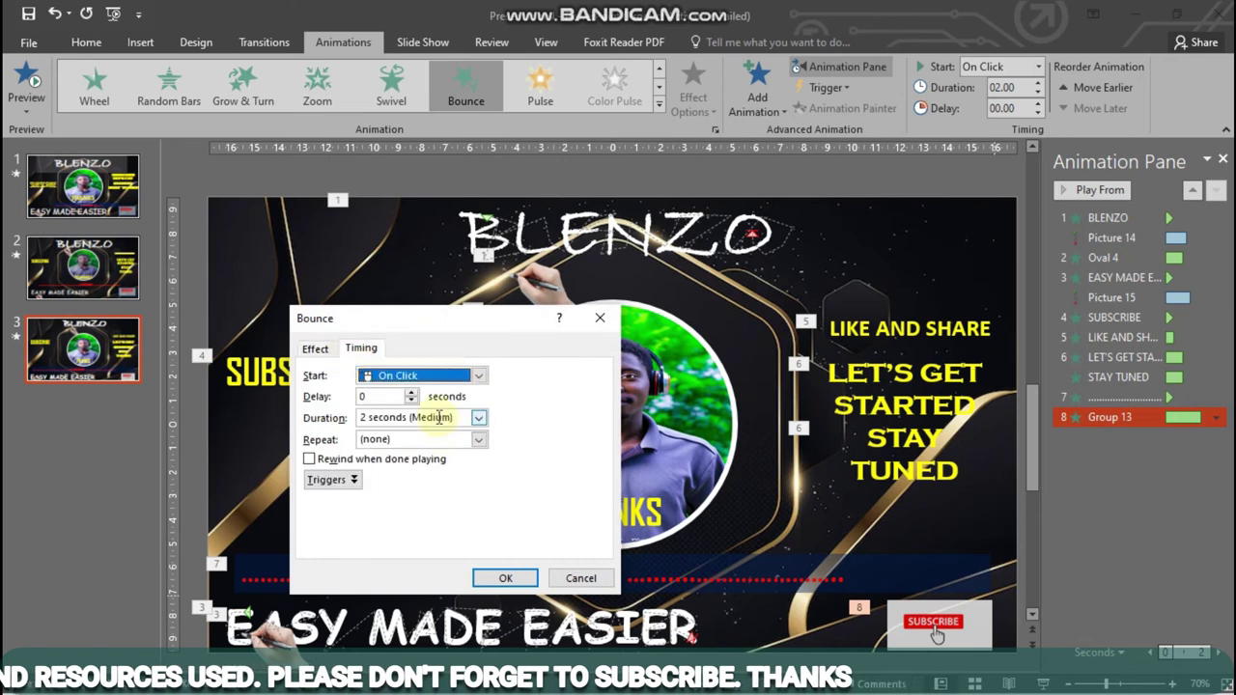
left_click(475, 443)
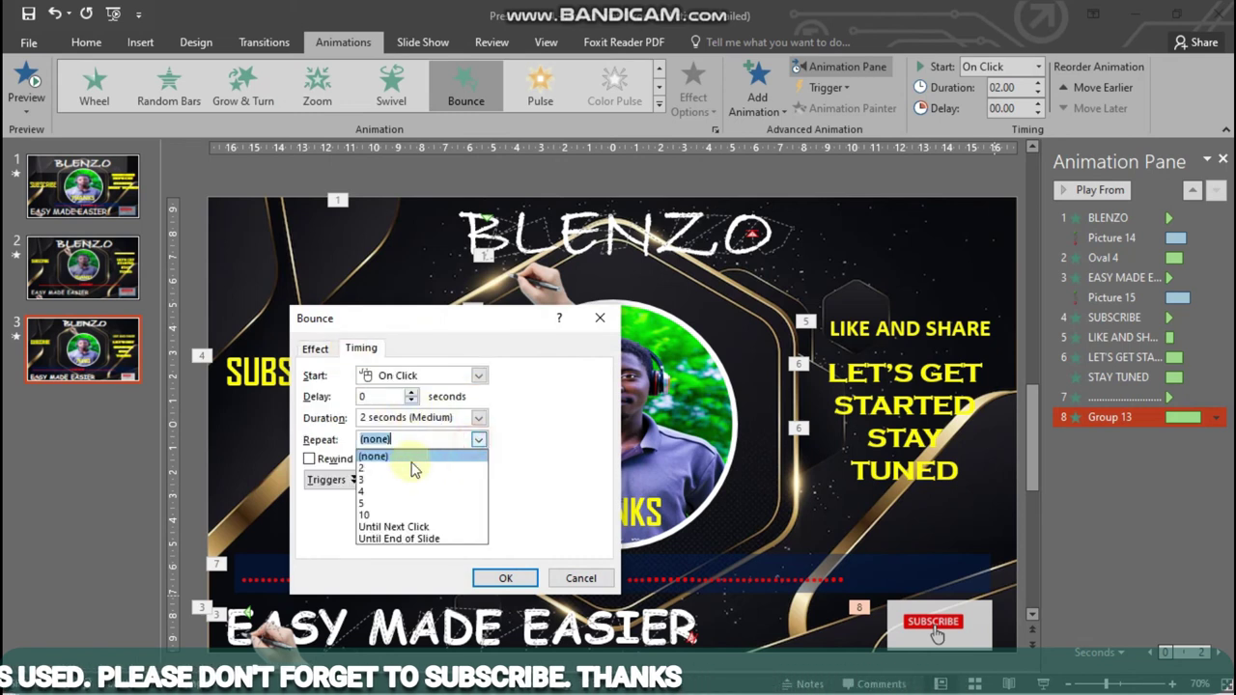
left_click(395, 468)
left_click(477, 418)
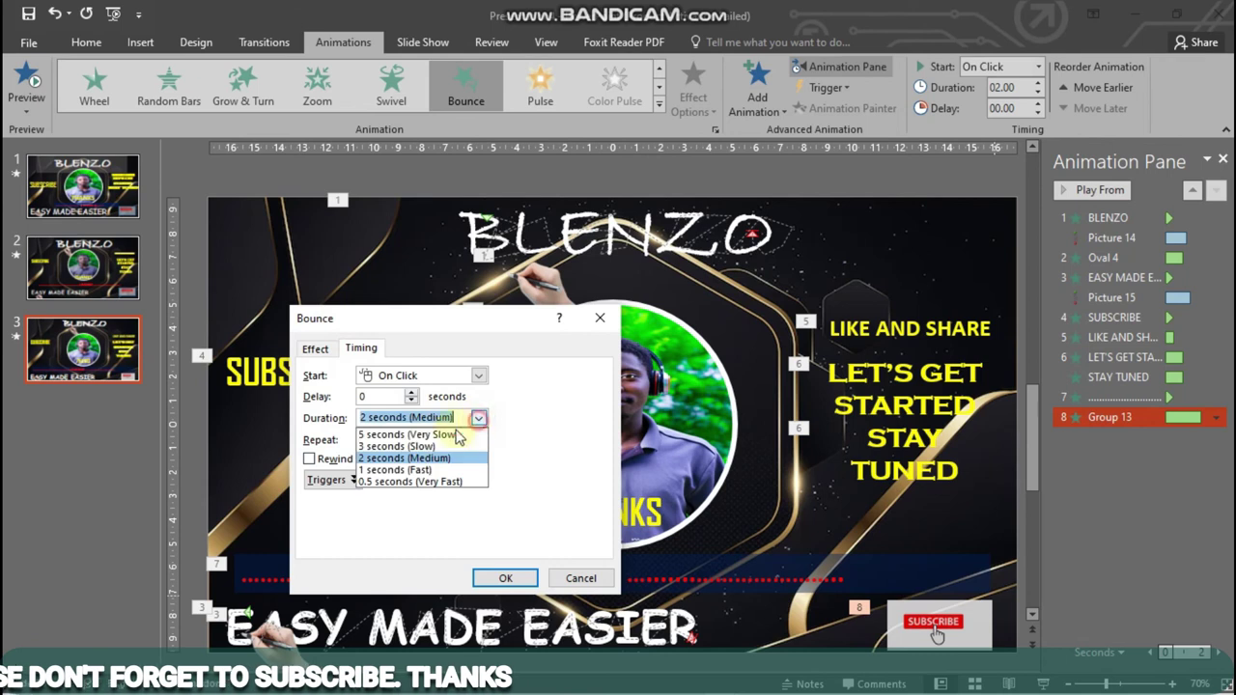
left_click(391, 470)
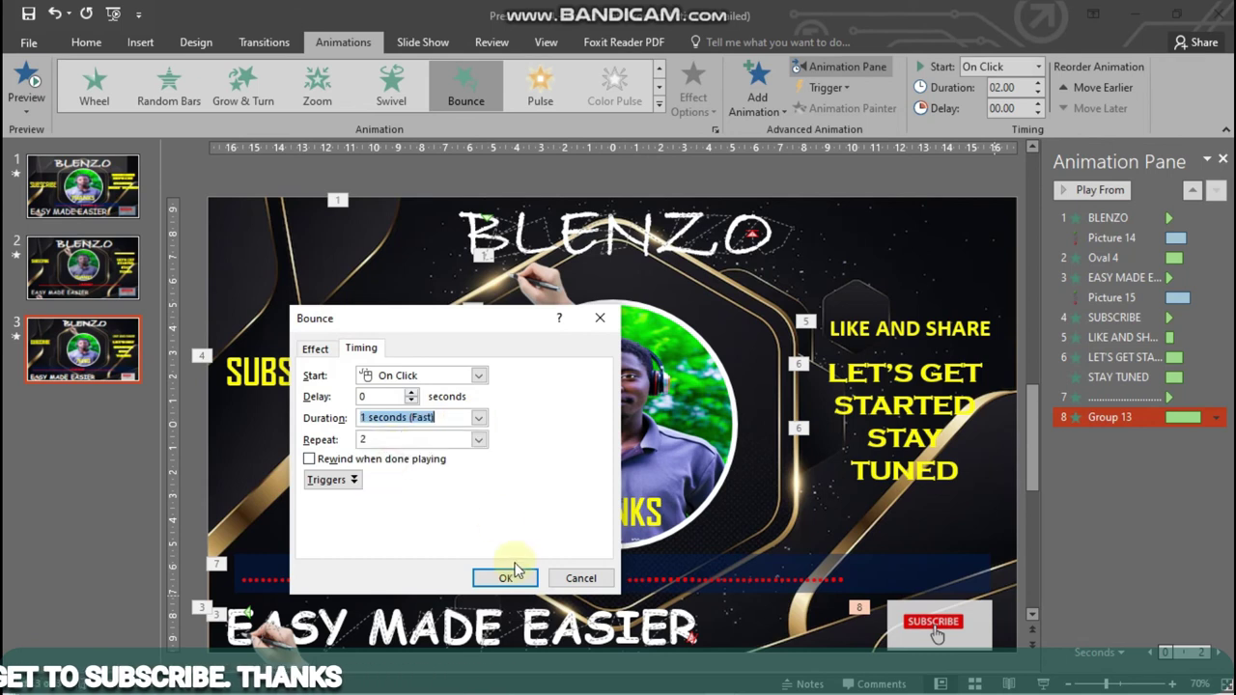
left_click(504, 579)
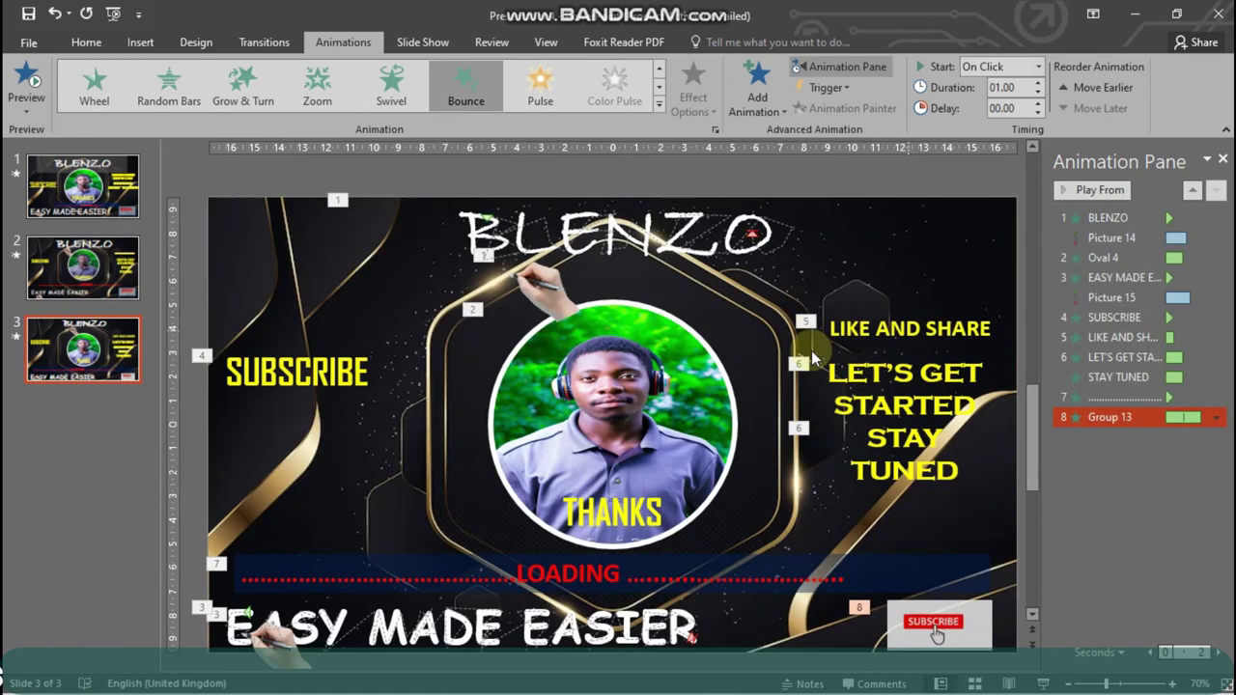
left_click(624, 508)
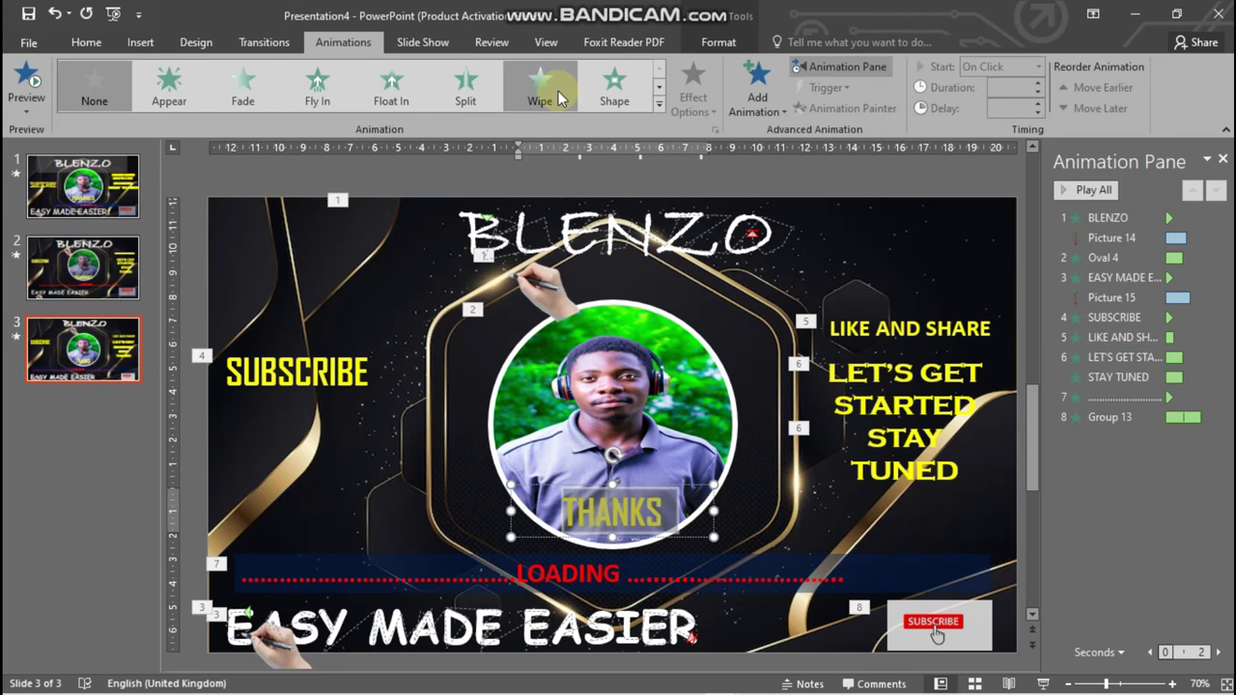
- Give the THANKS text a Wipe entrance with a 0.5-second delay
left_click(608, 83)
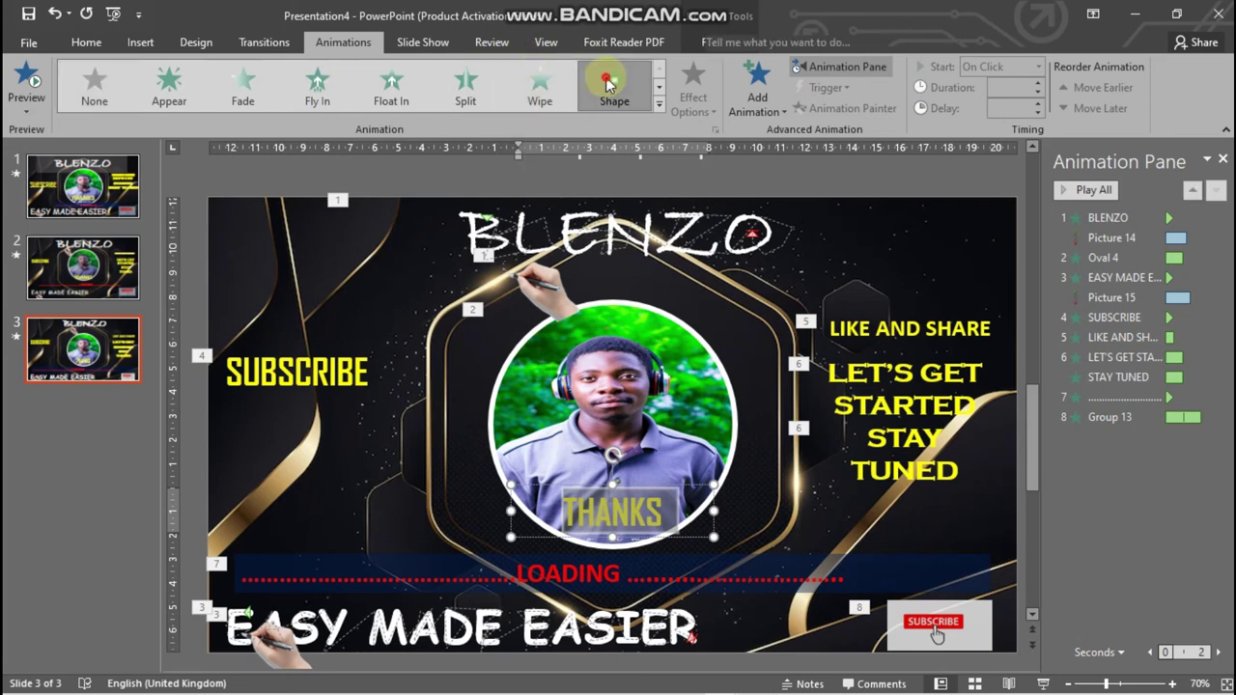
left_click(542, 87)
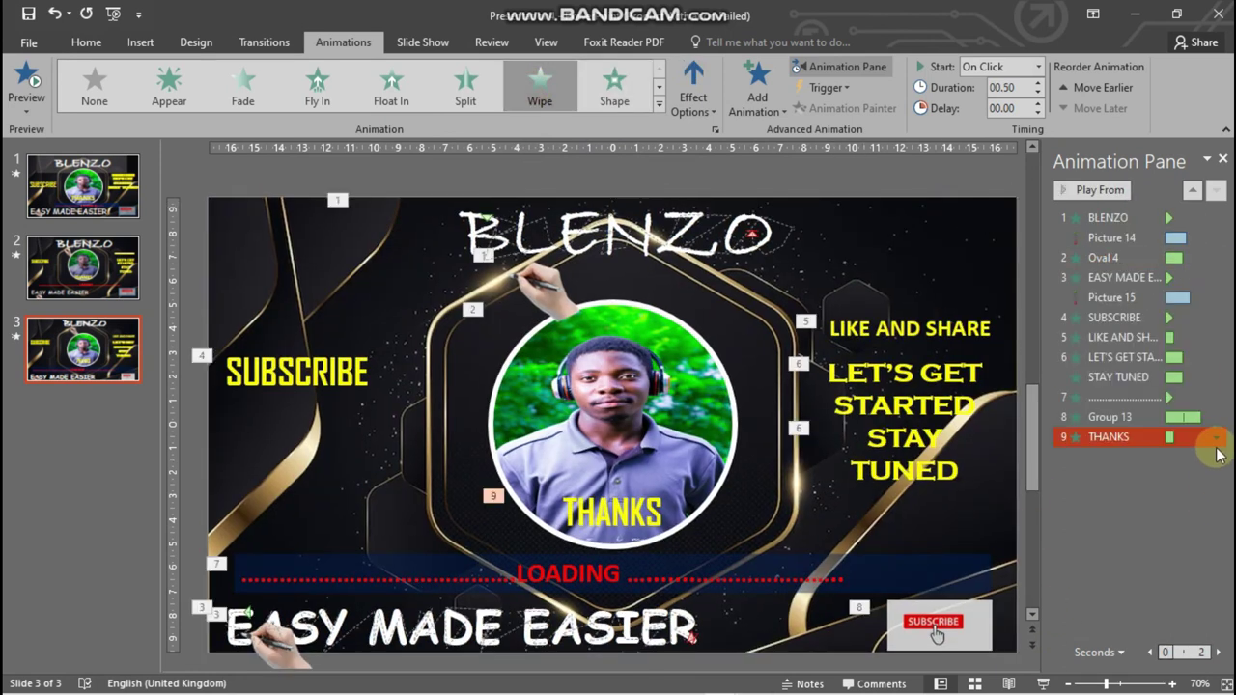
left_click(1214, 437)
left_click(1062, 518)
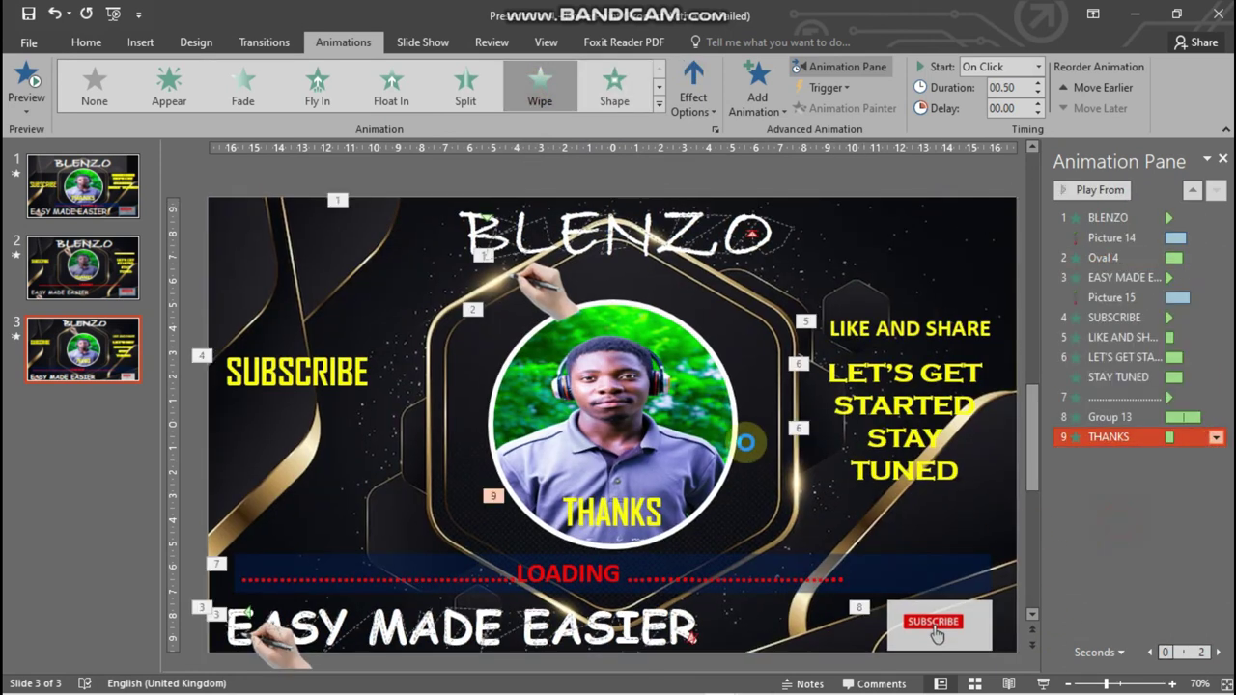
left_click(359, 349)
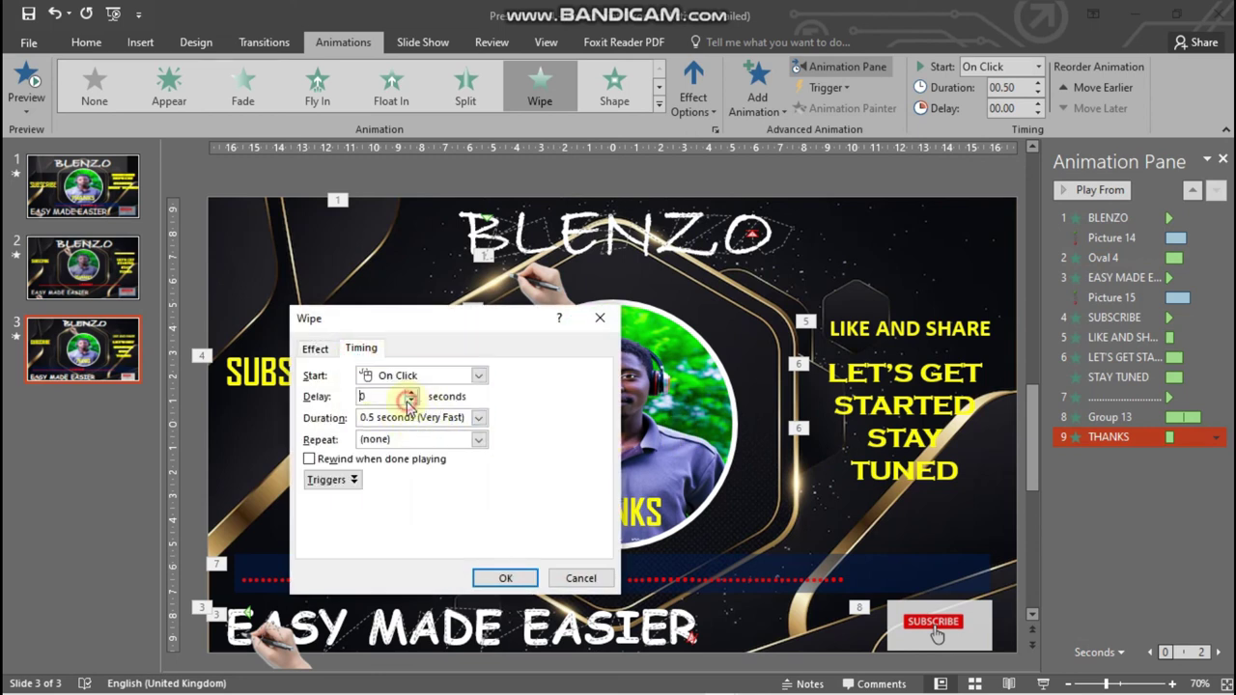
left_click(506, 578)
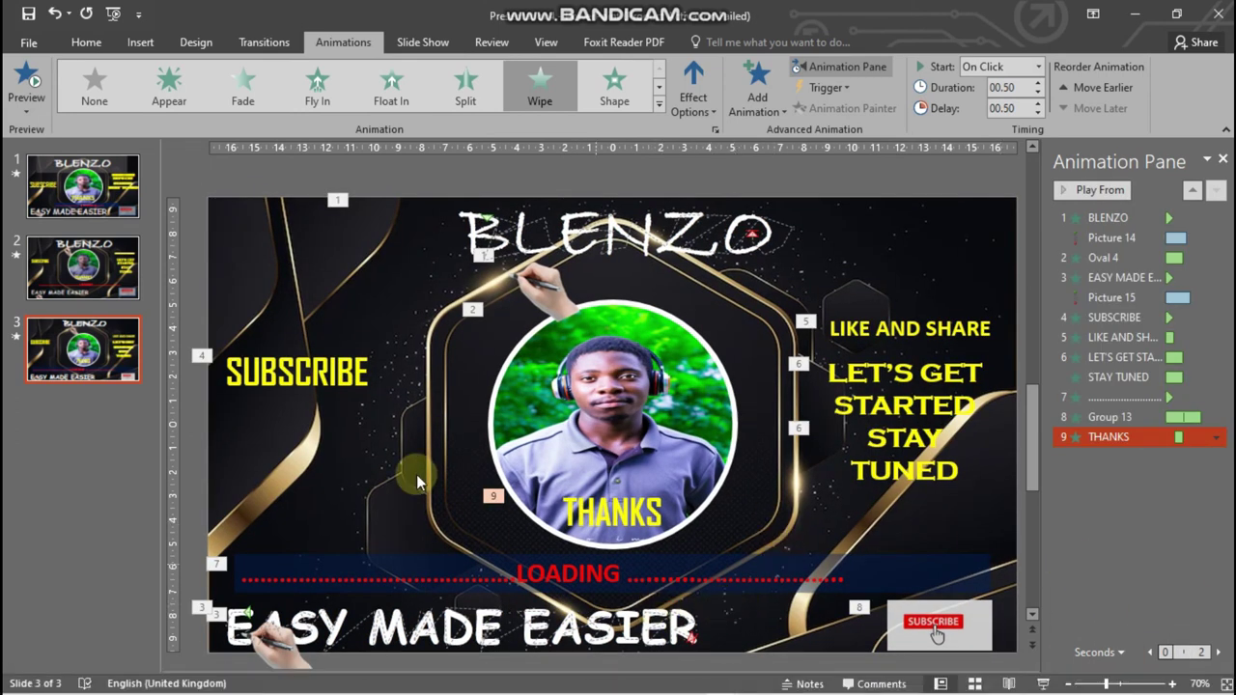
left_click(26, 89)
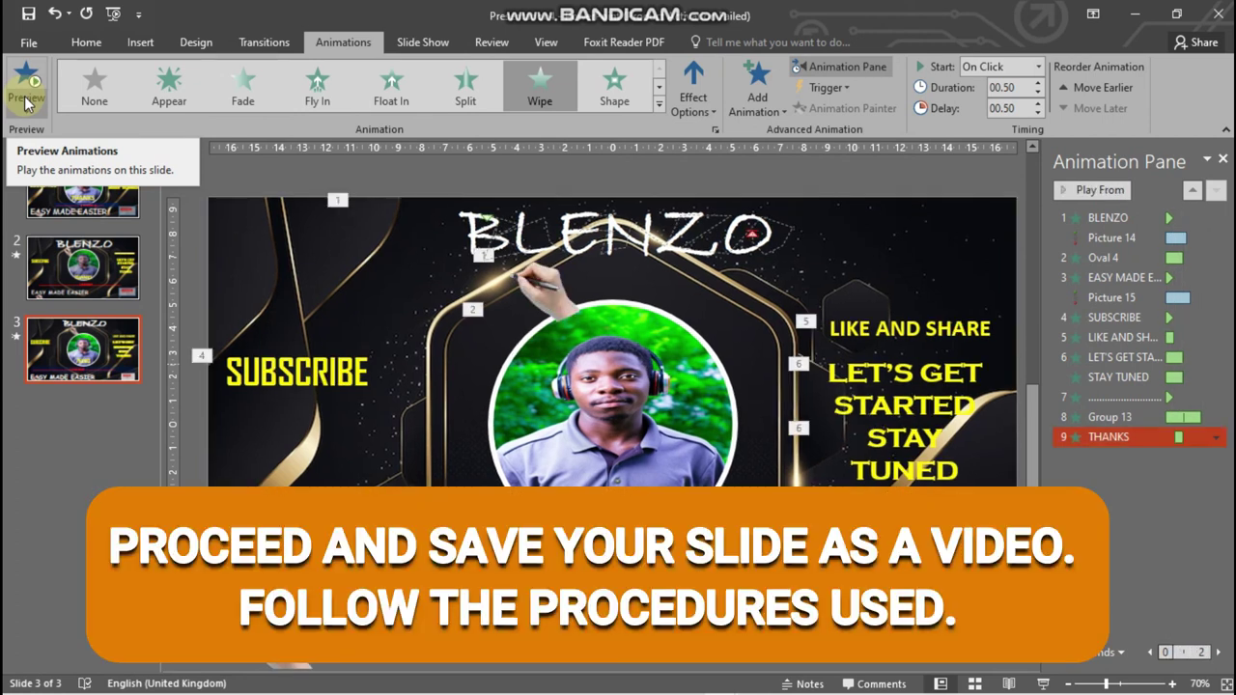
- Export the slide as the MPEG-4 video INTRO in the power point design folder
left_click(27, 43)
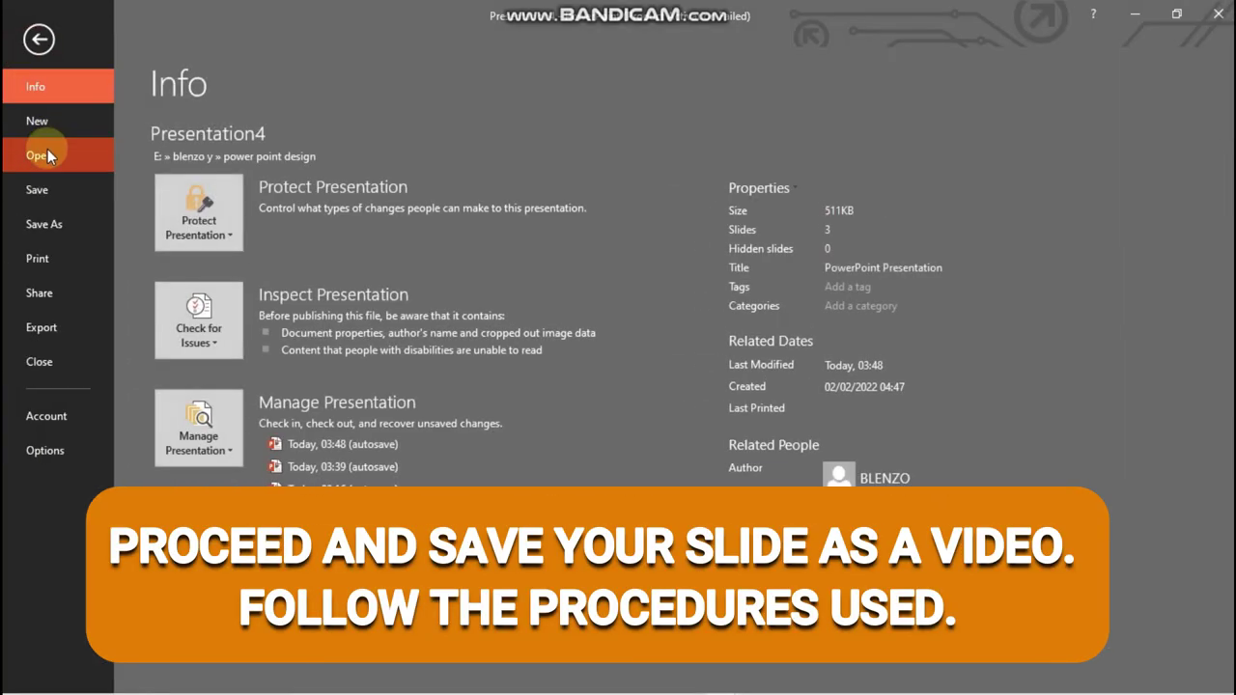
left_click(67, 225)
double_click(270, 203)
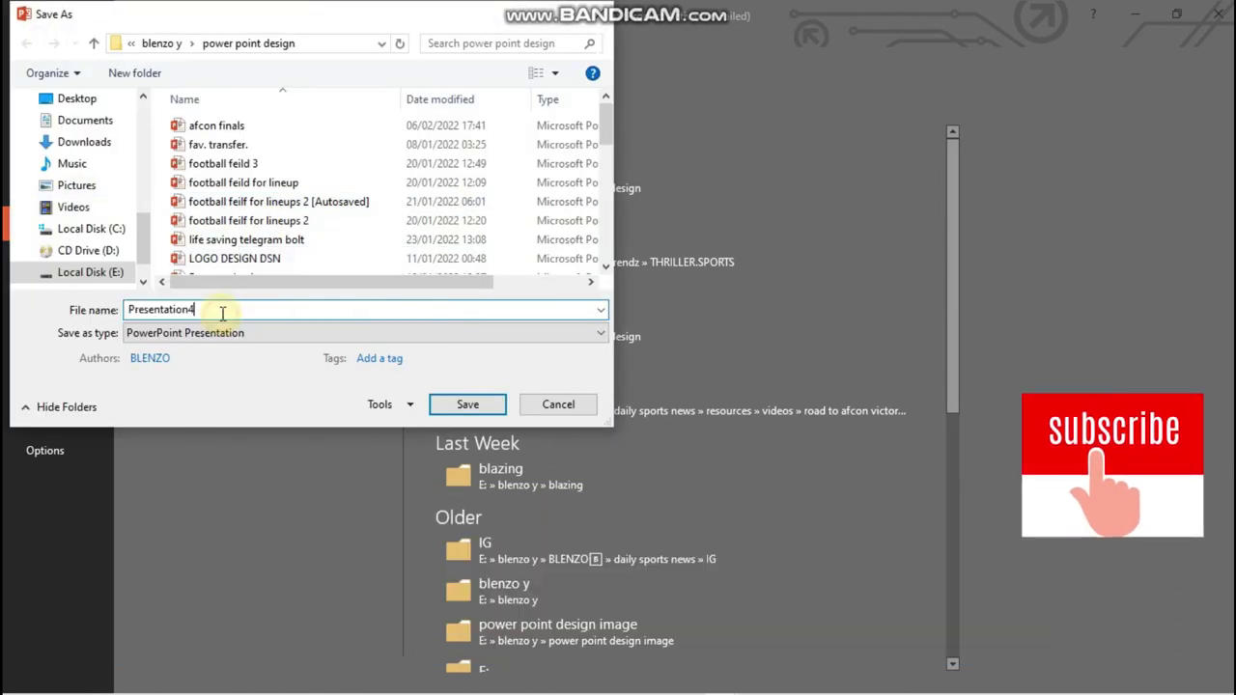
type("IN")
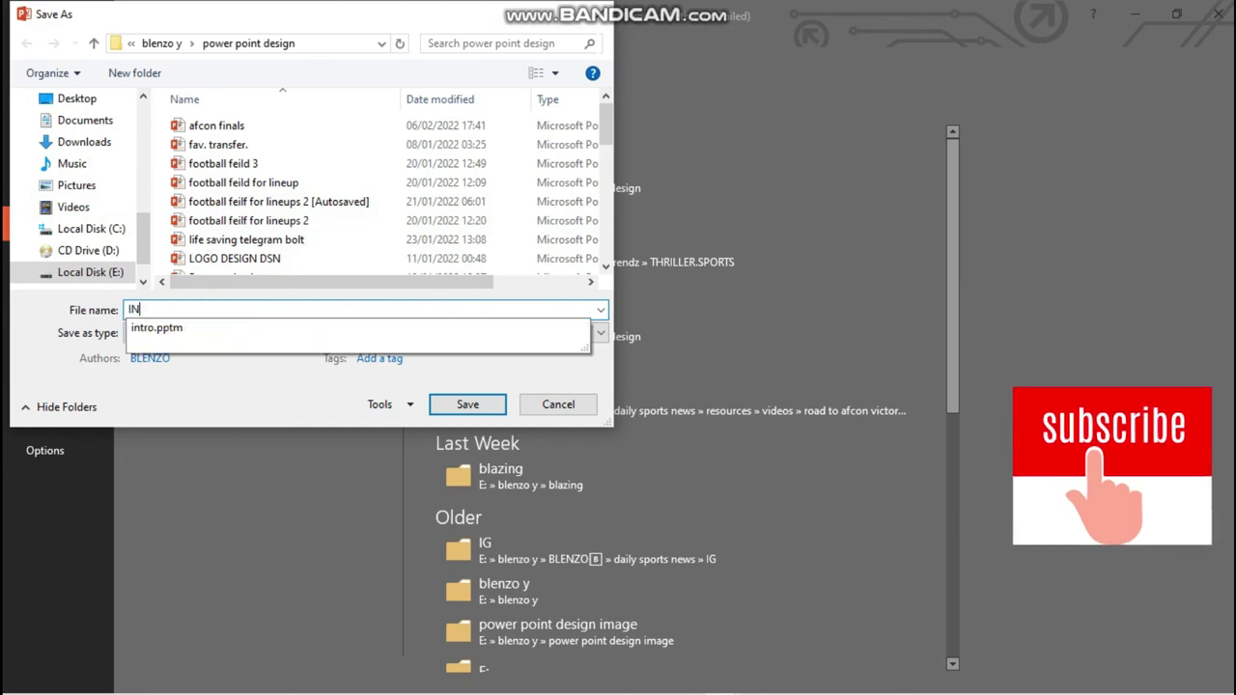
type("TRO")
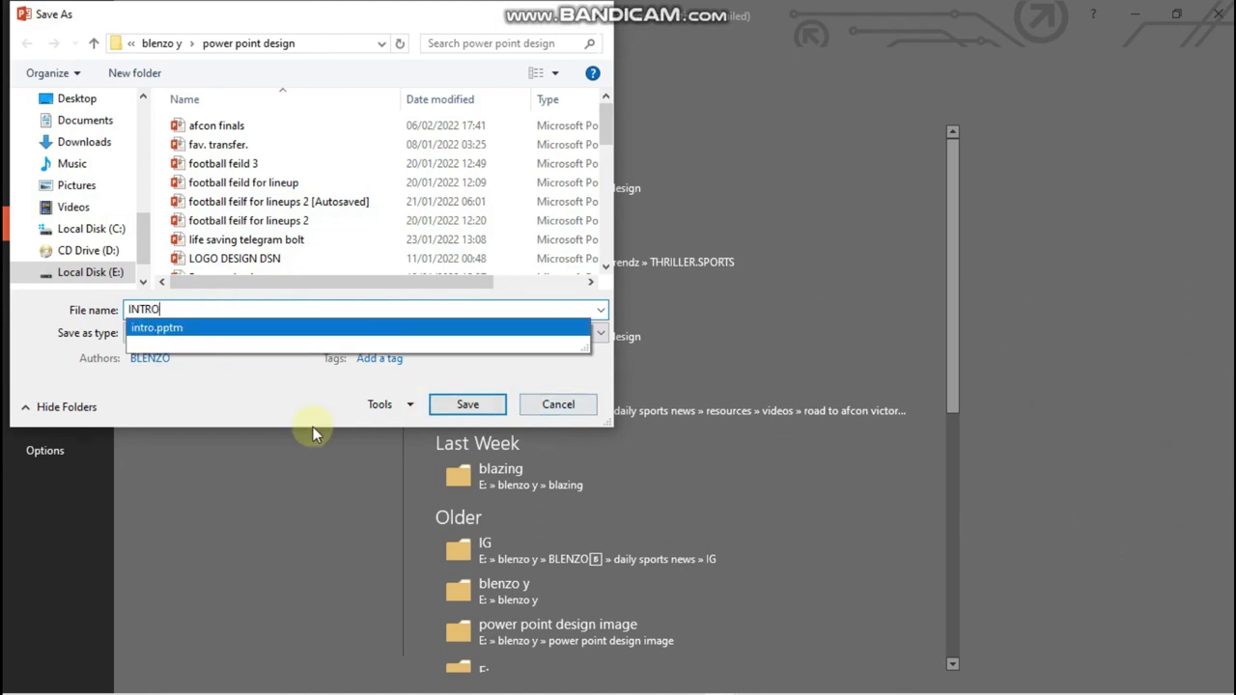
left_click(480, 336)
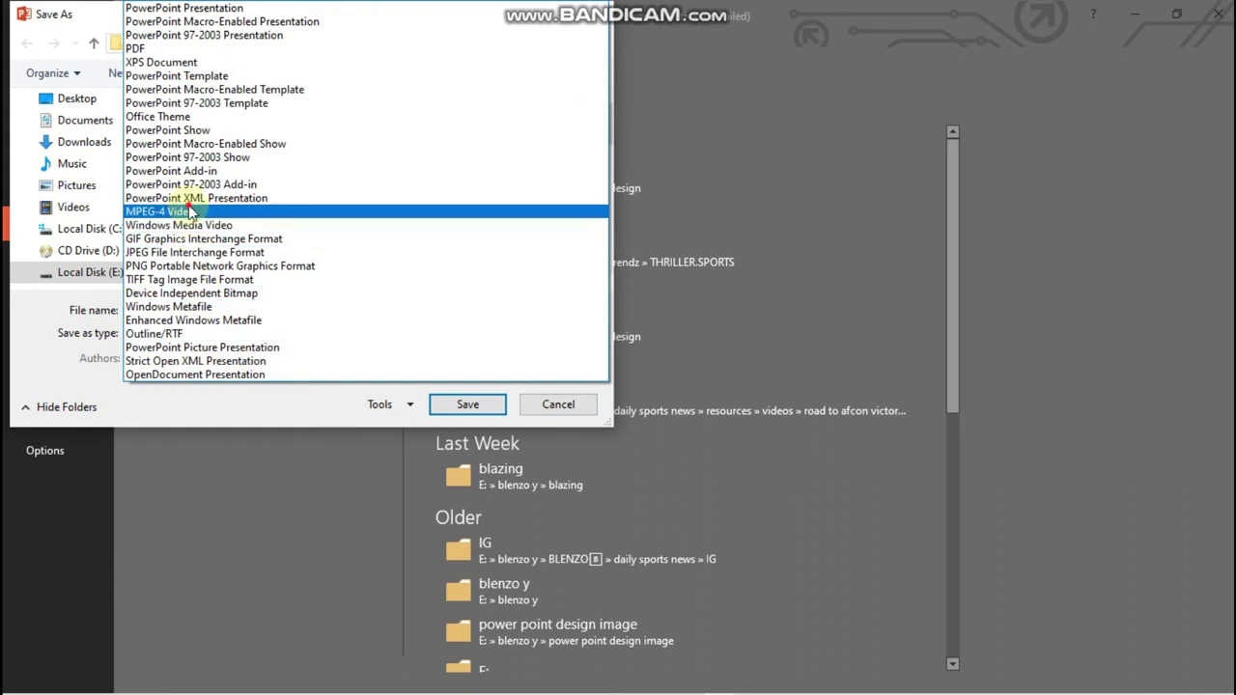
left_click(191, 212)
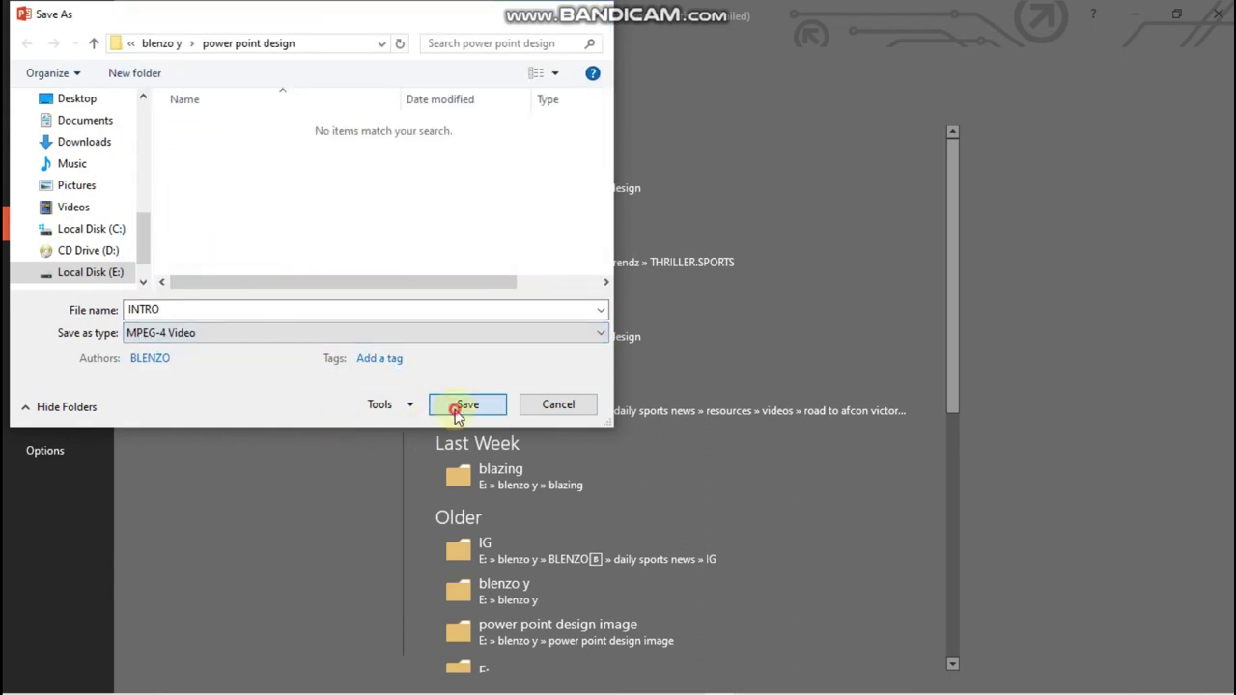
left_click(458, 409)
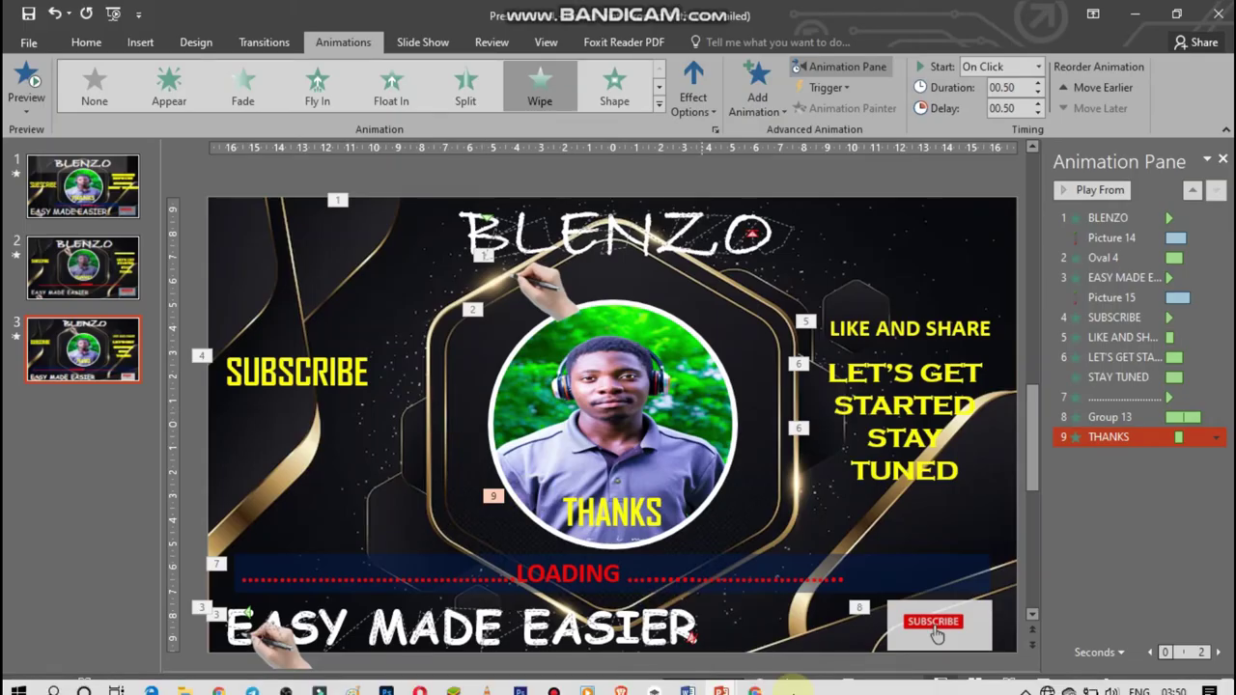